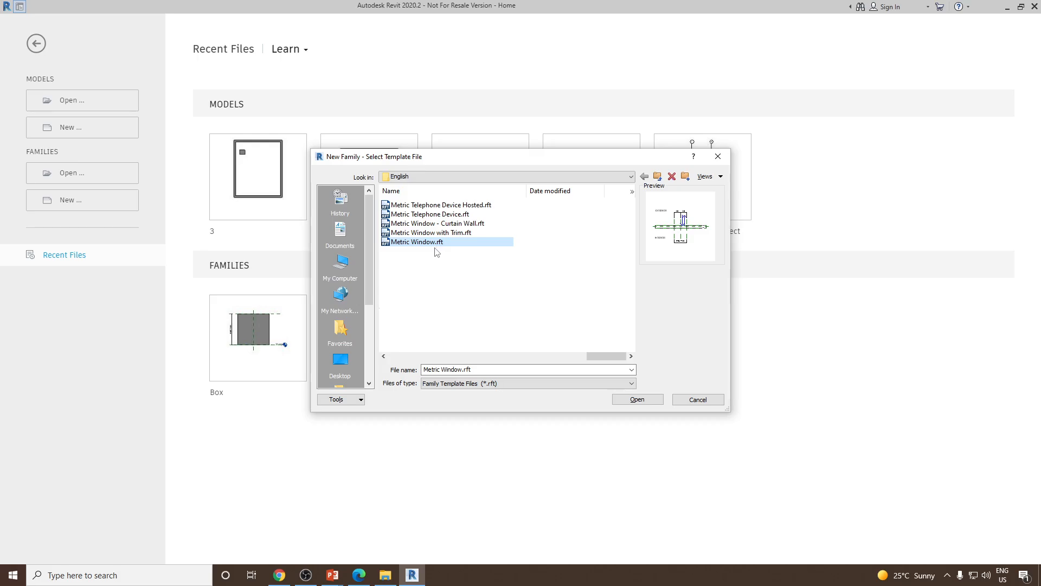
Create a new window family from the Metric Window.rft template
left_click(631, 401)
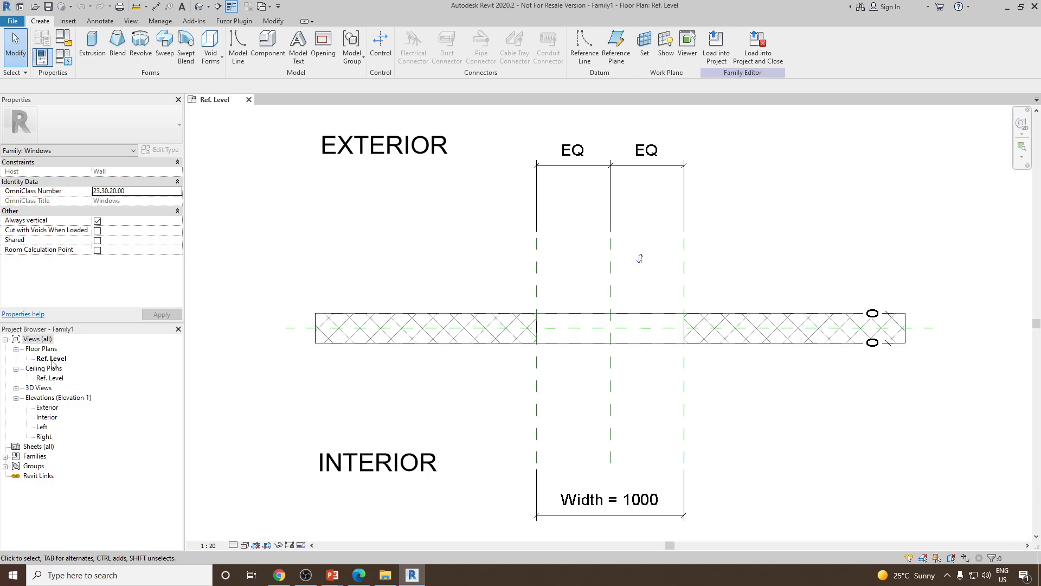
scroll(428, 262, "down", 1)
scroll(434, 301, "up", 1)
mouse_move(448, 292)
middle_mouse_down()
mouse_move(443, 317)
mouse_move(489, 309)
middle_mouse_up()
scroll(436, 299, "down", 1)
scroll(477, 293, "up", 1)
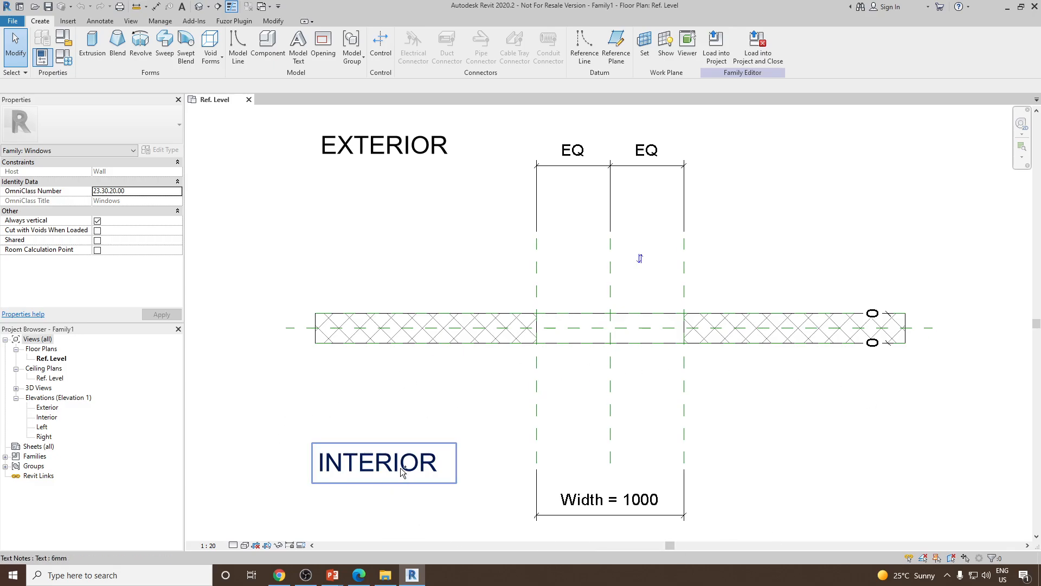
left_click(390, 499)
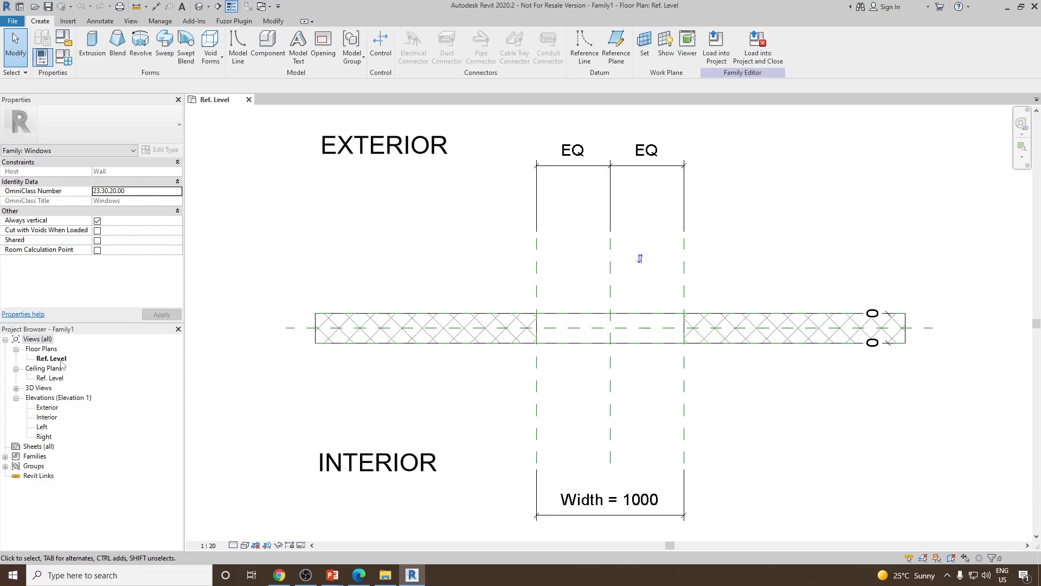
Open the Exterior, Interior, Left and Right elevation views to examine the template
double_click(47, 407)
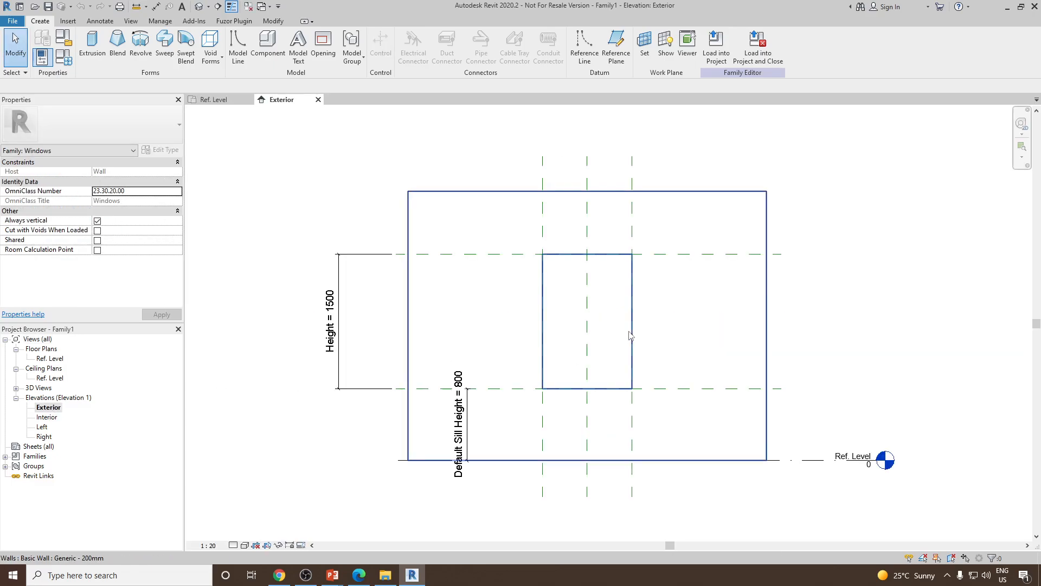
double_click(46, 418)
double_click(42, 427)
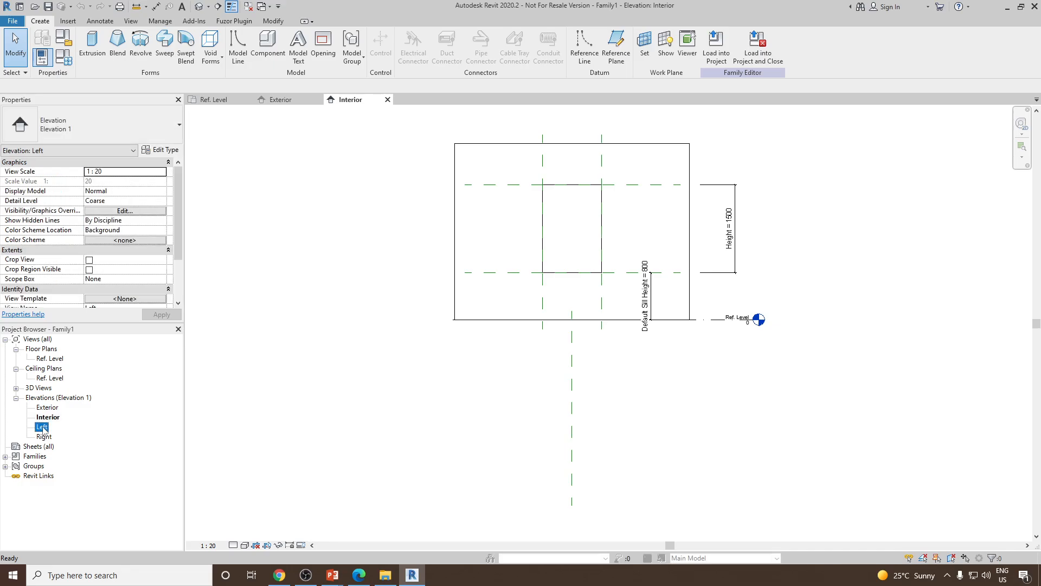
left_click(43, 436)
double_click(44, 437)
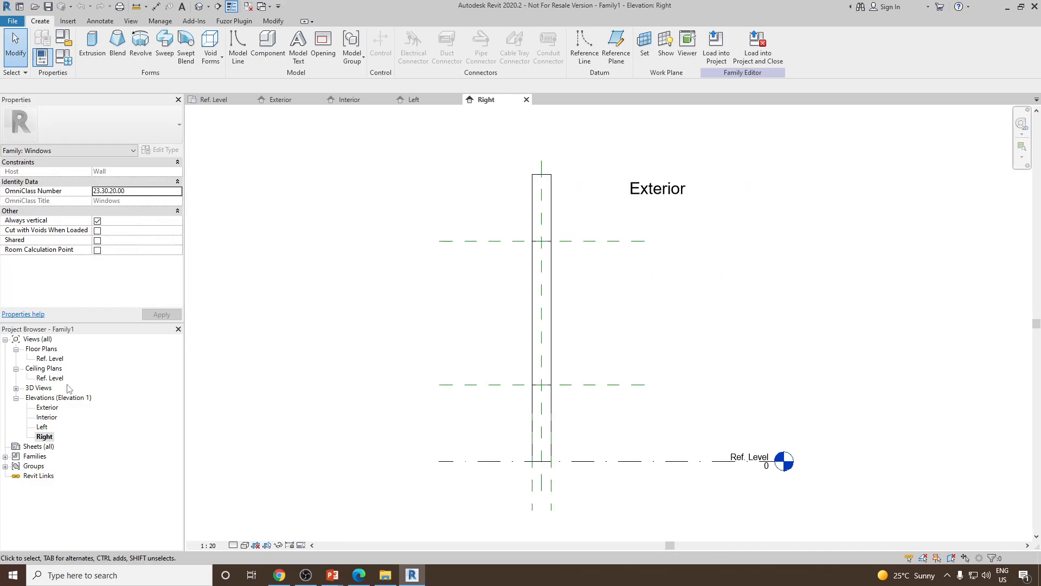
double_click(47, 408)
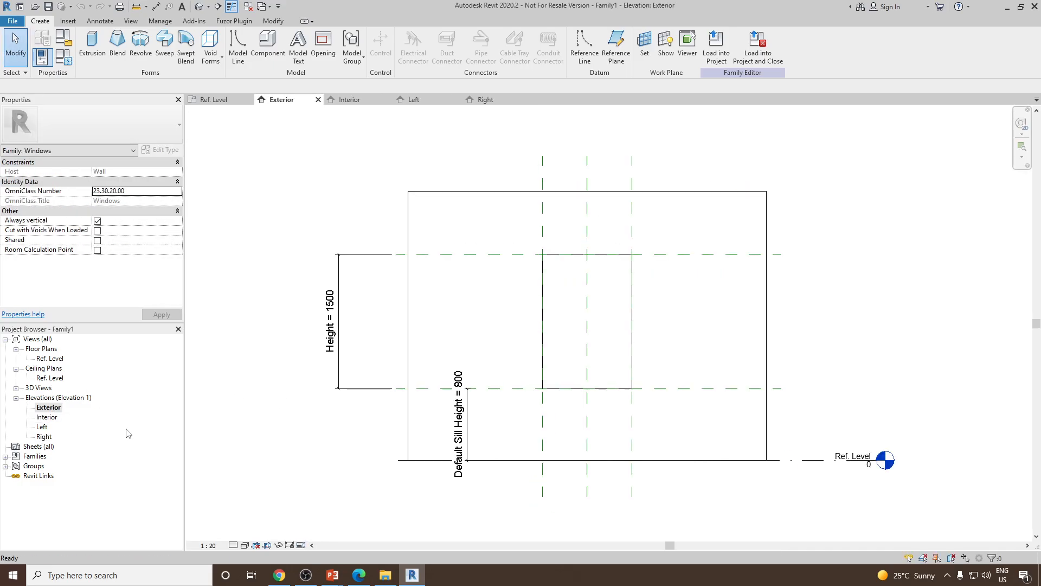
Switch the Exterior elevation's visual style to Shaded
left_click(245, 546)
left_click(265, 499)
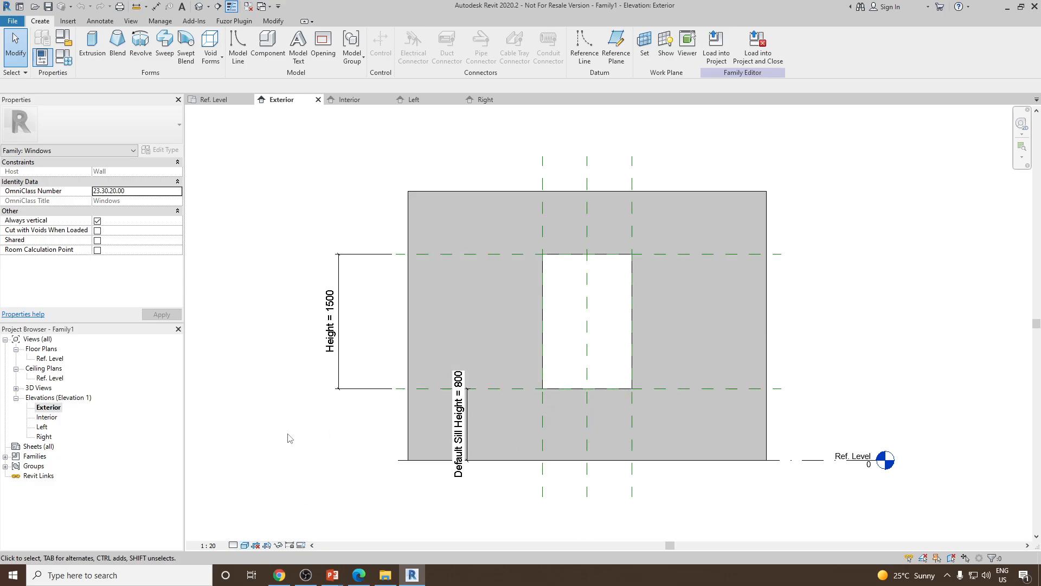
scroll(490, 388, "up", 1)
scroll(491, 388, "down", 1)
Open the default 3D view and set its visual style to Shaded
left_click(199, 7)
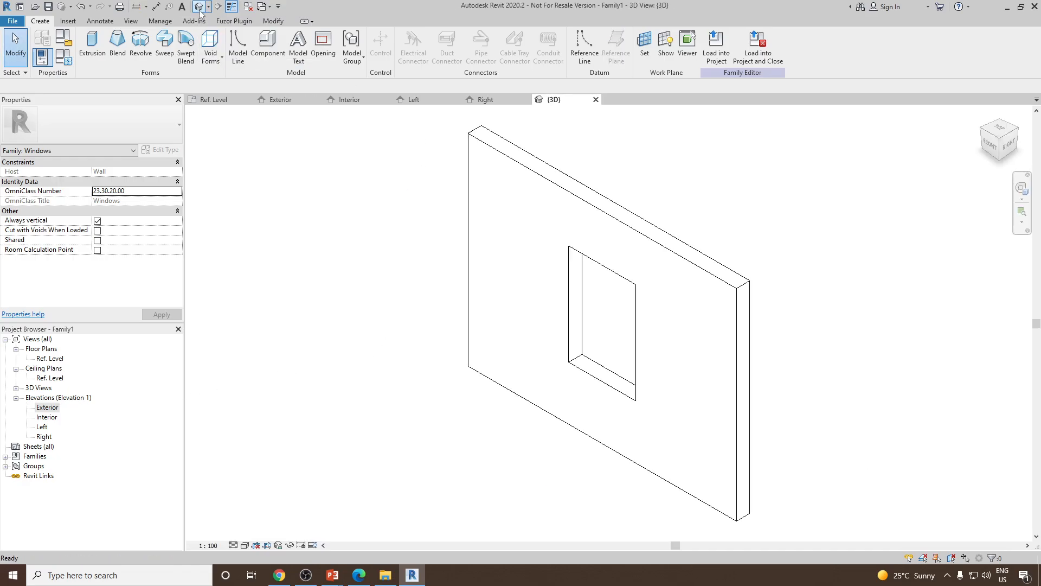
left_click(244, 545)
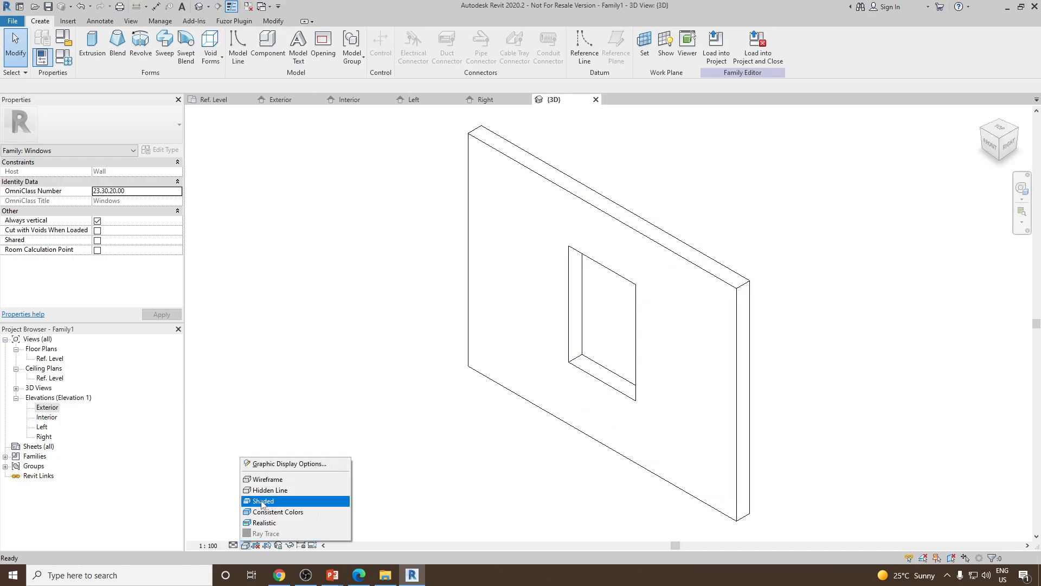
left_click(263, 501)
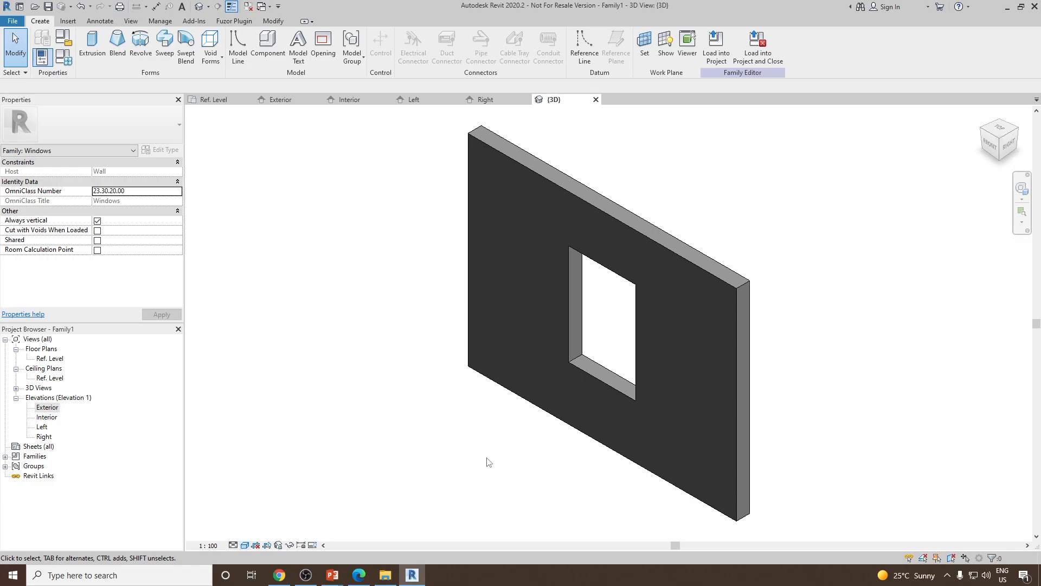
middle_click_drag(488, 462, 565, 433, "shift")
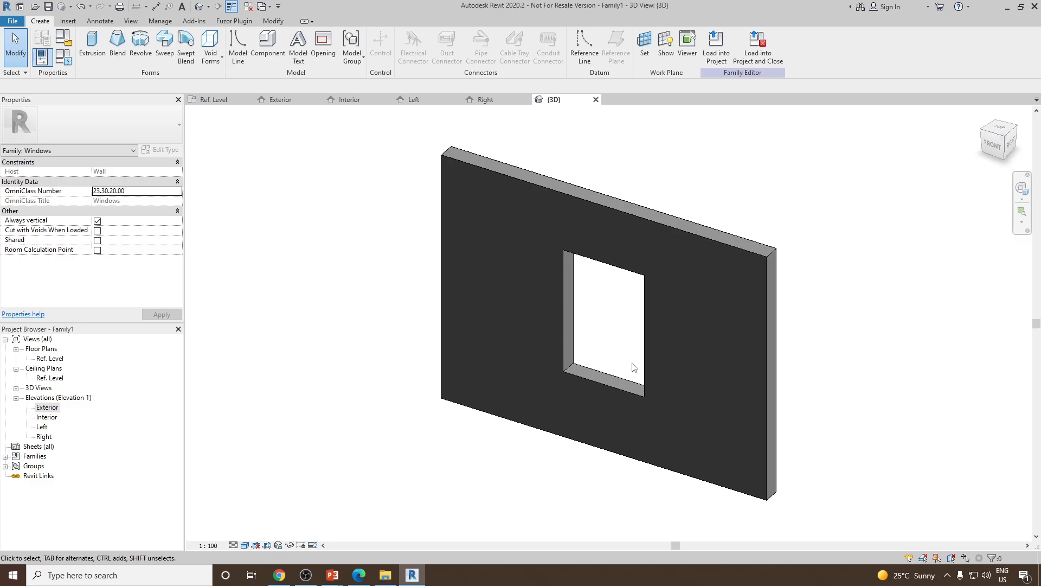
Examine the wall, opening and dimensions in the Exterior elevation and the floor plan
double_click(55, 407)
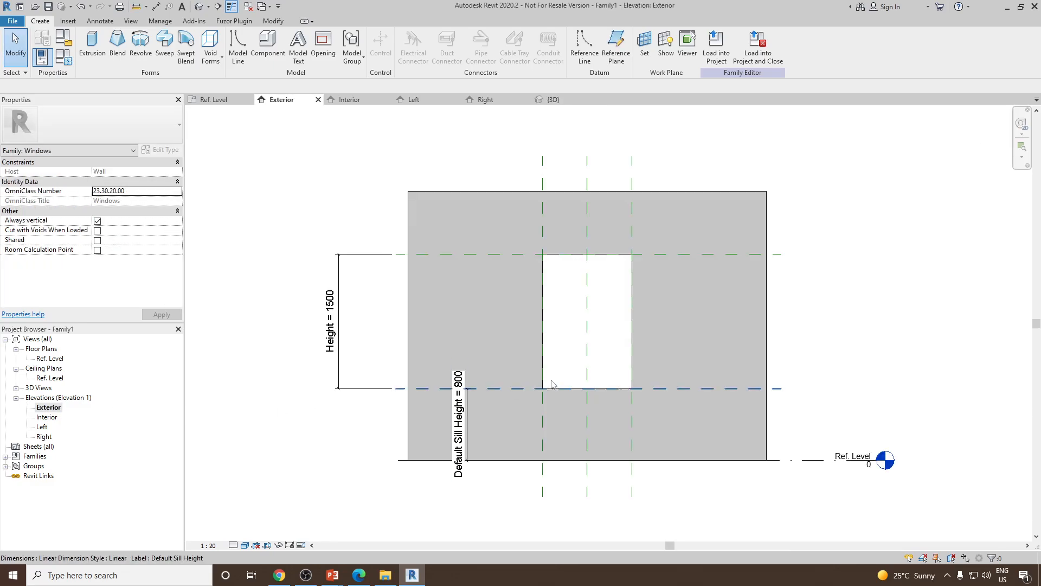
scroll(605, 307, "up", 1)
scroll(573, 339, "up", 1)
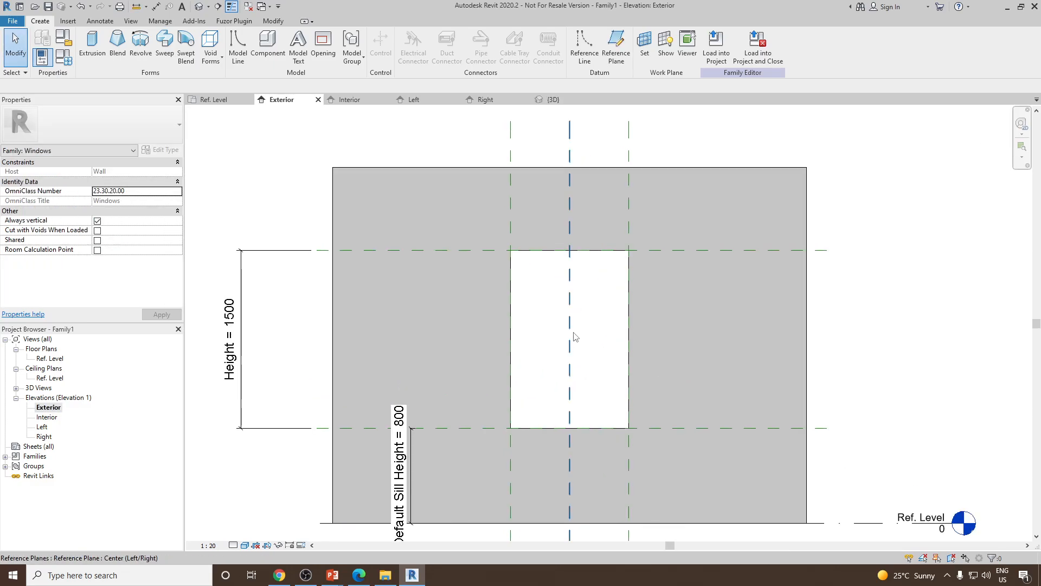
left_click(690, 166)
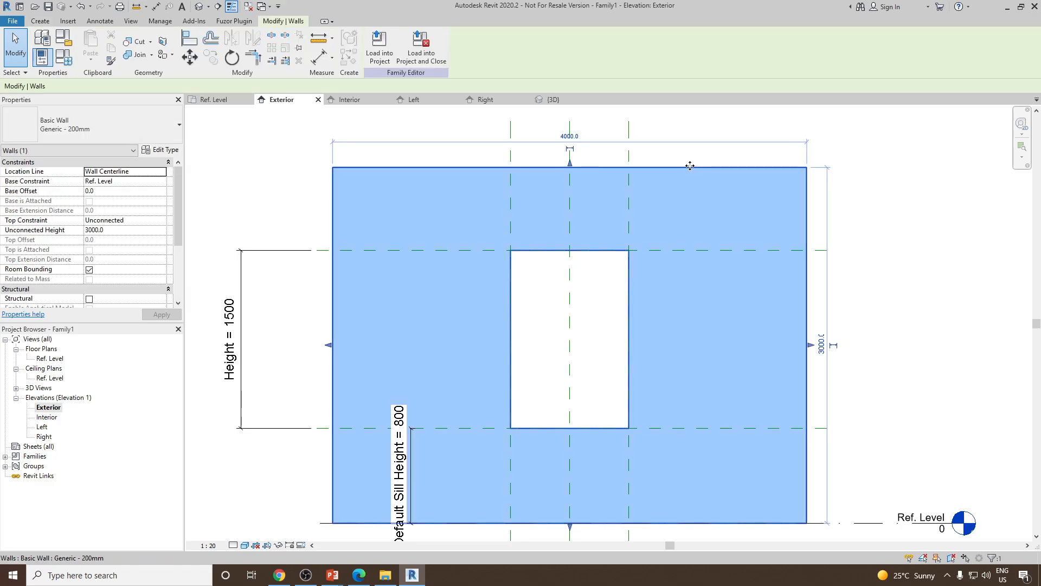
left_click(869, 277)
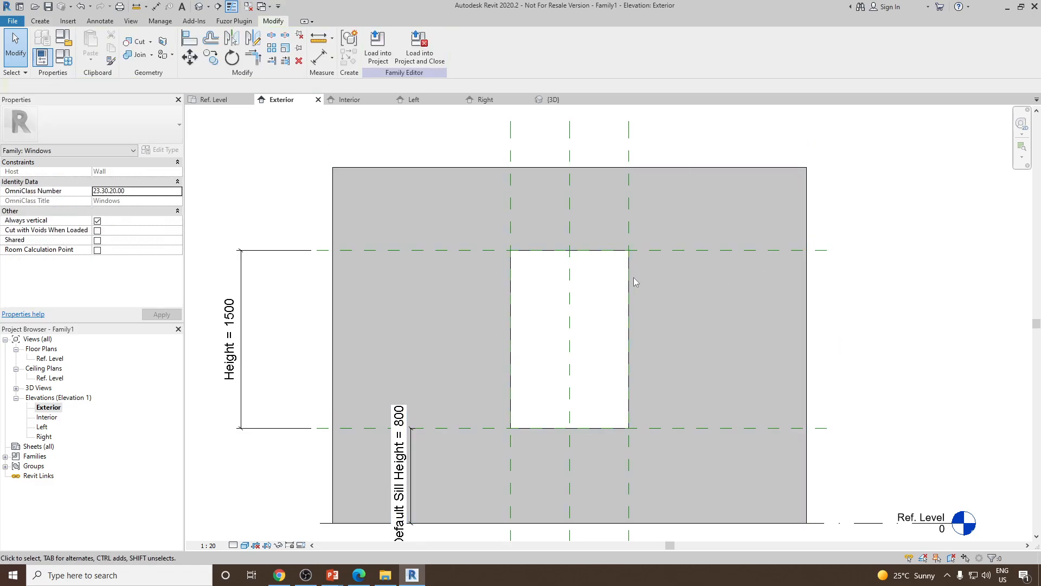
double_click(50, 359)
scroll(542, 379, "down", 2)
scroll(555, 399, "up", 3)
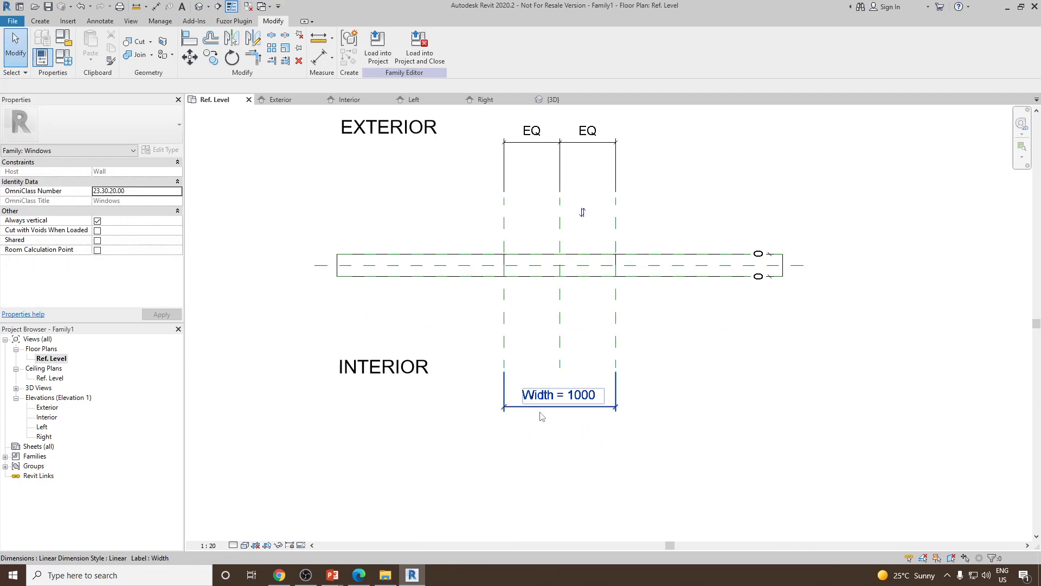
middle_click_drag(555, 399, 554, 420)
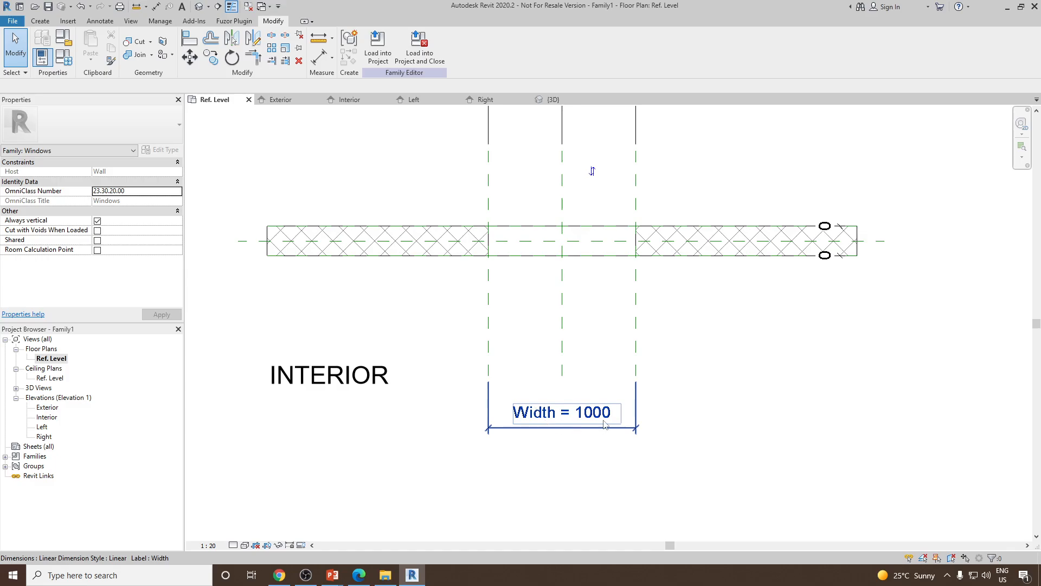
Review the window opening again in the Exterior elevation, floor plan and 3D view
double_click(48, 407)
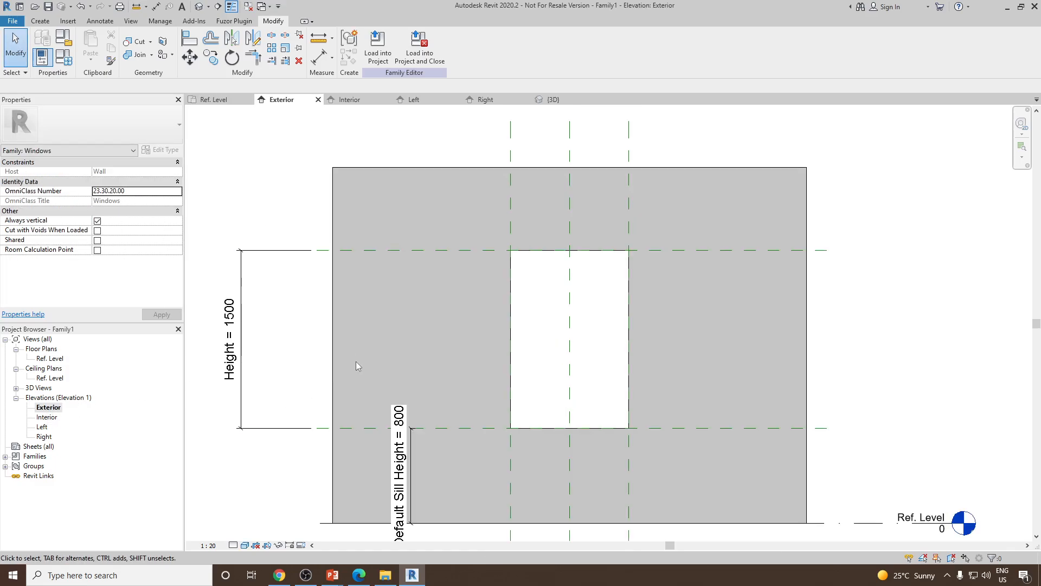
scroll(356, 362, "down", 3)
scroll(369, 438, "up", 4)
middle_click_drag(270, 419, 353, 380)
scroll(353, 379, "down", 1)
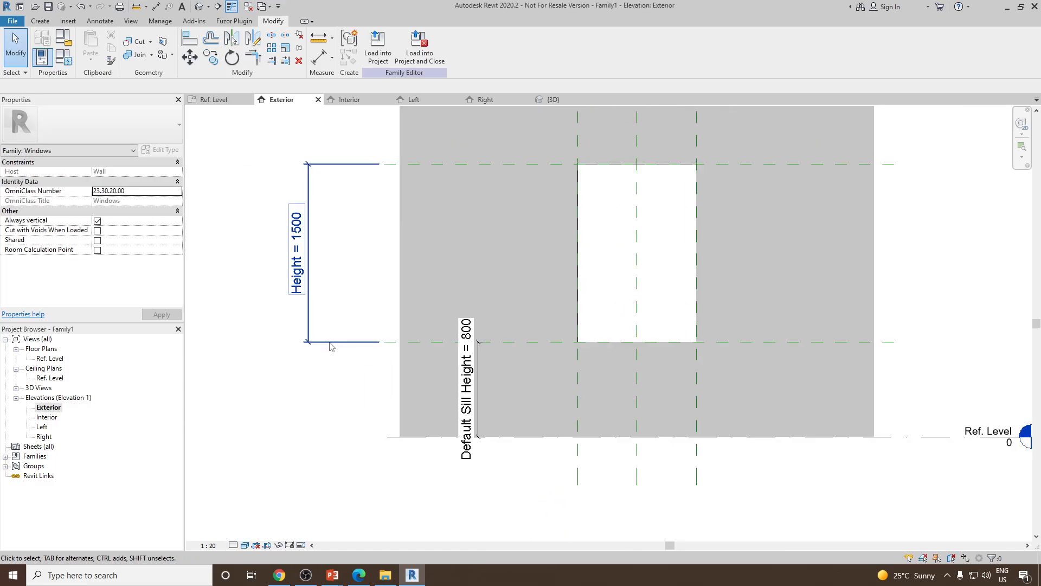
scroll(332, 347, "down", 1)
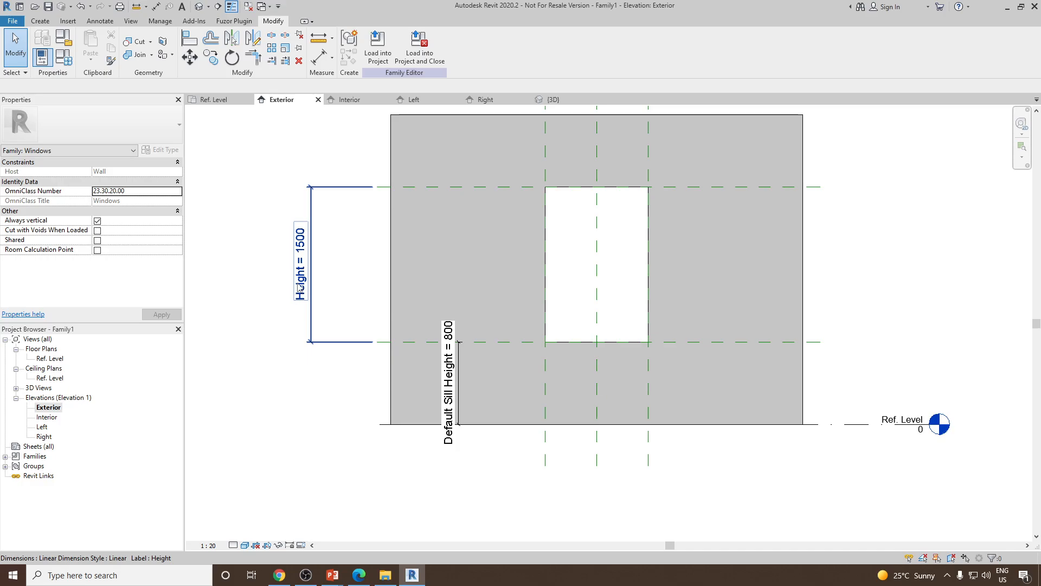
scroll(447, 380, "up", 1)
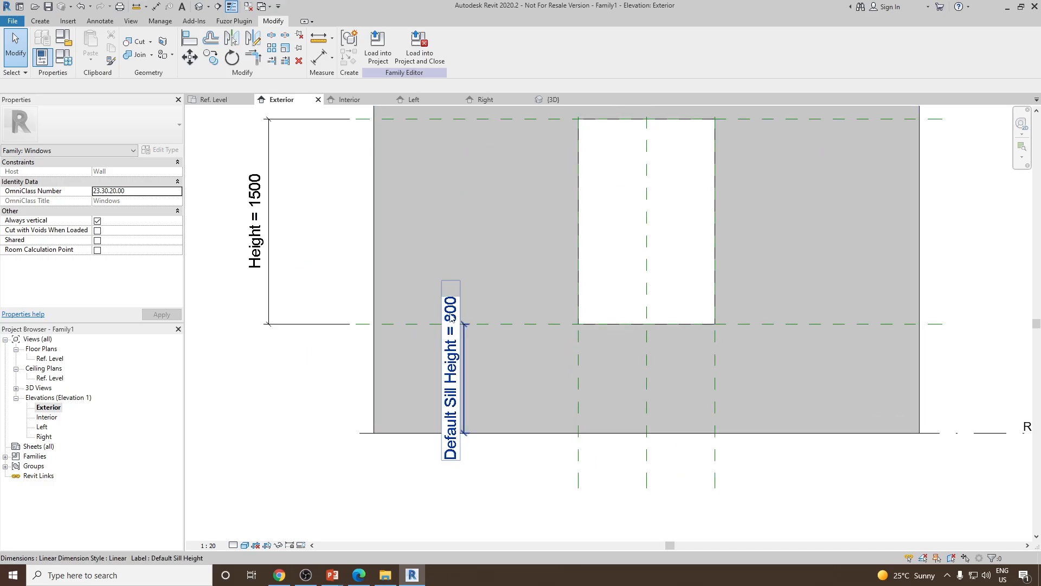
double_click(61, 360)
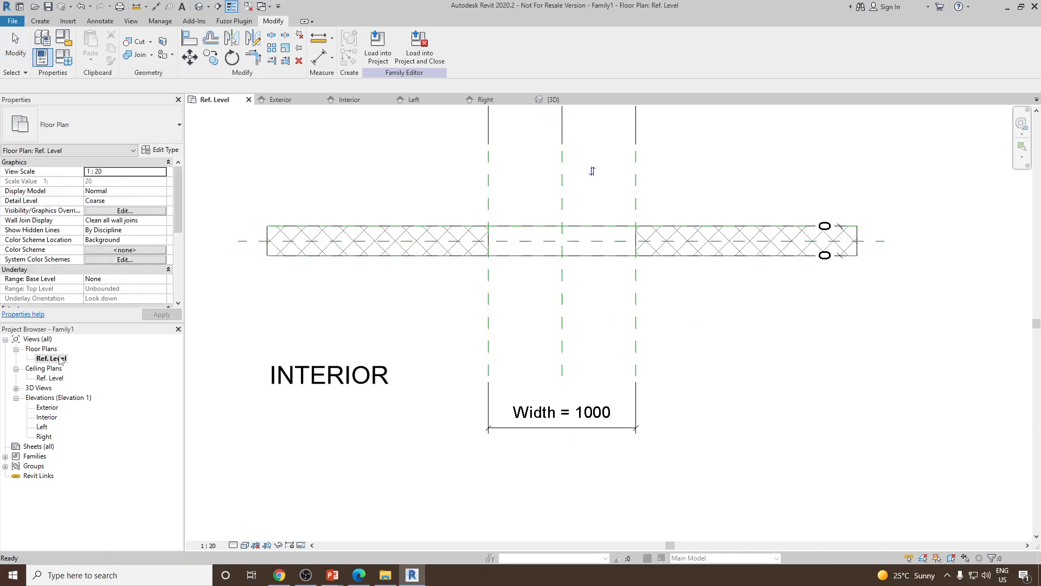
scroll(600, 454, "up", 1)
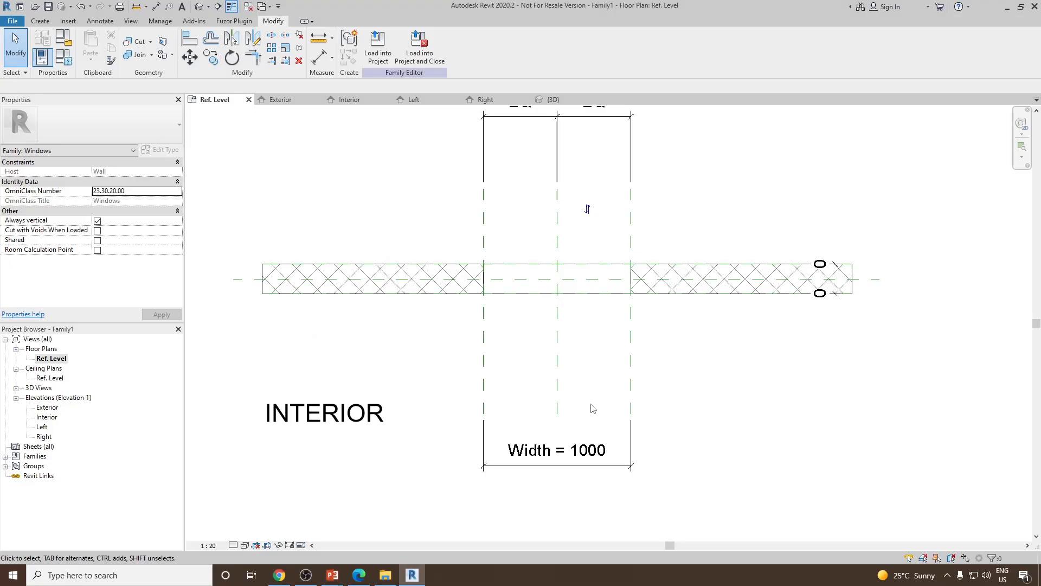
middle_click_drag(547, 337, 549, 356)
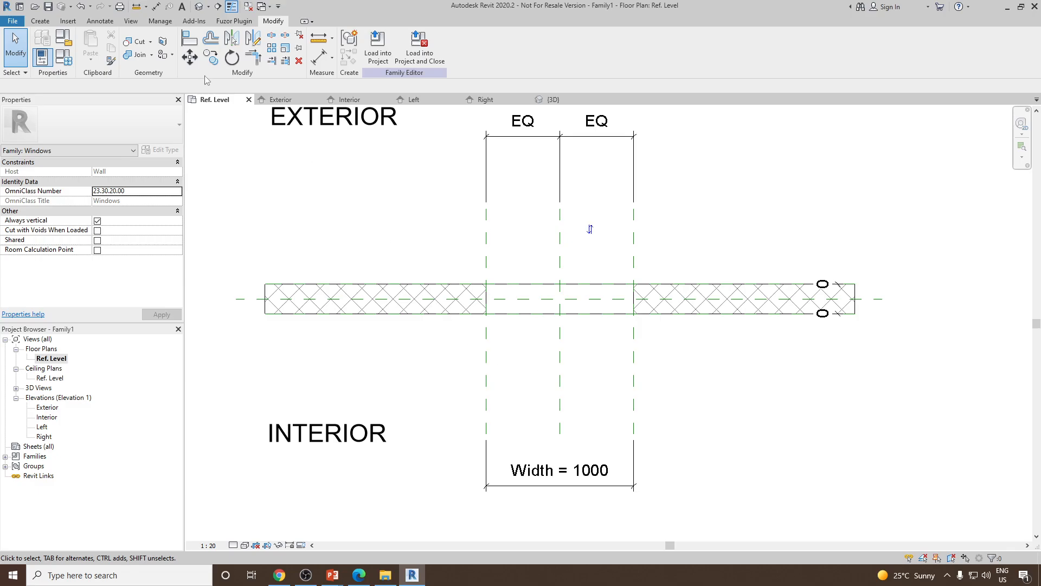
left_click(199, 6)
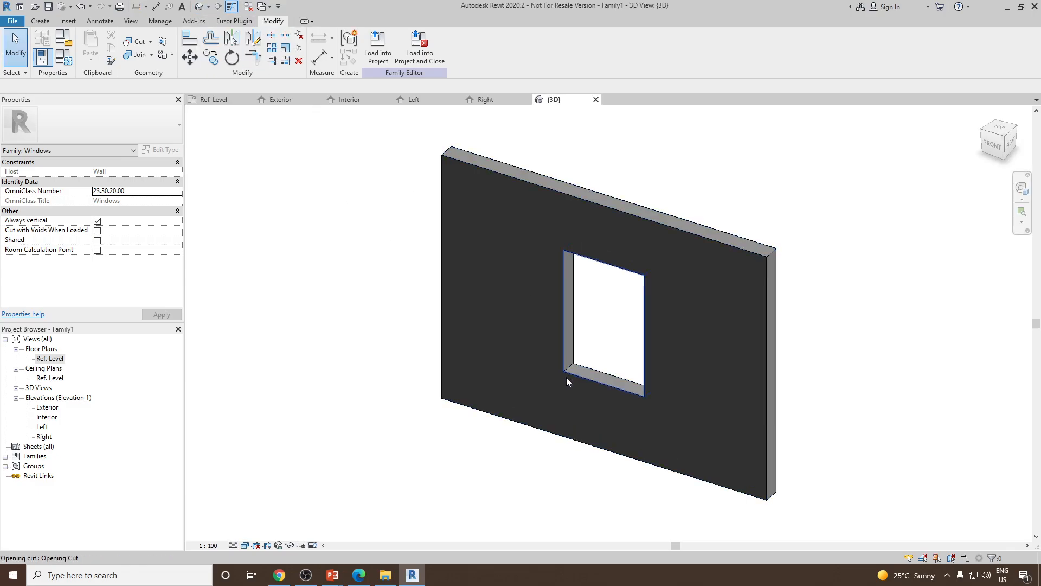
middle_click_drag(562, 361, 628, 295, "shift")
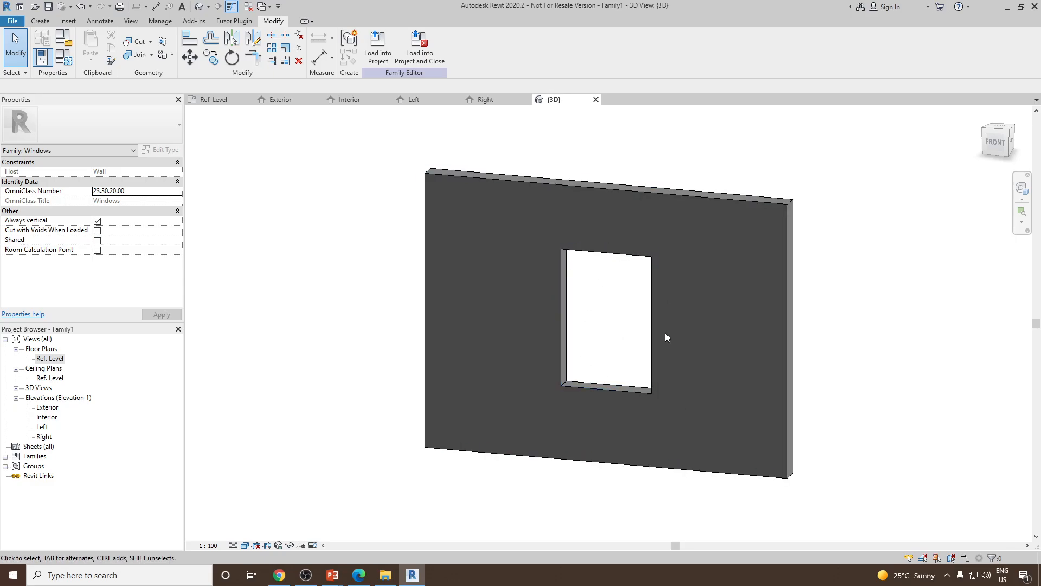
double_click(47, 407)
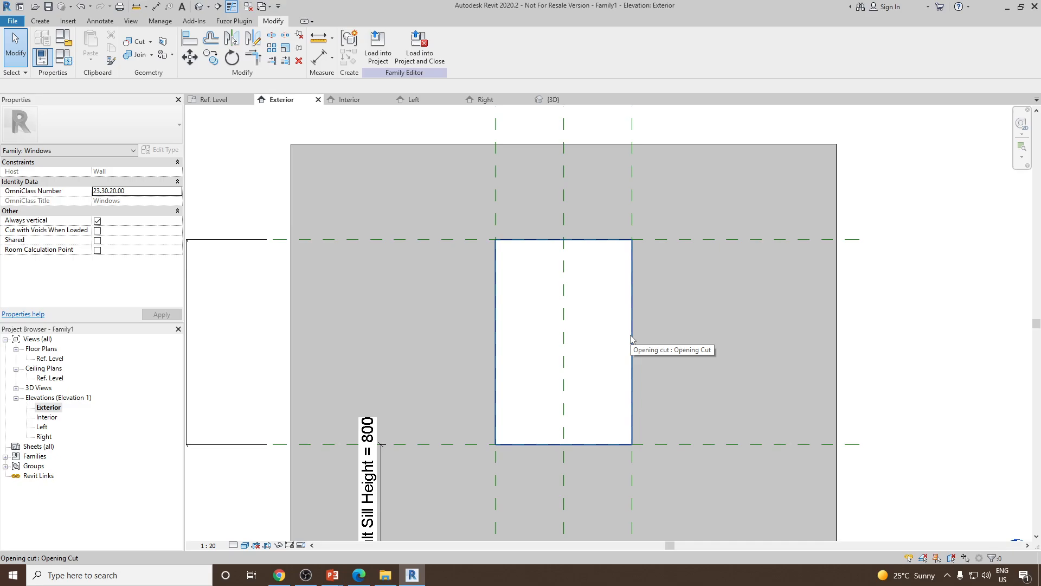
Select the opening cut in the Exterior elevation and enter Edit Sketch mode for its boundary
left_click(631, 340)
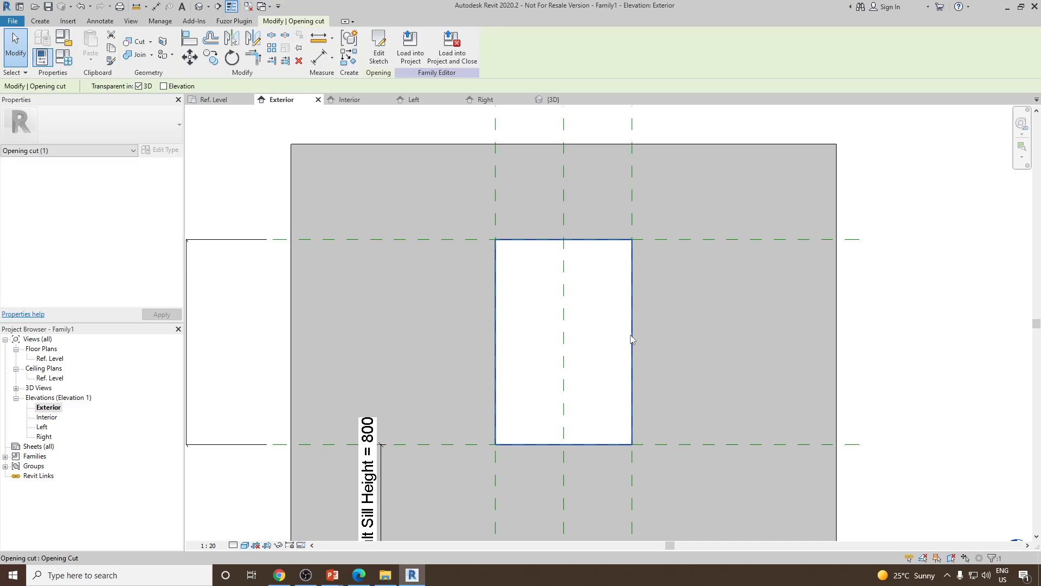
left_click(382, 58)
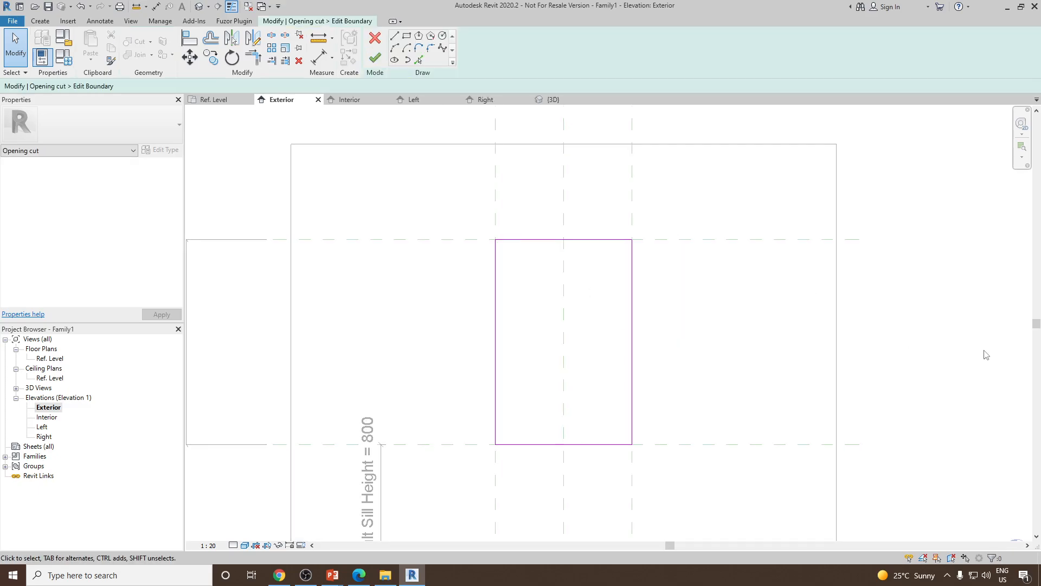
scroll(741, 244, "down", 1)
middle_click_drag(741, 244, 706, 292)
scroll(528, 283, "down", 1)
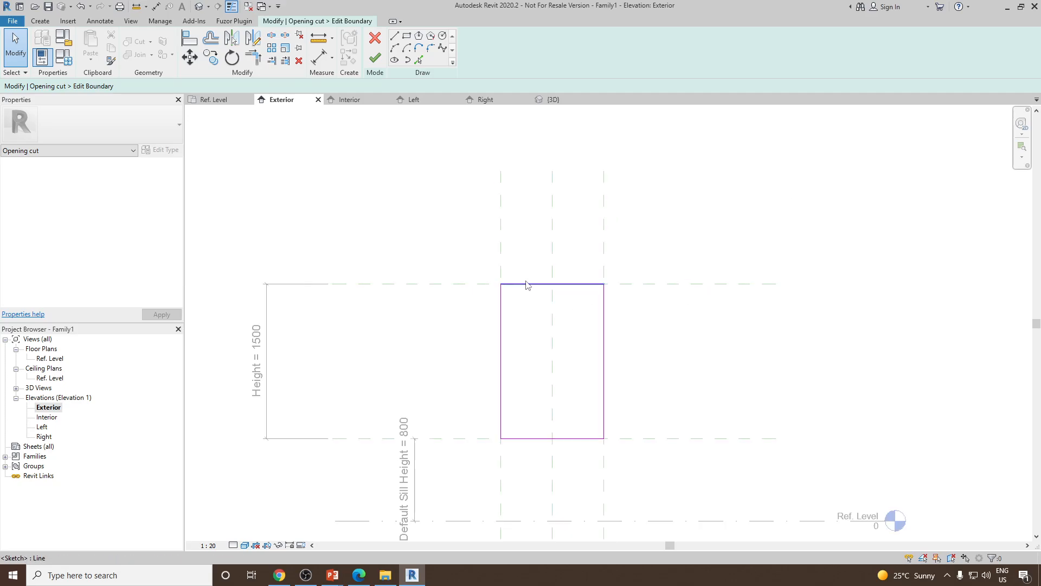
left_click(535, 289)
key("Escape")
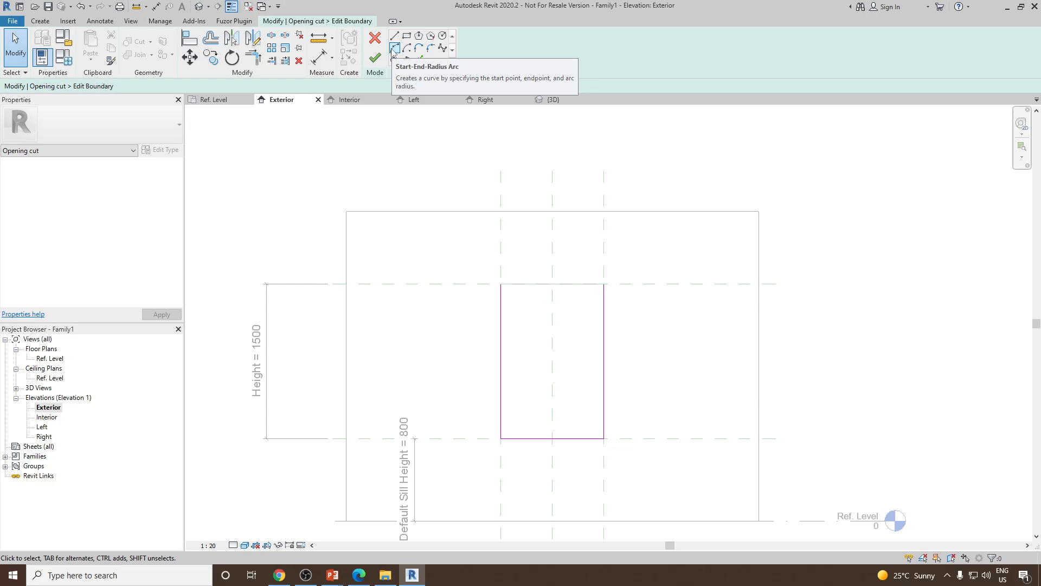
Try drawing a 500 mm radius Start-End-Radius arc across the top of the rectangular opening sketch
left_click(394, 50)
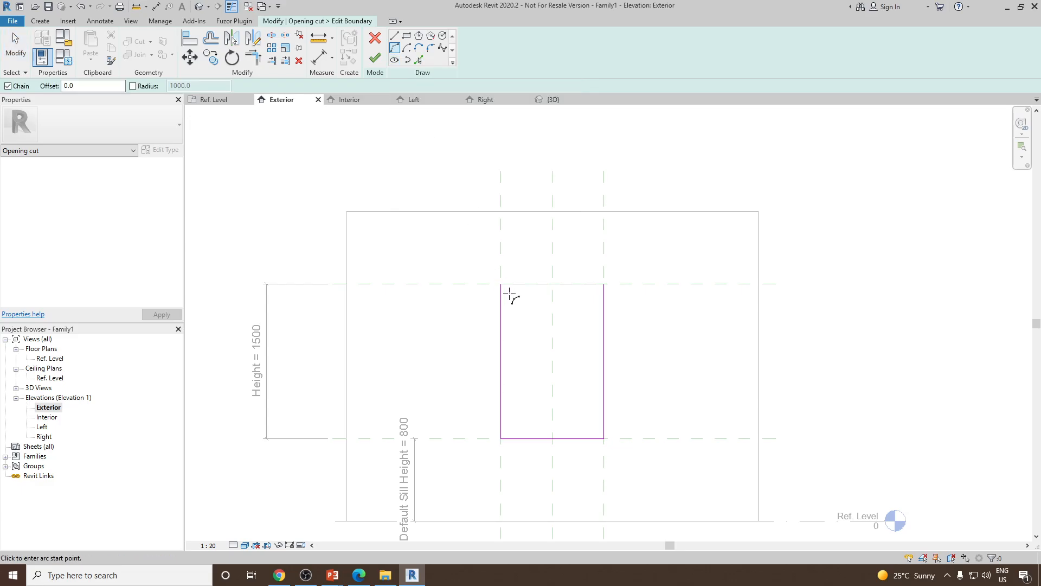
left_click(501, 284)
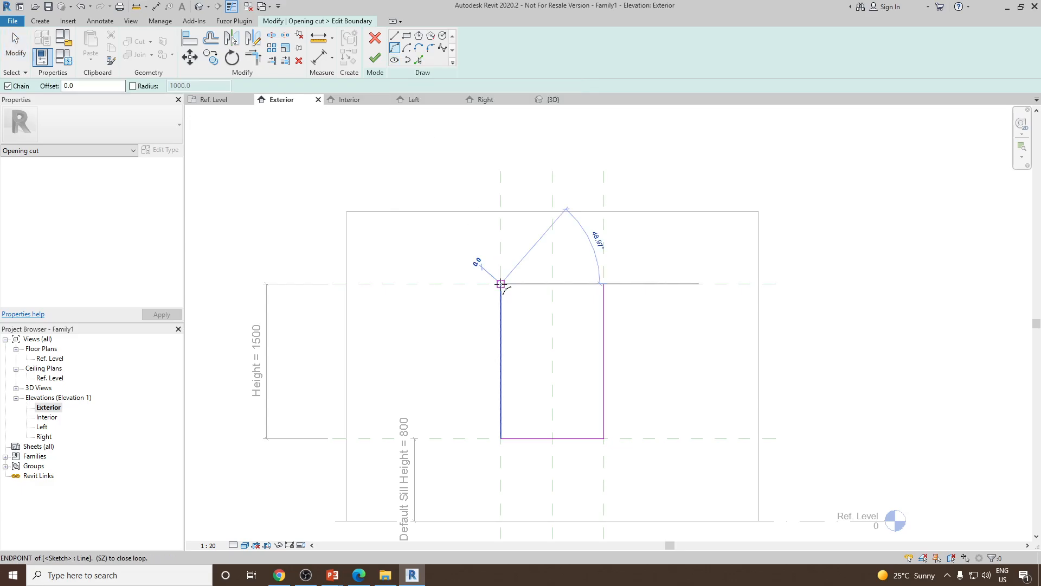
left_click(603, 284)
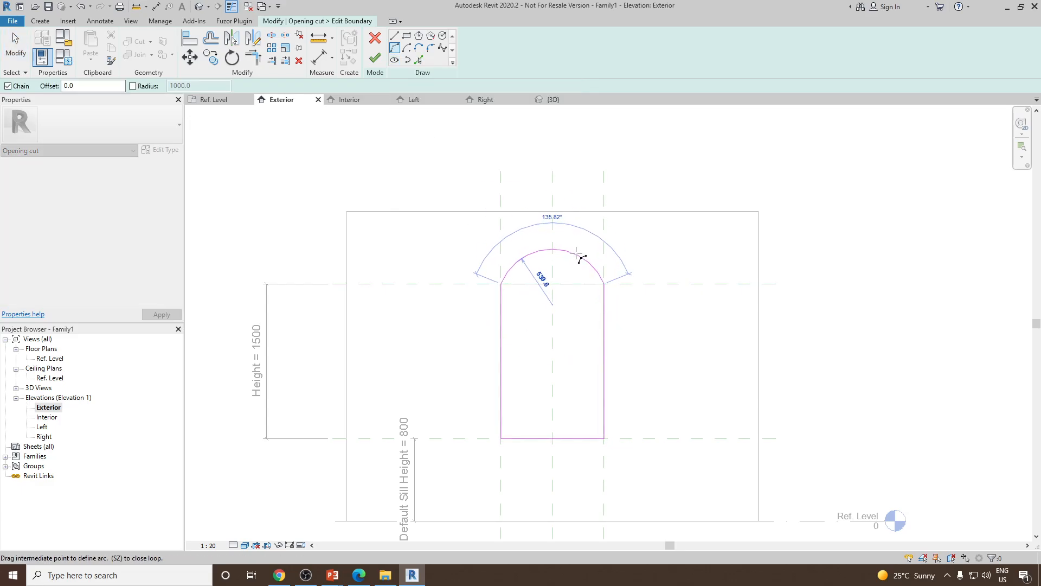
left_click(552, 232)
key("Escape")
key("Escape")
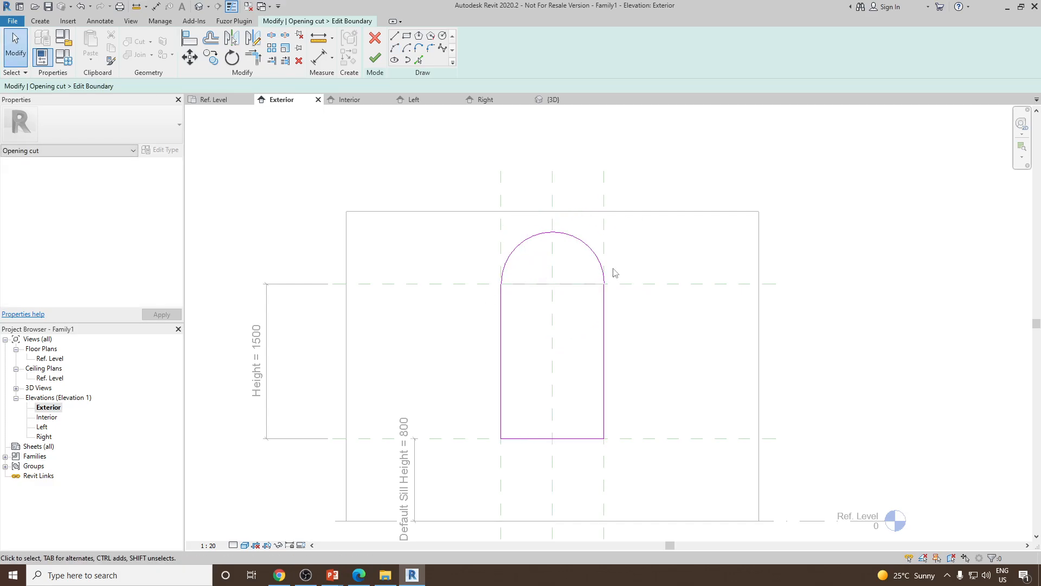
scroll(495, 203, "down", 5)
mouse_move(553, 337)
middle_mouse_down()
mouse_move(555, 286)
mouse_move(564, 345)
middle_mouse_up()
scroll(465, 288, "up", 3)
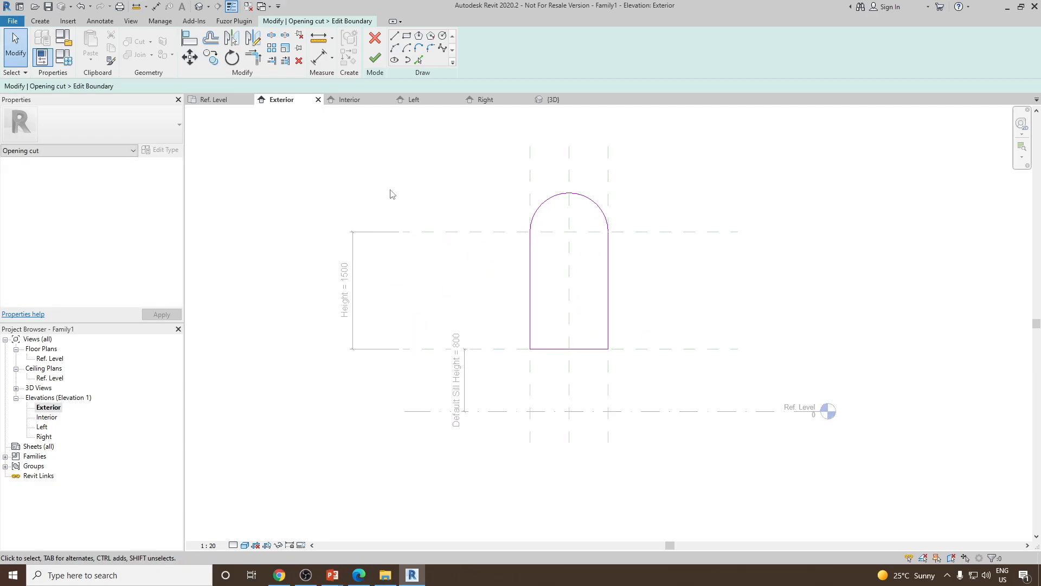
Undo the arc and the sketch edits
key("ctrl+z")
key("ctrl+z")
key("ctrl+z")
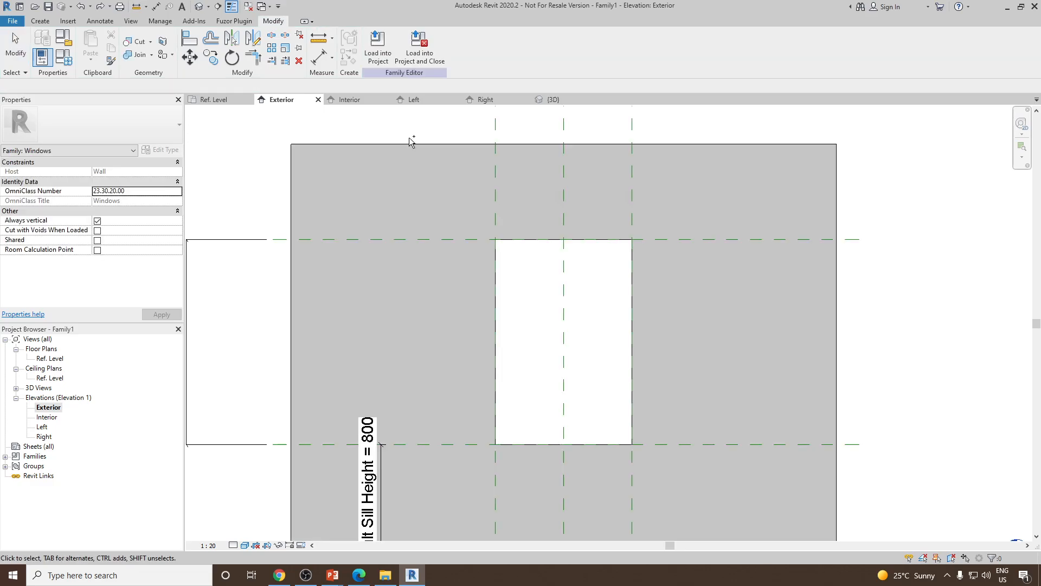
Set the opening's Height dimension to 1200 in the Exterior elevation
scroll(583, 286, "down", 4)
middle_click_drag(459, 308, 536, 282)
scroll(562, 349, "up", 3)
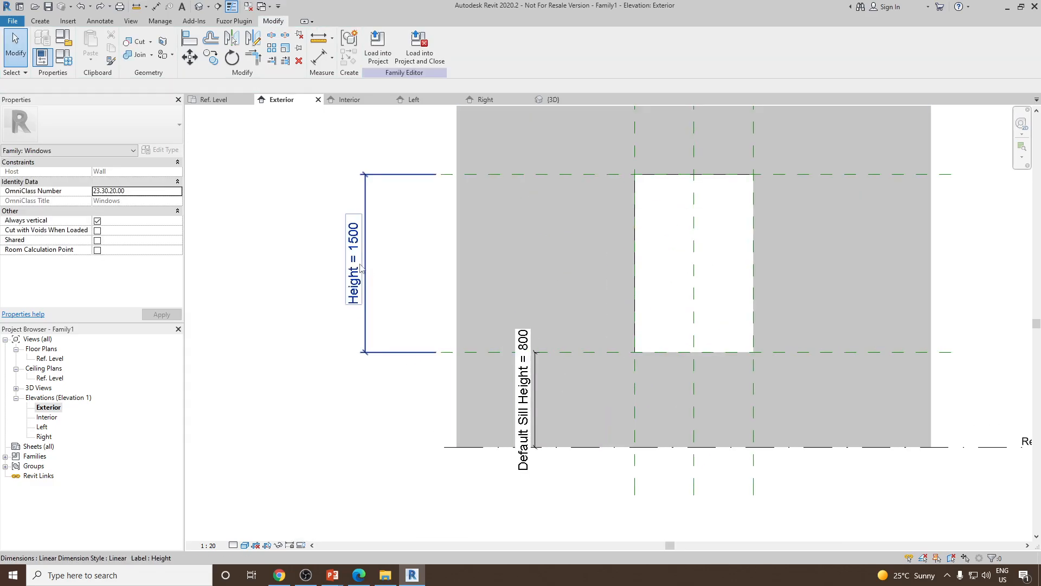
left_click(361, 267)
left_click(357, 252)
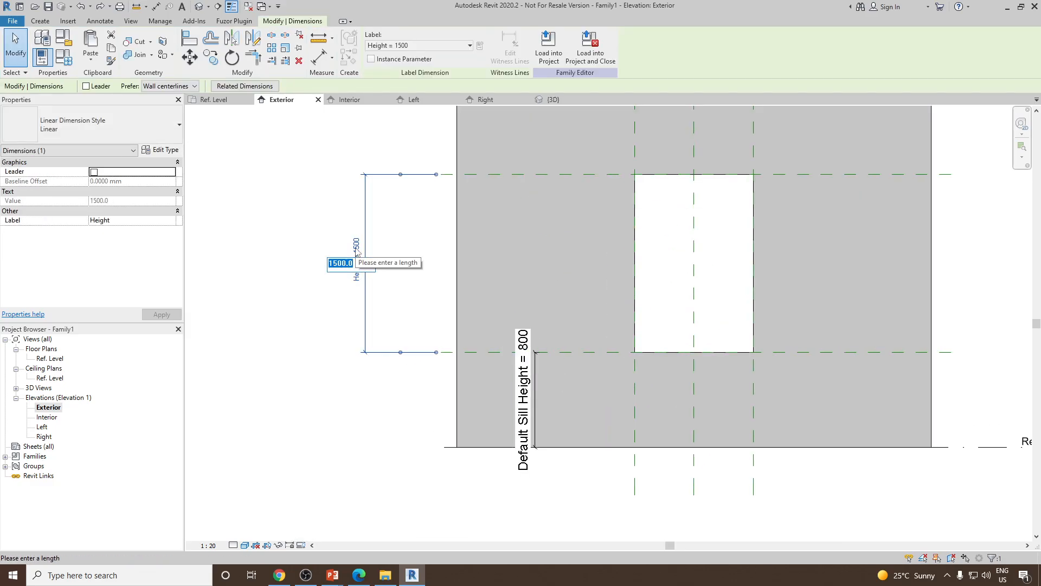
type("1200")
key("Return")
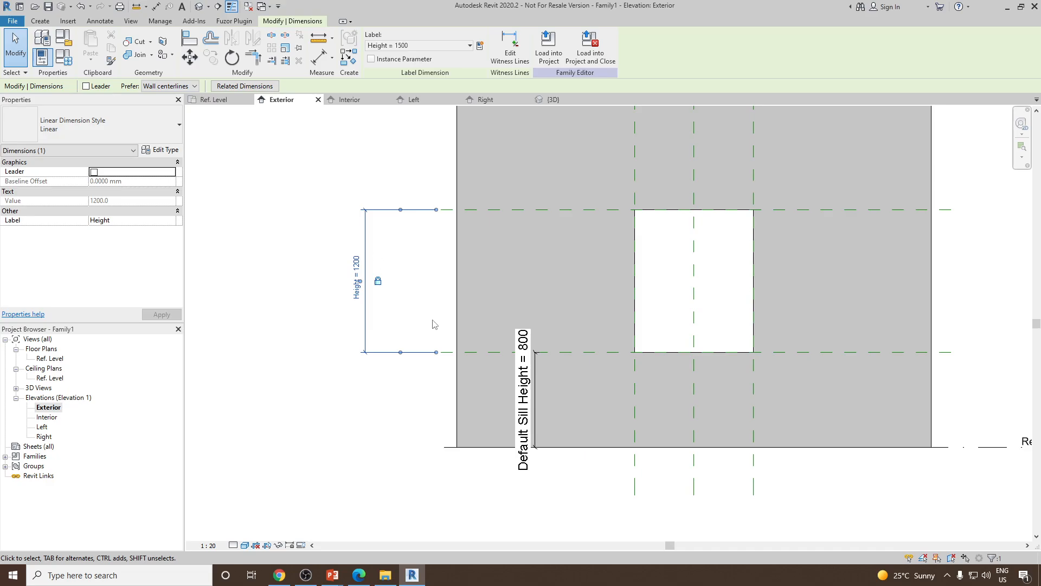
Edit the opening cut's sketch and delete its top boundary line
left_click(406, 292)
middle_click_drag(616, 329, 586, 328)
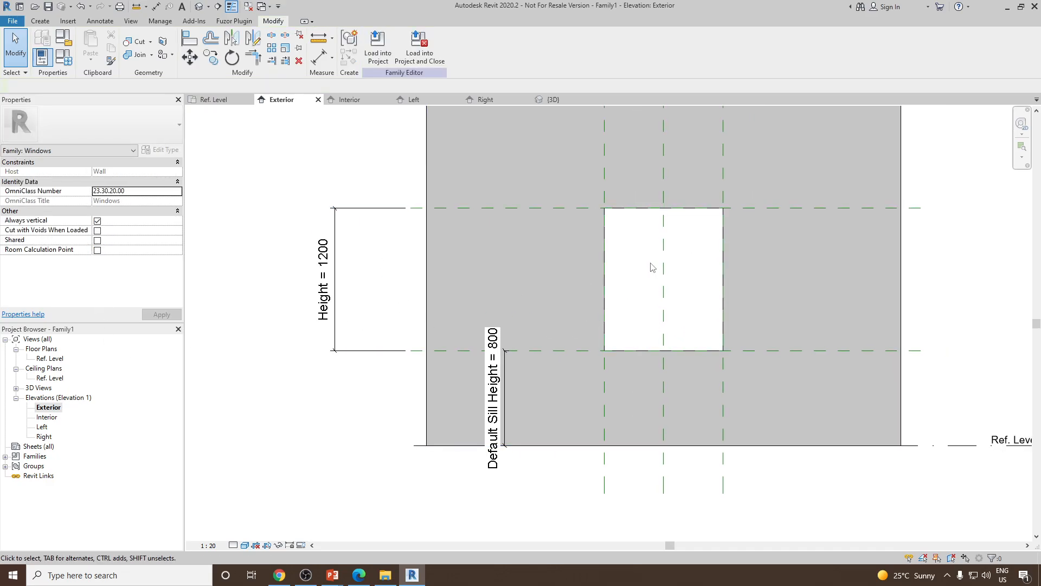
left_click(723, 274)
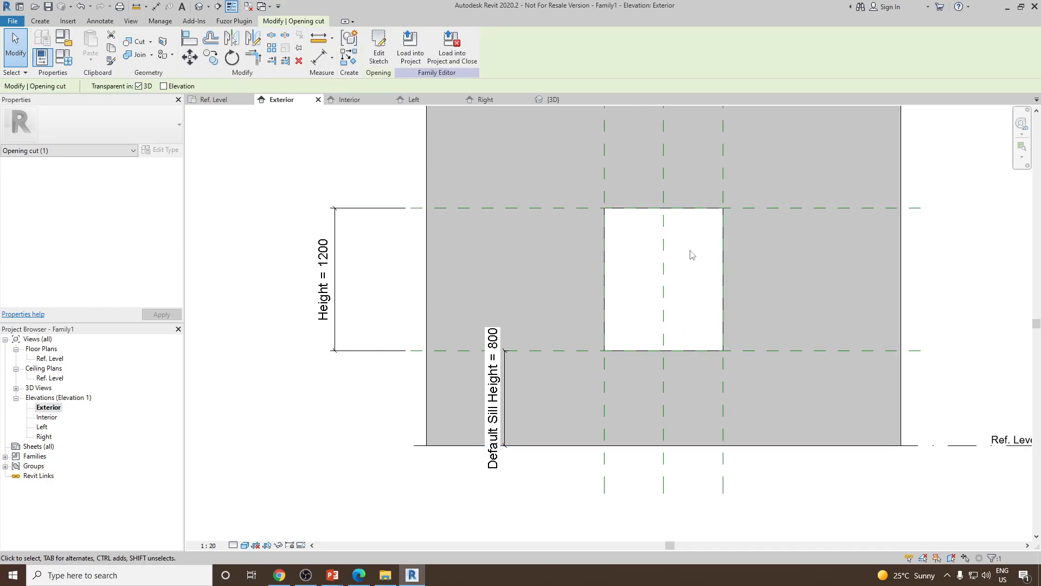
left_click(378, 49)
left_click(679, 208)
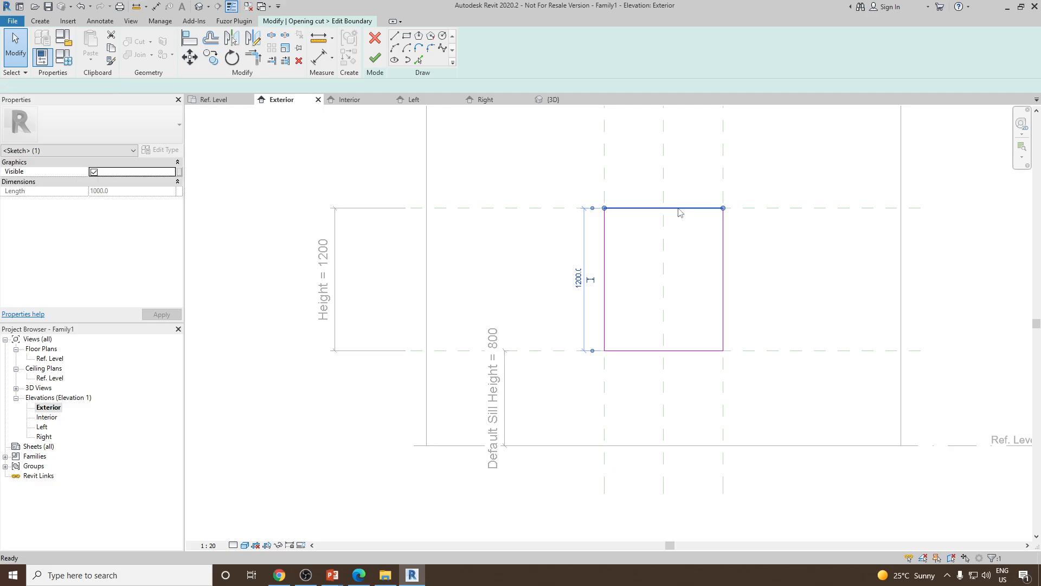
key("Delete")
Draw a 500 mm radius semicircular arc joining the opening's side lines, then finish the sketch
mouse_move(660, 229)
middle_mouse_down()
mouse_move(628, 261)
mouse_move(553, 295)
middle_mouse_up()
left_click(395, 48)
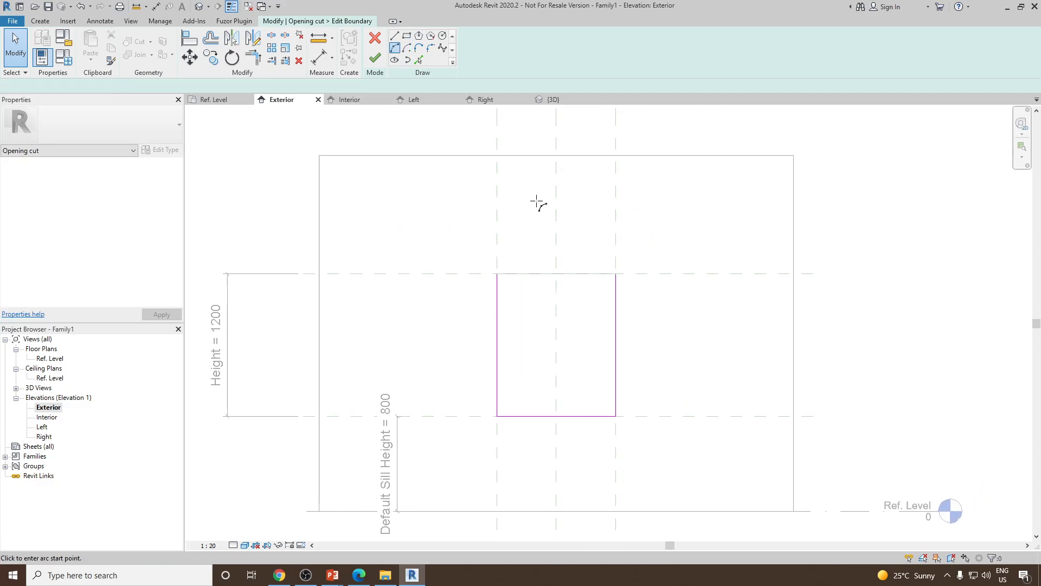
left_click(497, 274)
left_click(616, 274)
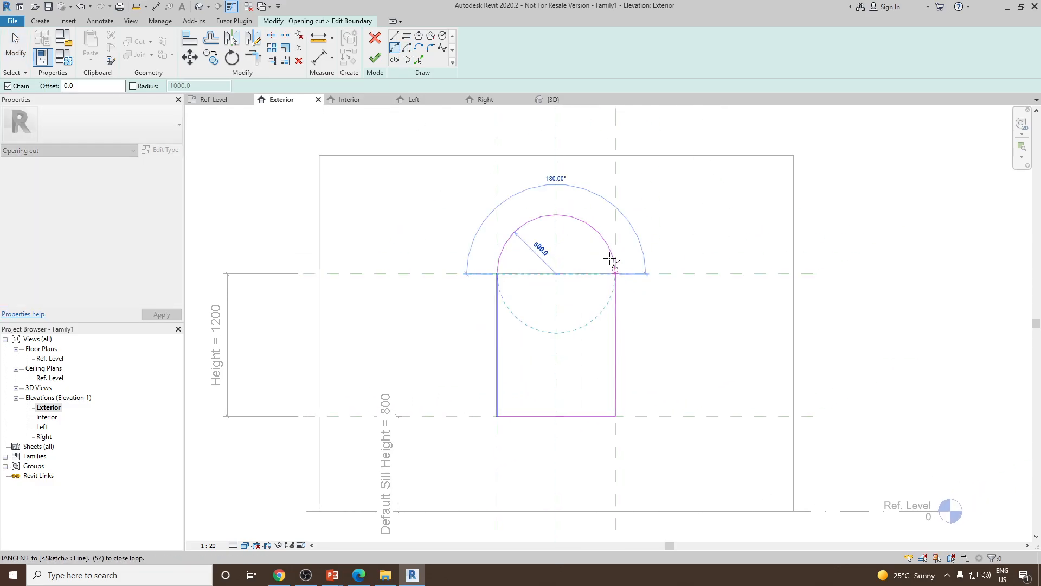
left_click(593, 217)
right_click(585, 189)
left_click(623, 196)
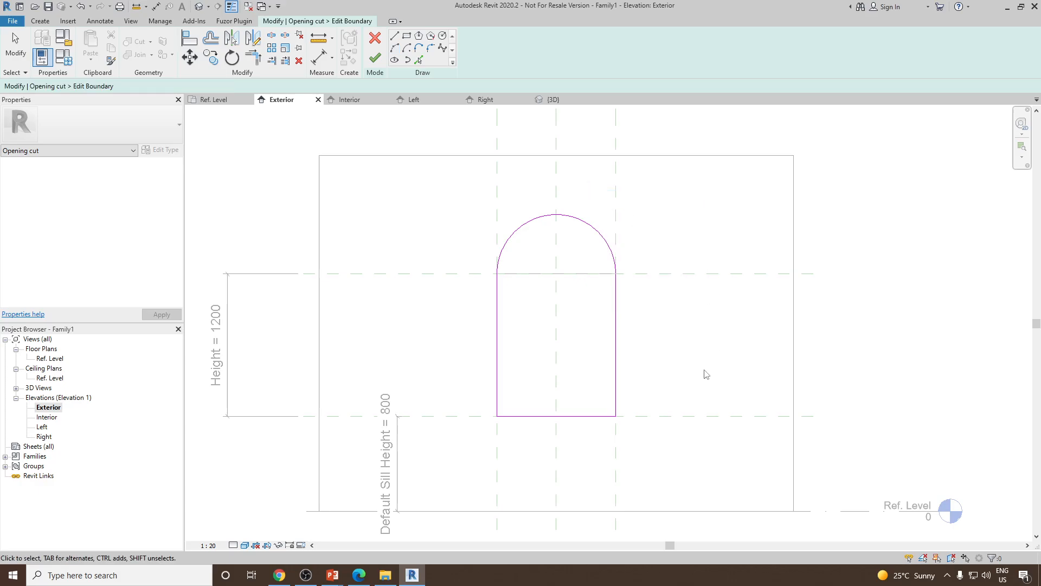
left_click(375, 58)
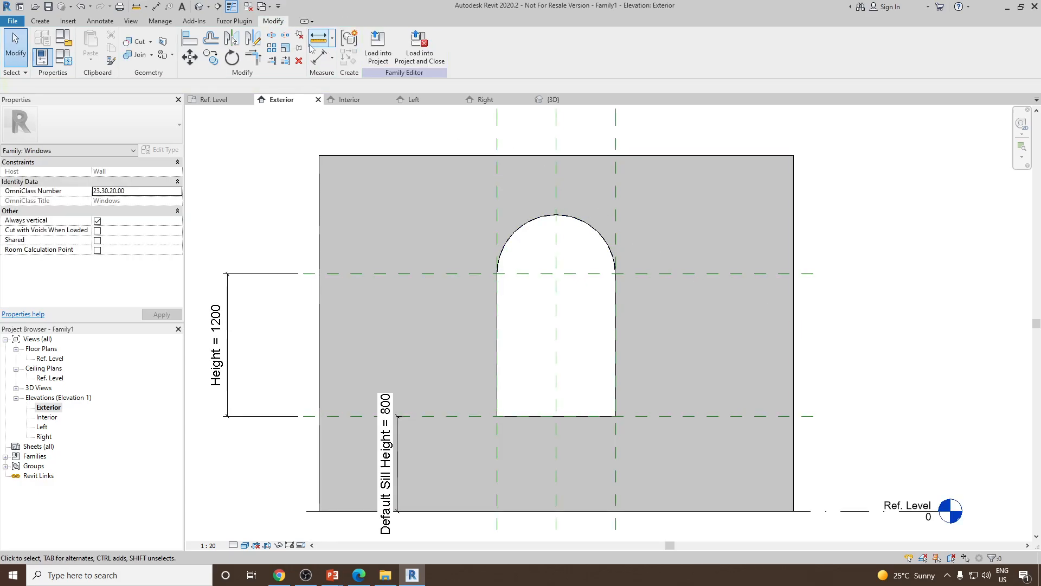
Open the default 3D view and orbit it to inspect the arched opening
left_click(199, 6)
middle_click_drag(764, 355, 661, 341, "shift")
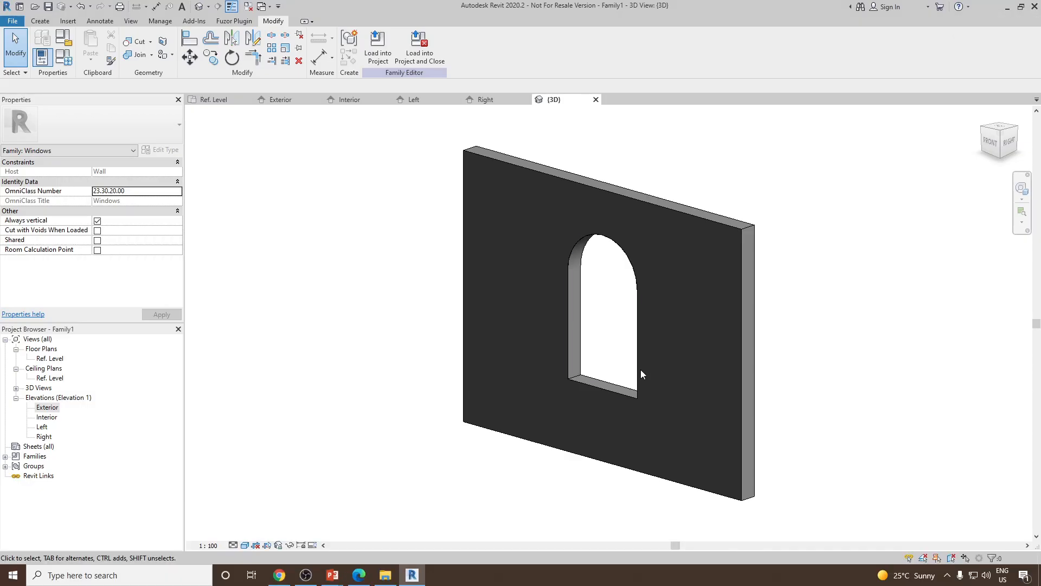
middle_click_drag(639, 372, 618, 380, "shift")
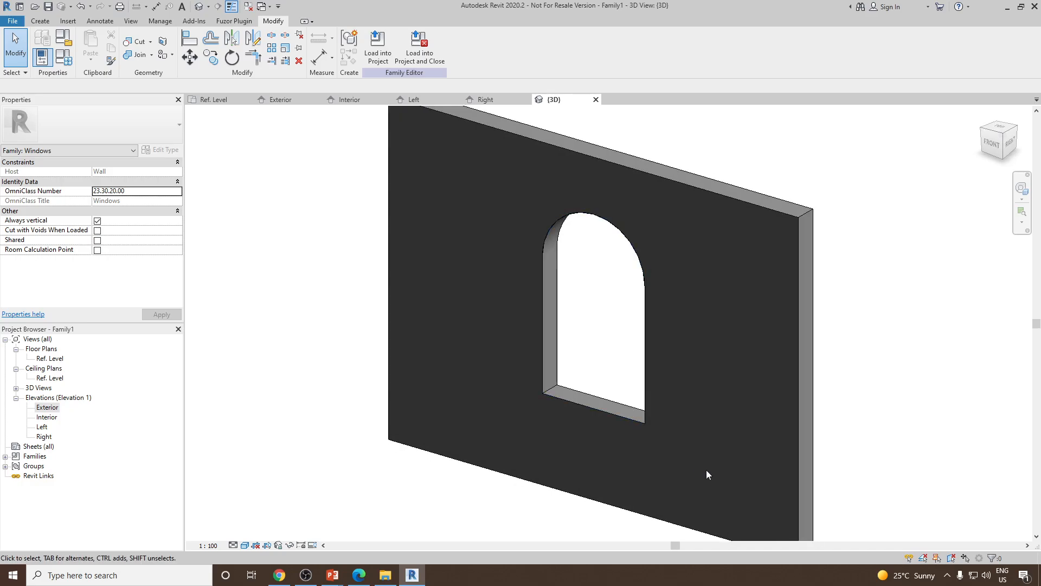
left_click(40, 21)
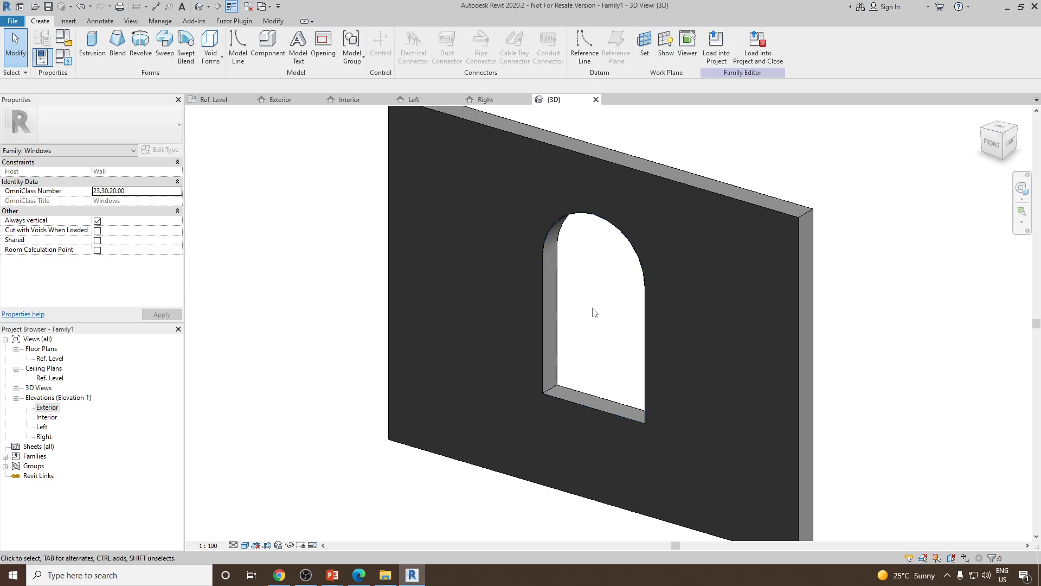
middle_click_drag(593, 308, 563, 333, "shift")
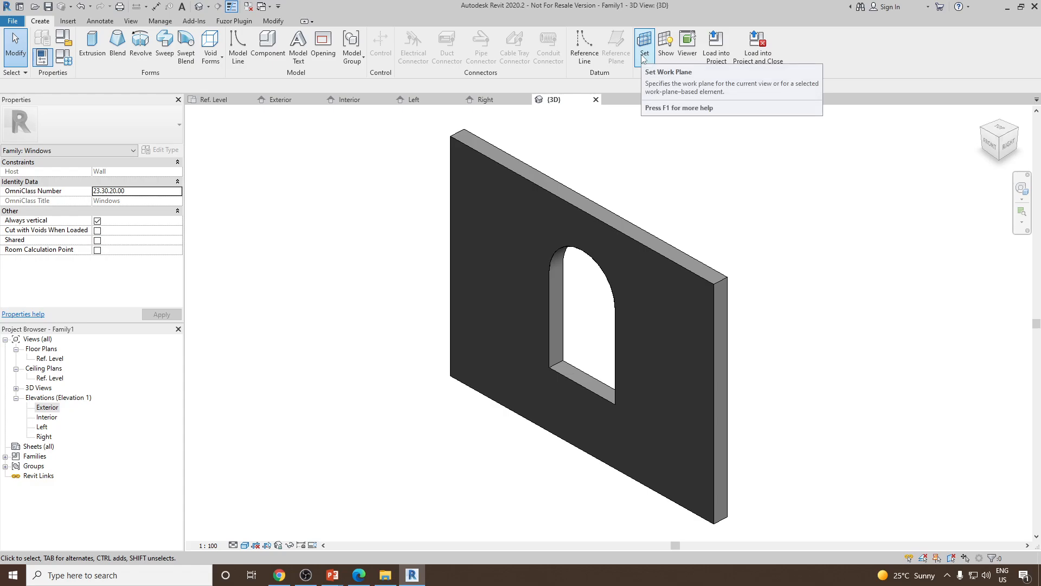
Set the 3D view's visual style to Hidden Line
left_click(246, 544)
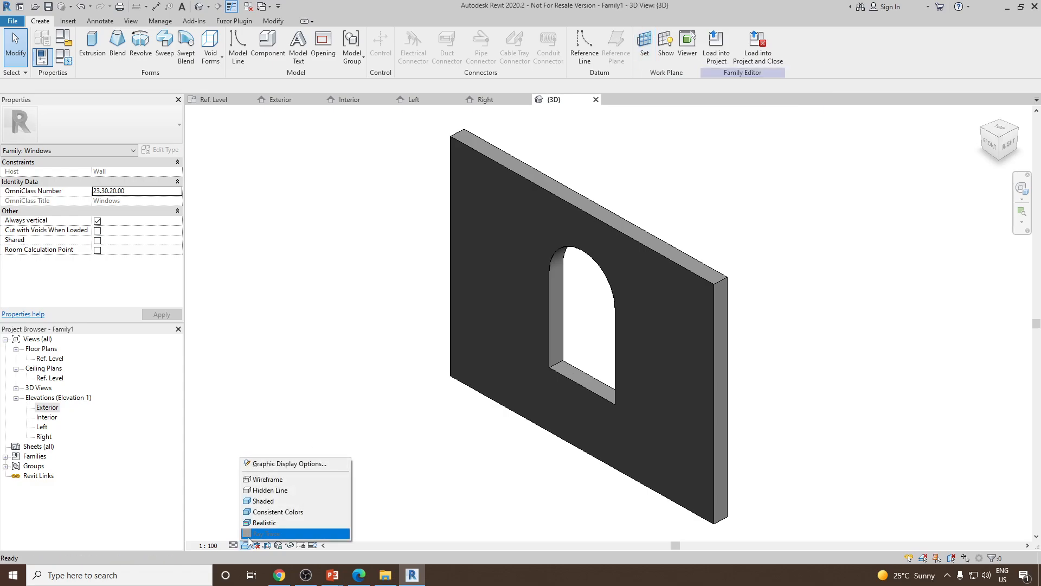
left_click(258, 492)
scroll(705, 352, "up", 1)
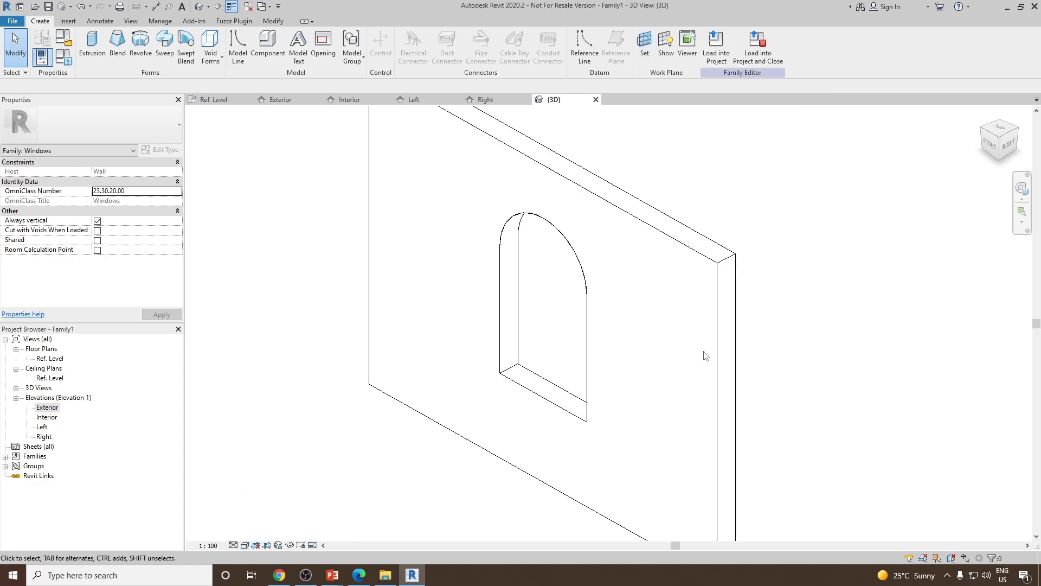
middle_click_drag(703, 353, 704, 363)
scroll(623, 322, "down", 1)
scroll(623, 322, "down", 2)
middle_click_drag(599, 319, 648, 335)
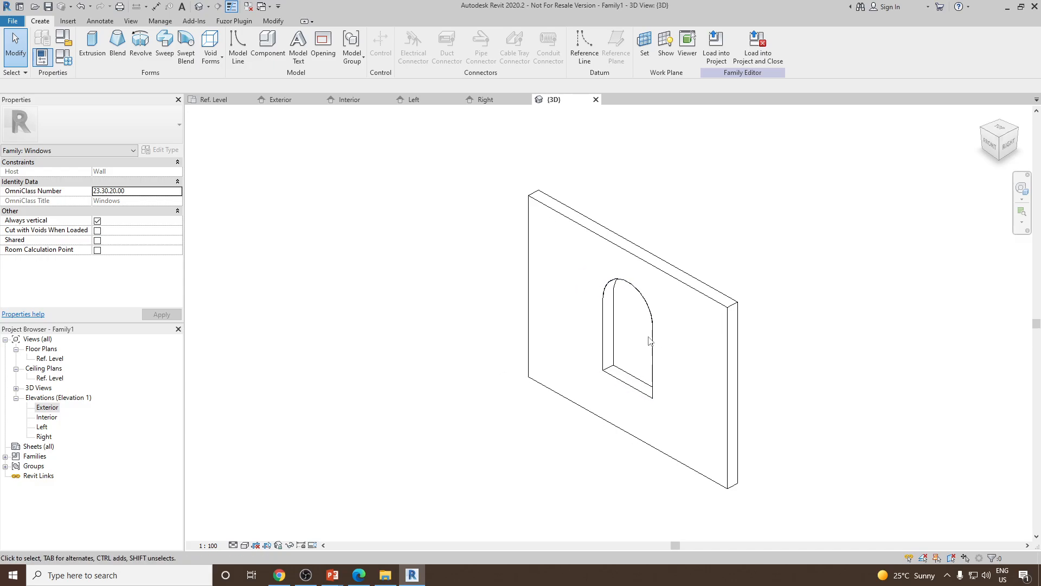
scroll(649, 335, "up", 3)
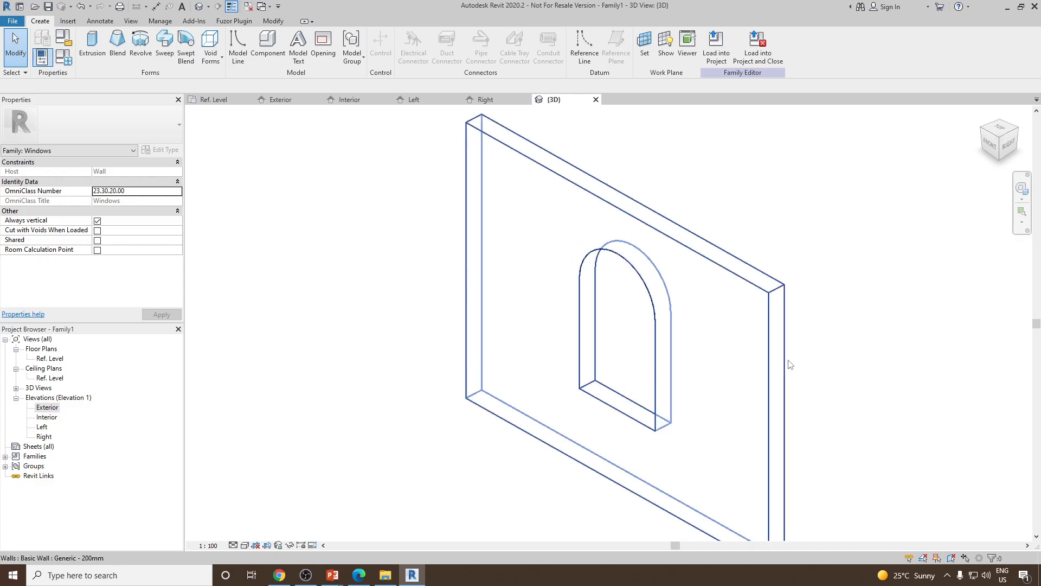
Set a new work plane by picking the face of the wall
left_click(645, 48)
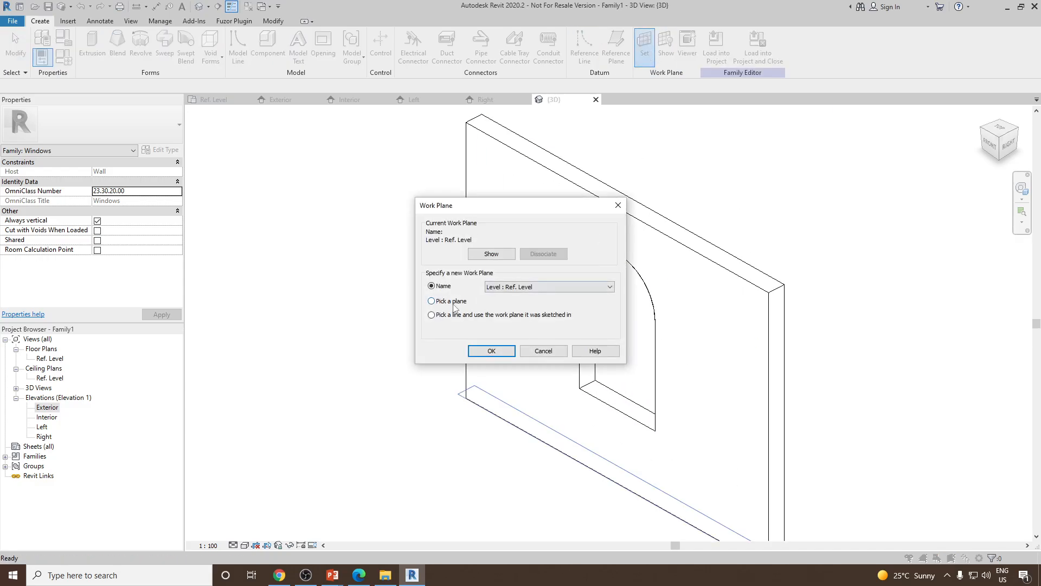
left_click(481, 351)
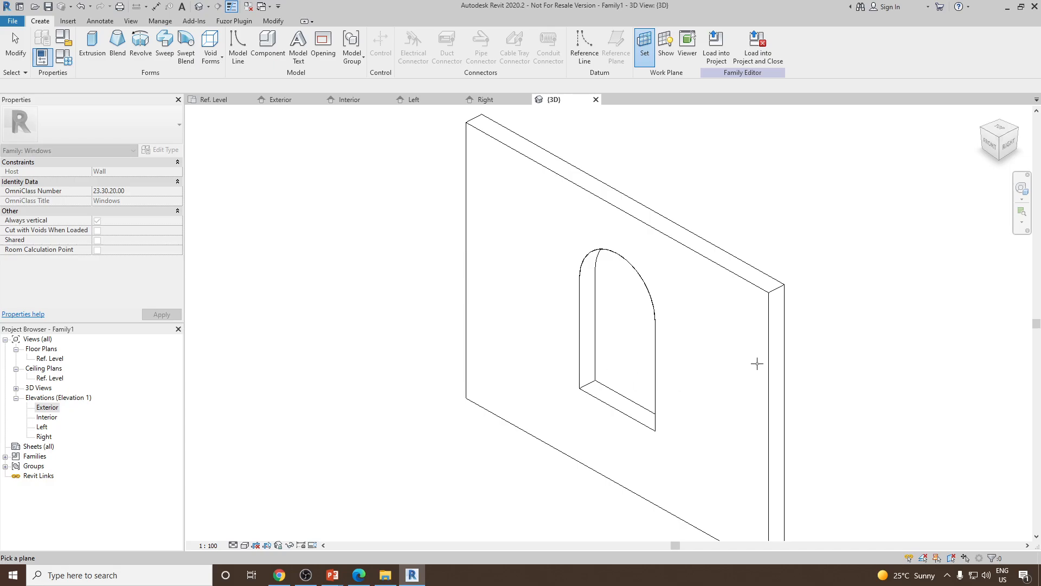
scroll(765, 356, "down", 1)
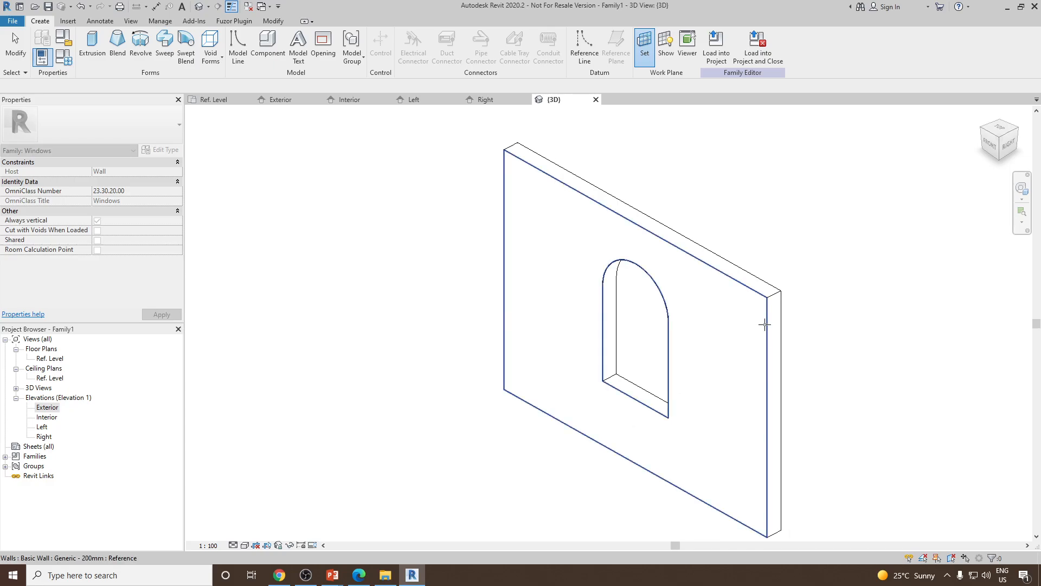
left_click(765, 324)
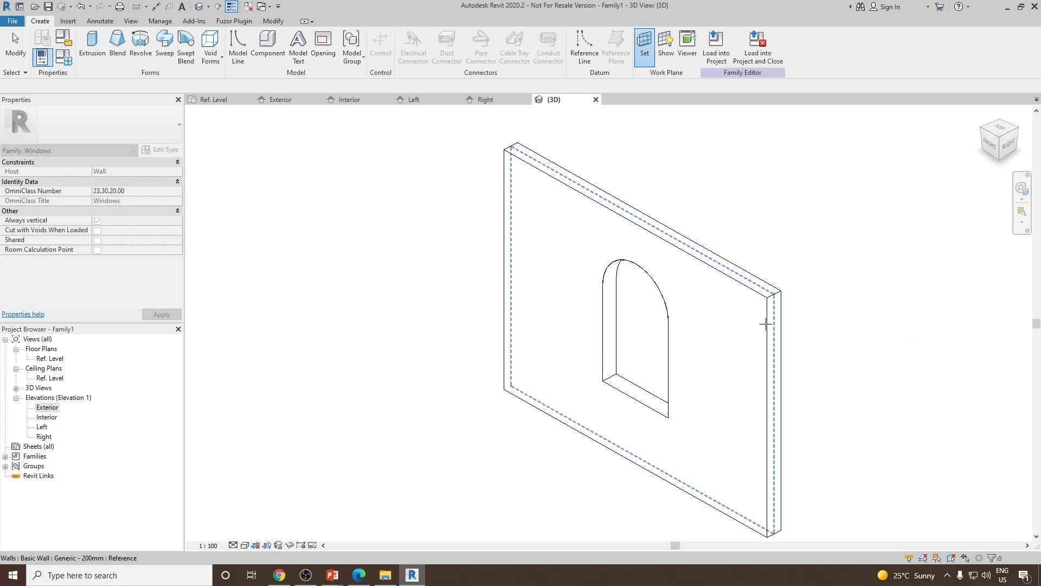
left_click(766, 324)
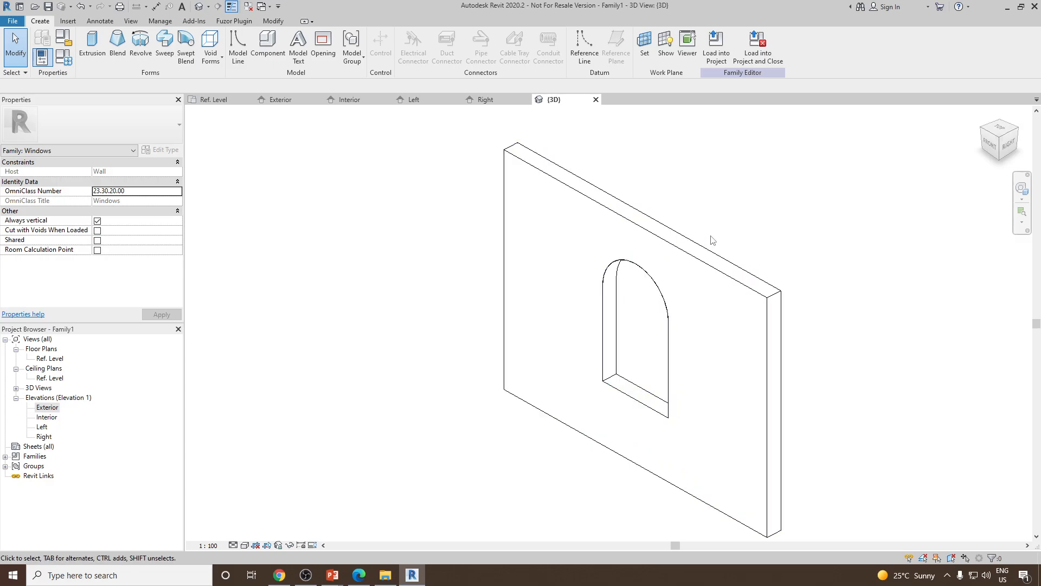
Toggle the work plane display on and off, then orient the 3D view to Front
left_click(671, 52)
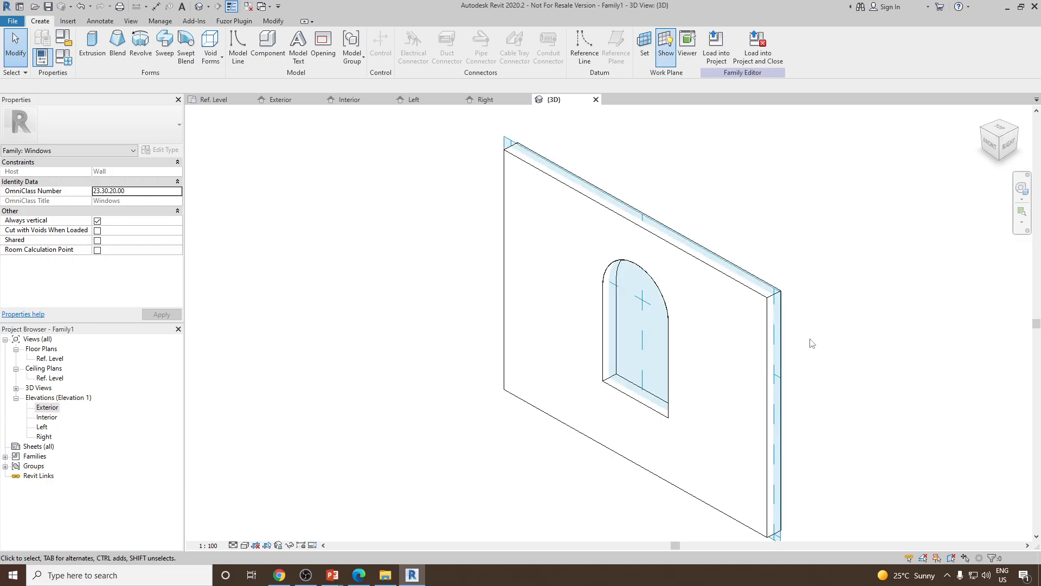
middle_click_drag(895, 394, 789, 336, "shift")
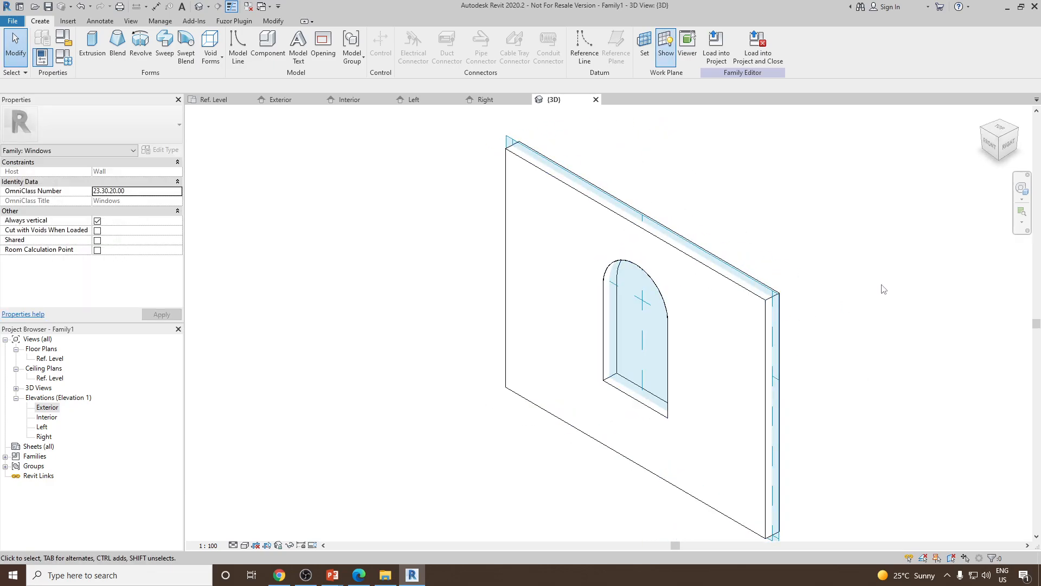
left_click(671, 48)
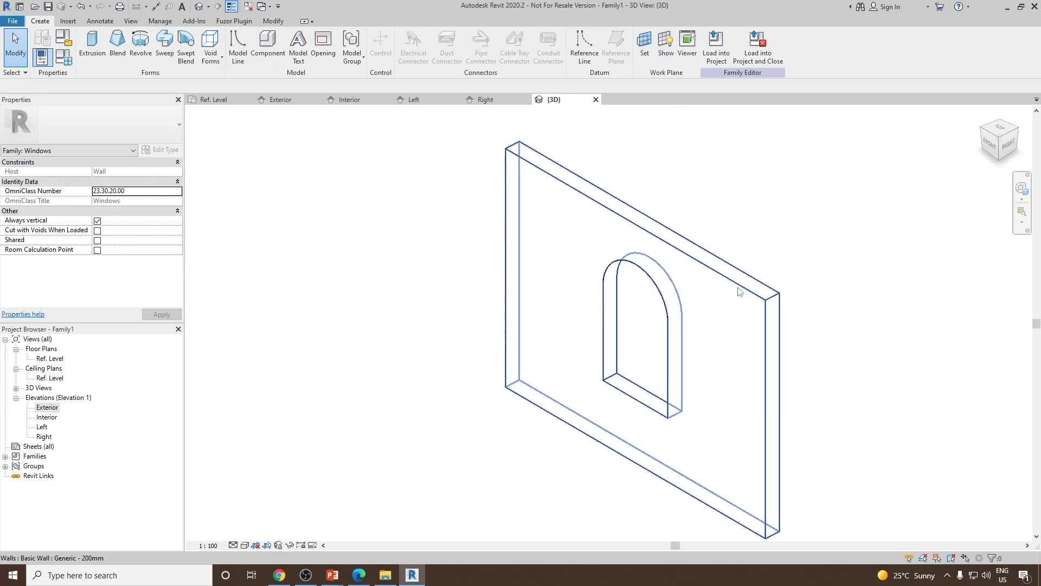
left_click(990, 144)
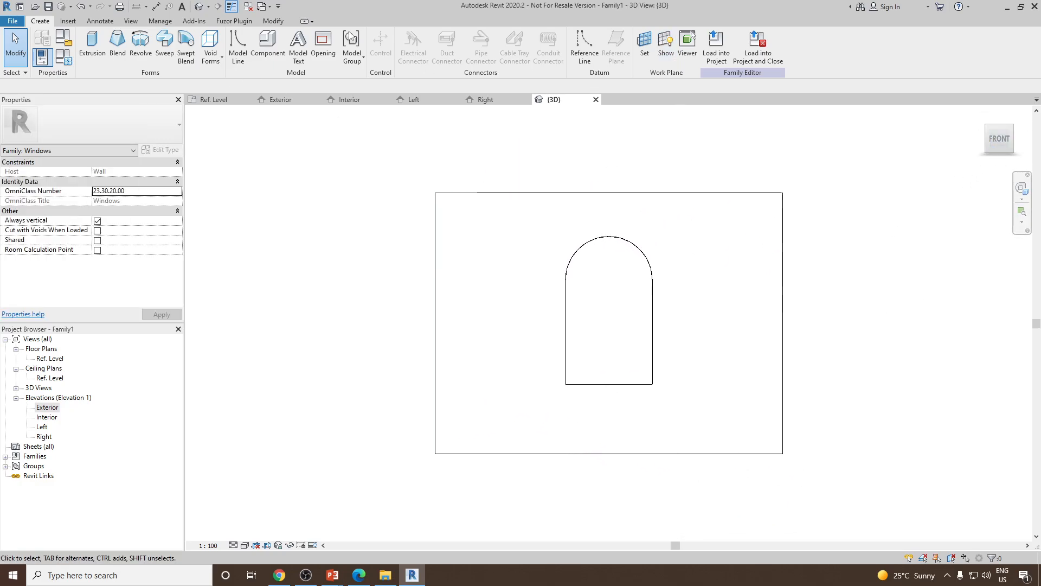
Start a Sweep and pick the arched opening's bottom, side and arch edges as its path, then finish the path
left_click(165, 48)
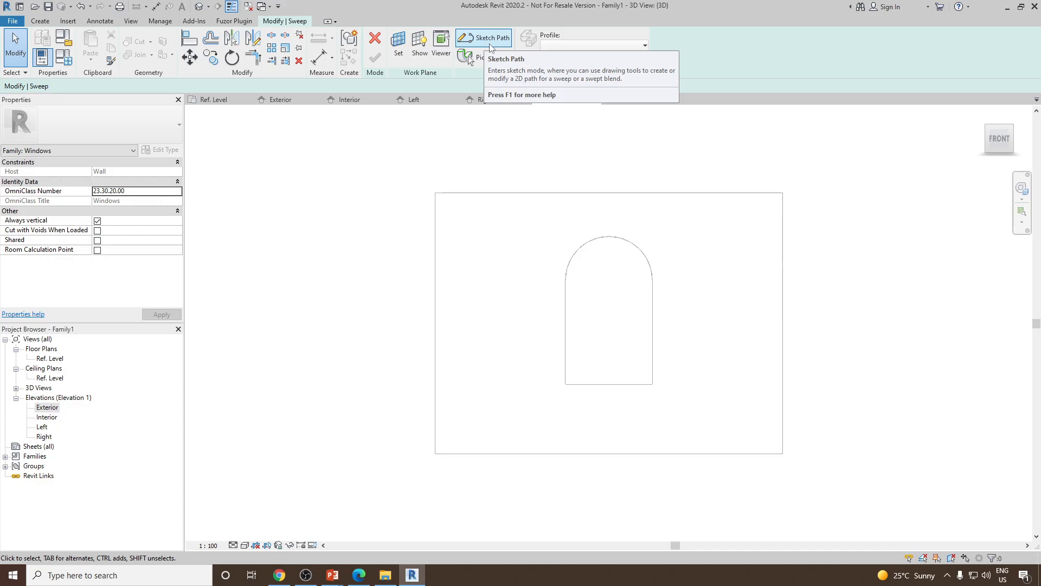
left_click(491, 43)
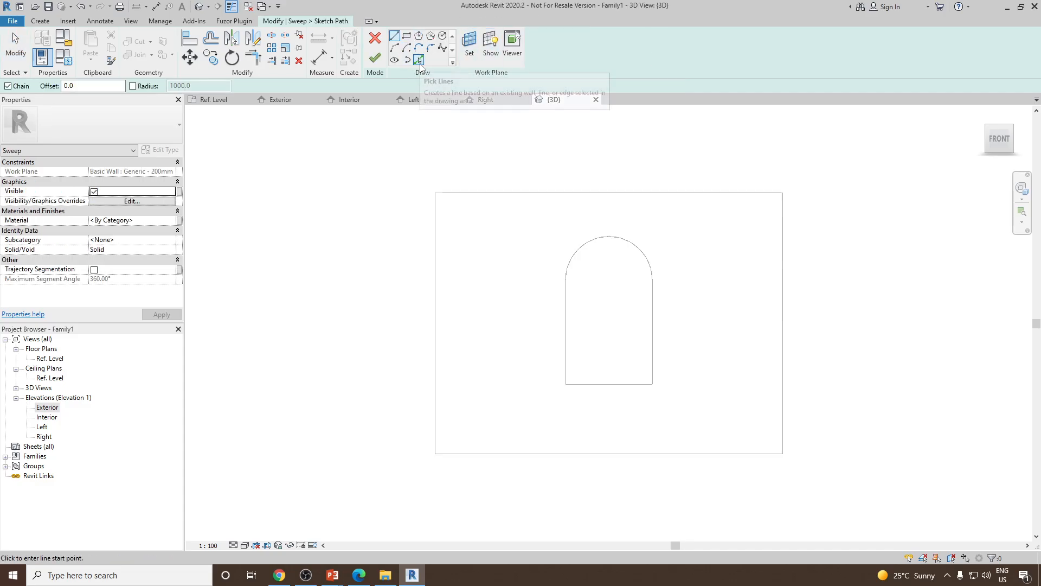
left_click(420, 60)
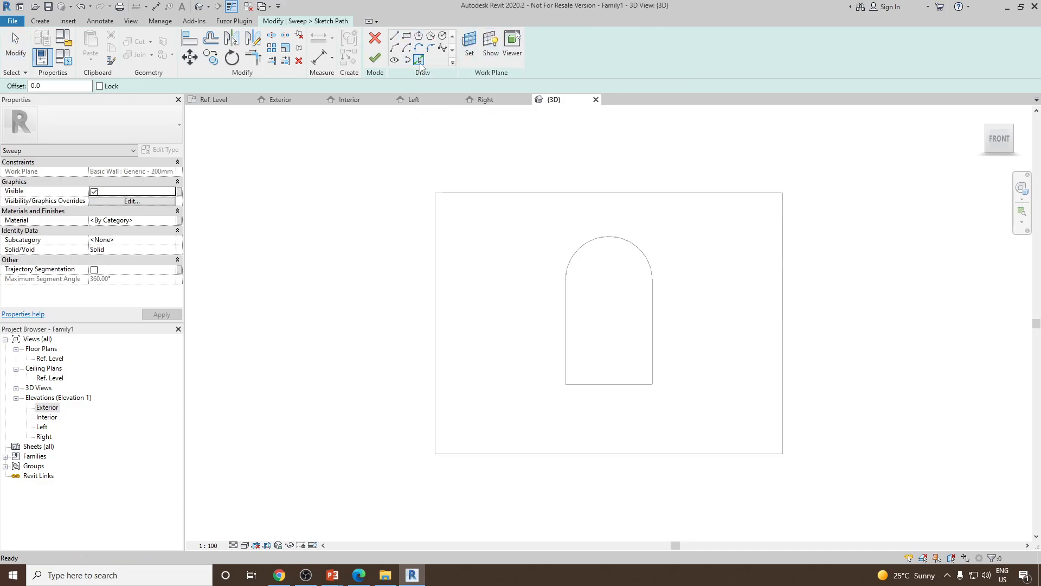
left_click(601, 385)
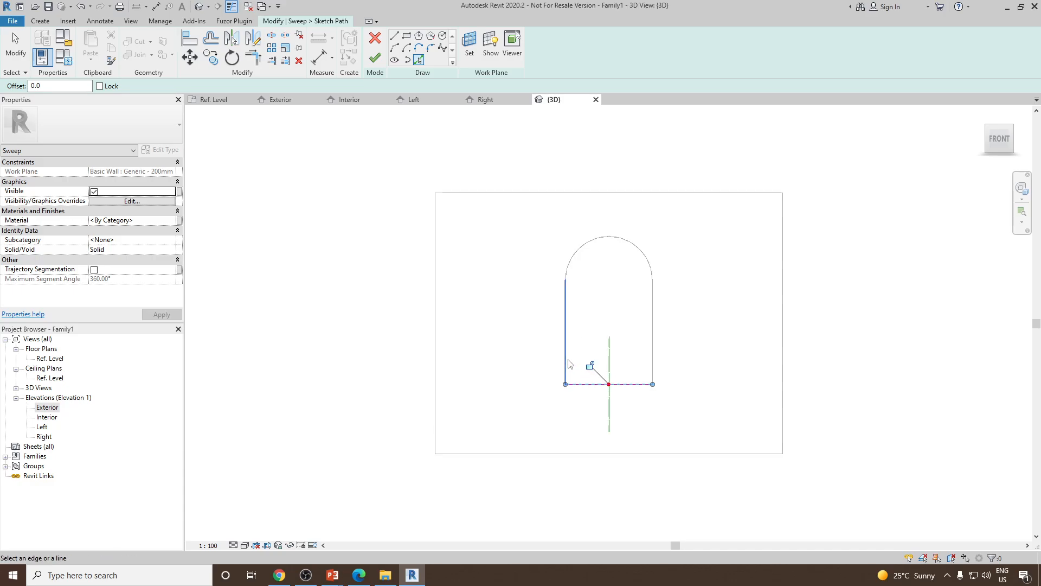
left_click(580, 249)
left_click(653, 347)
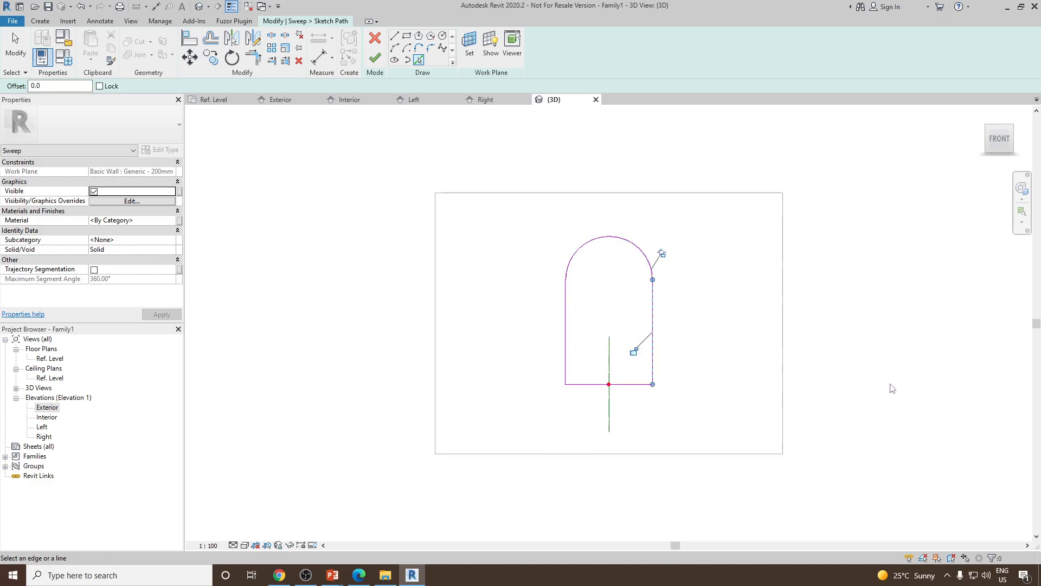
middle_click_drag(890, 388, 746, 486, "shift")
scroll(632, 302, "up", 3)
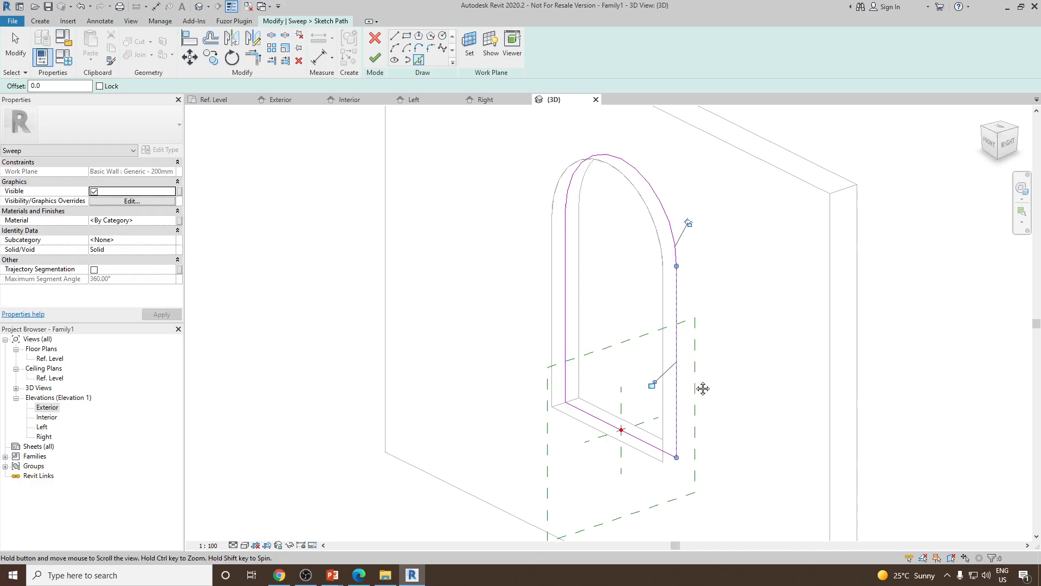
middle_click_drag(703, 388, 626, 390, "shift")
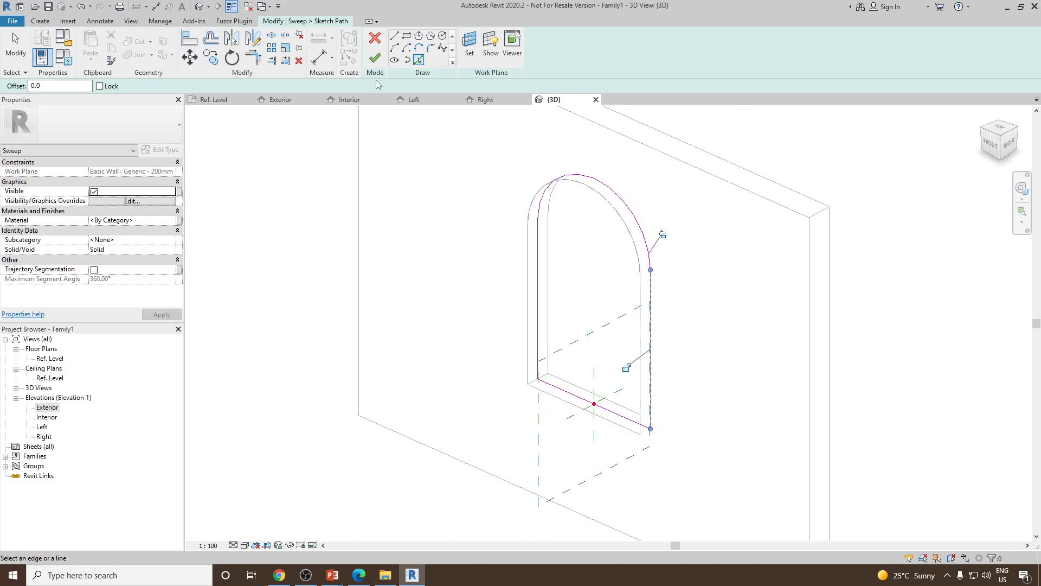
left_click(375, 57)
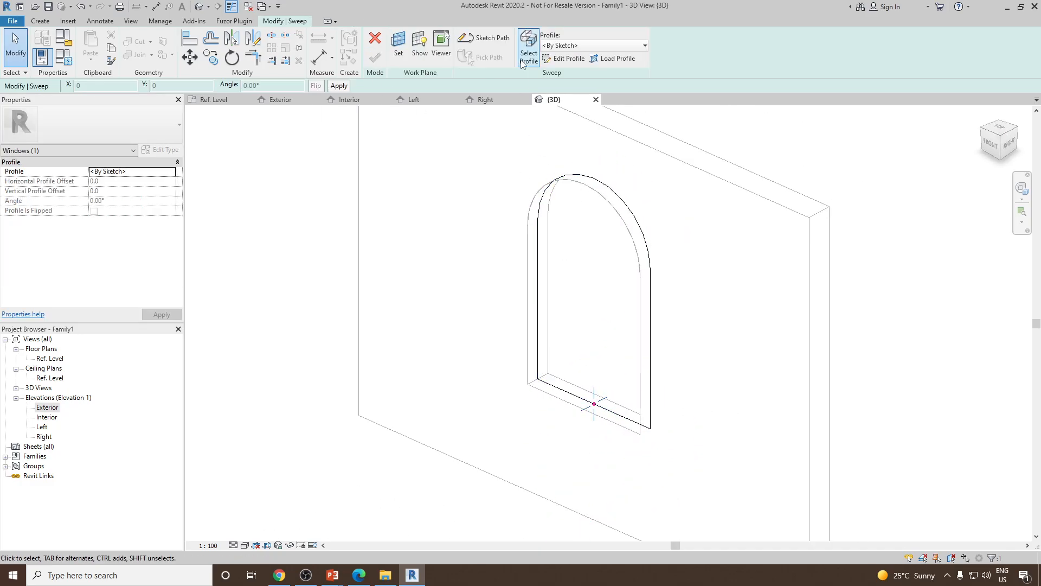
Edit the sweep profile in the Right view, drawing a 200 mm wide rectangle across the wall thickness at the path point
left_click(564, 58)
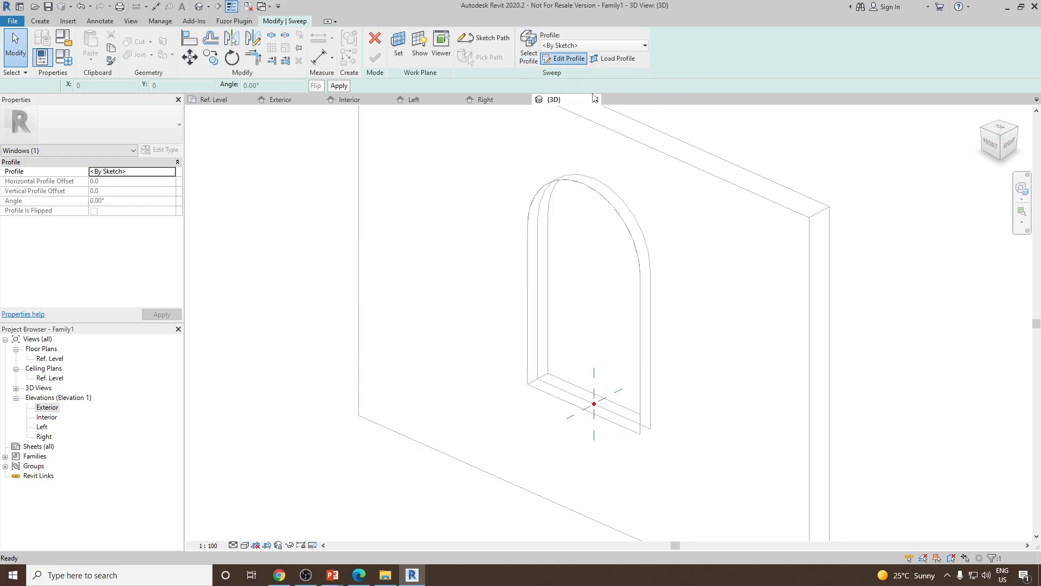
scroll(610, 404, "up", 2)
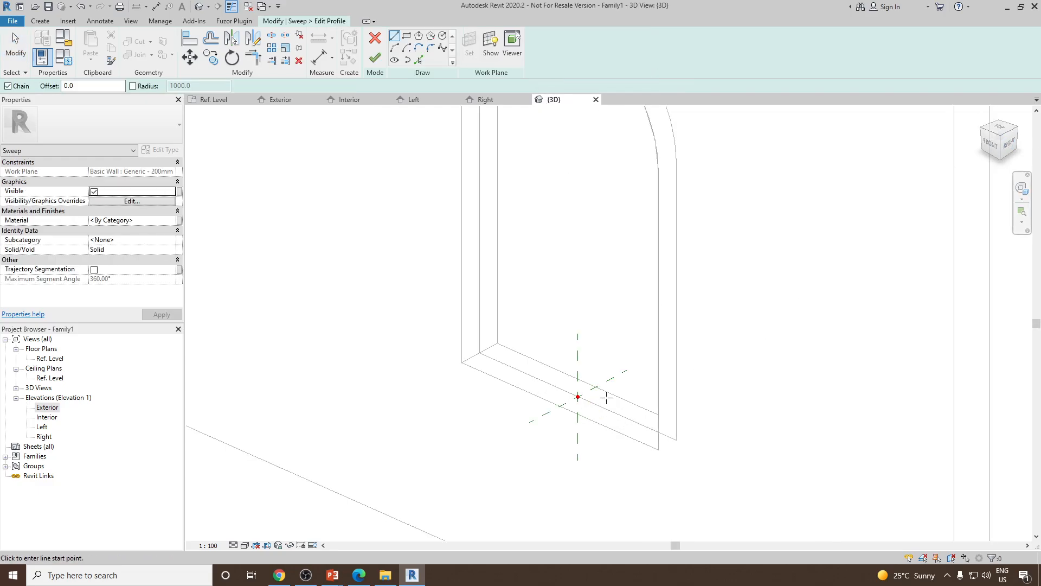
left_click(1010, 144)
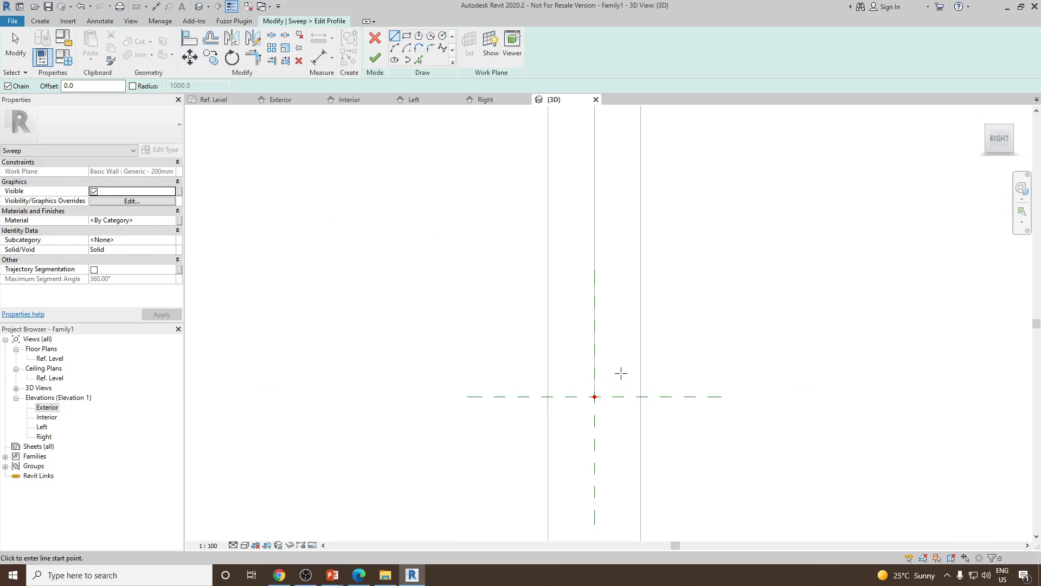
left_click(407, 37)
left_click(641, 396)
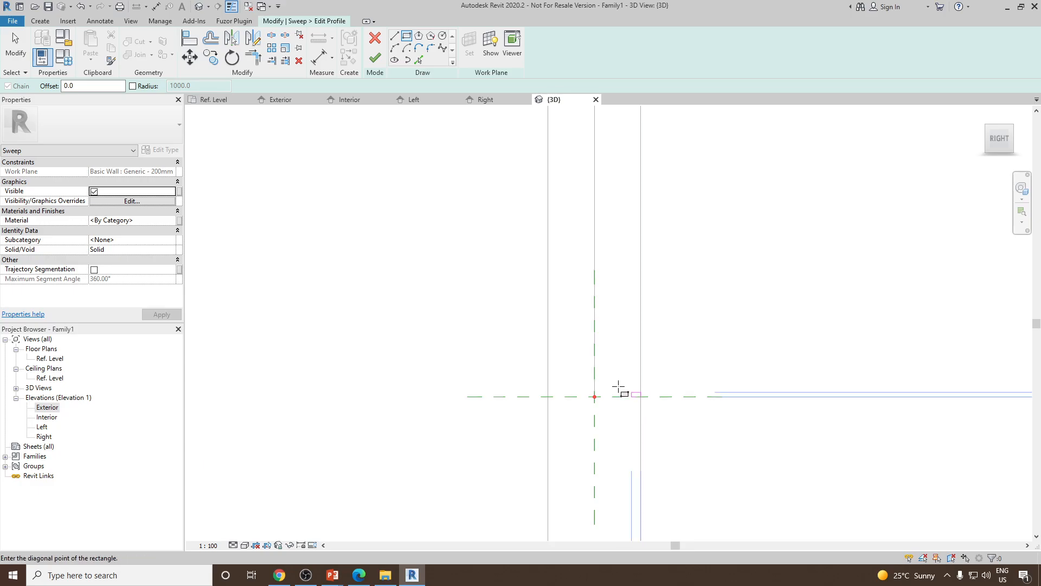
left_click(548, 383)
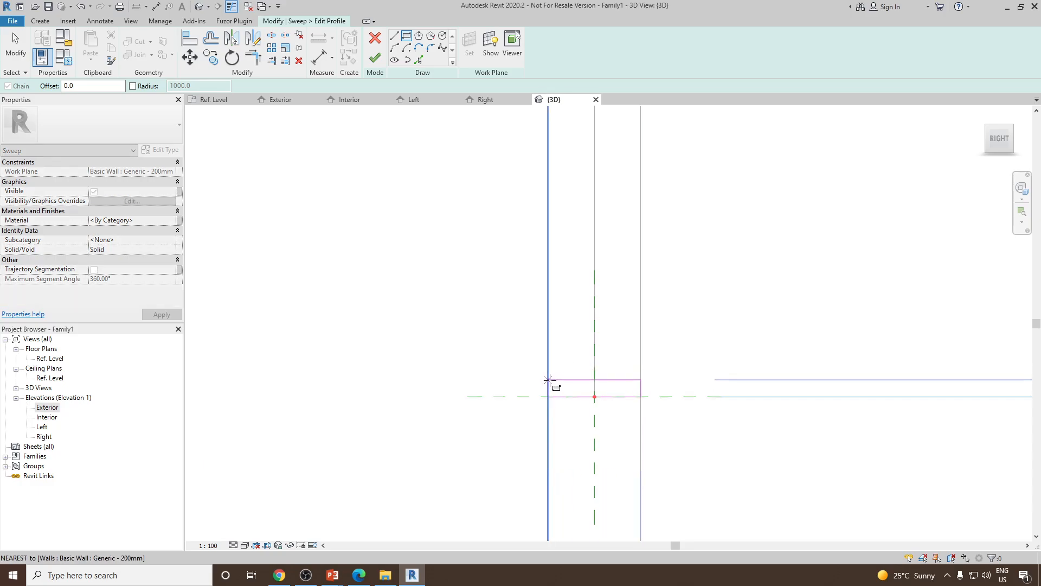
right_click(463, 291)
left_click(488, 299)
Set the profile rectangle's height to 25
left_click(624, 384)
scroll(640, 392, "up", 2)
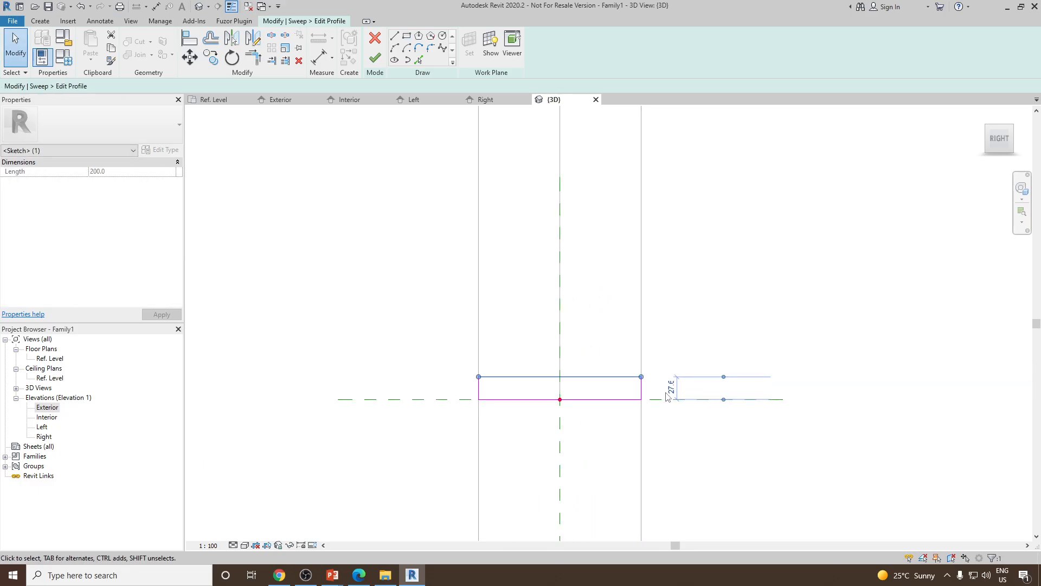
left_click(669, 391)
type("25")
key("Return")
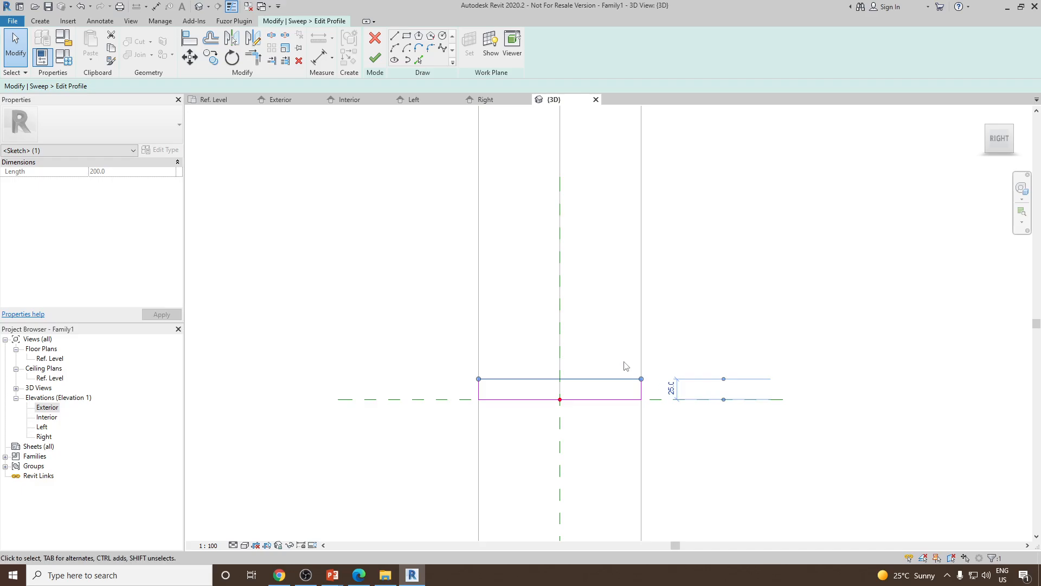
Finish the profile sketch and complete the sweep frame around the opening
key("Escape")
left_click(375, 57)
middle_click_drag(633, 379, 627, 416, "shift")
scroll(516, 364, "up", 1)
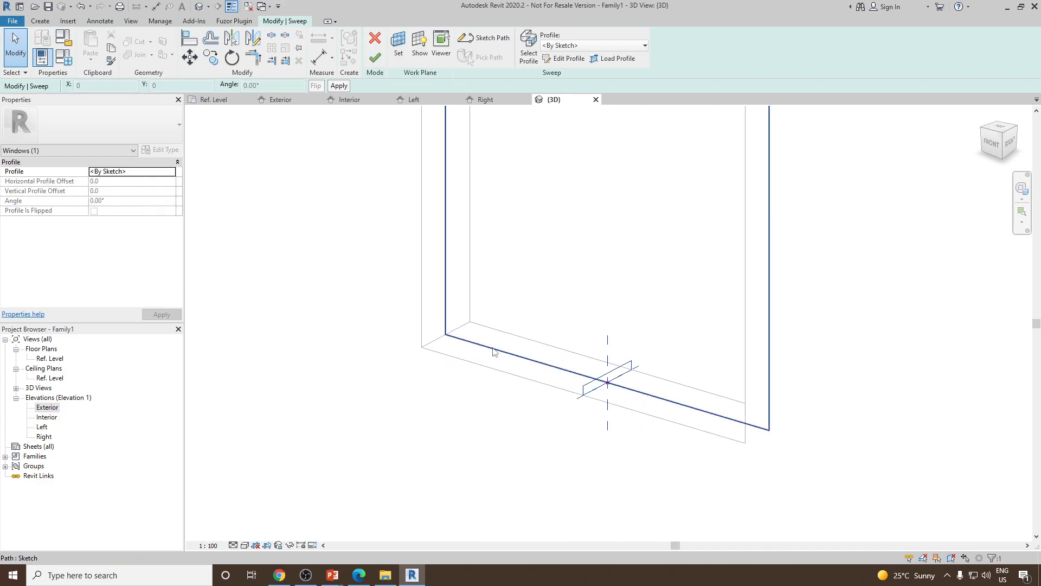
scroll(594, 410, "down", 5)
scroll(604, 398, "up", 2)
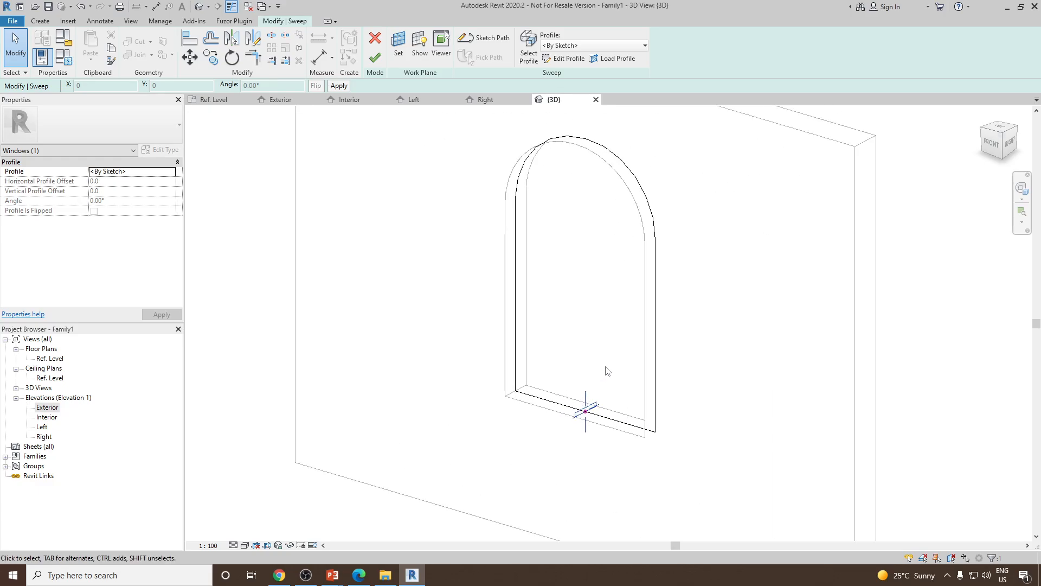
scroll(604, 368, "down", 2)
scroll(603, 350, "up", 2)
left_click(602, 347)
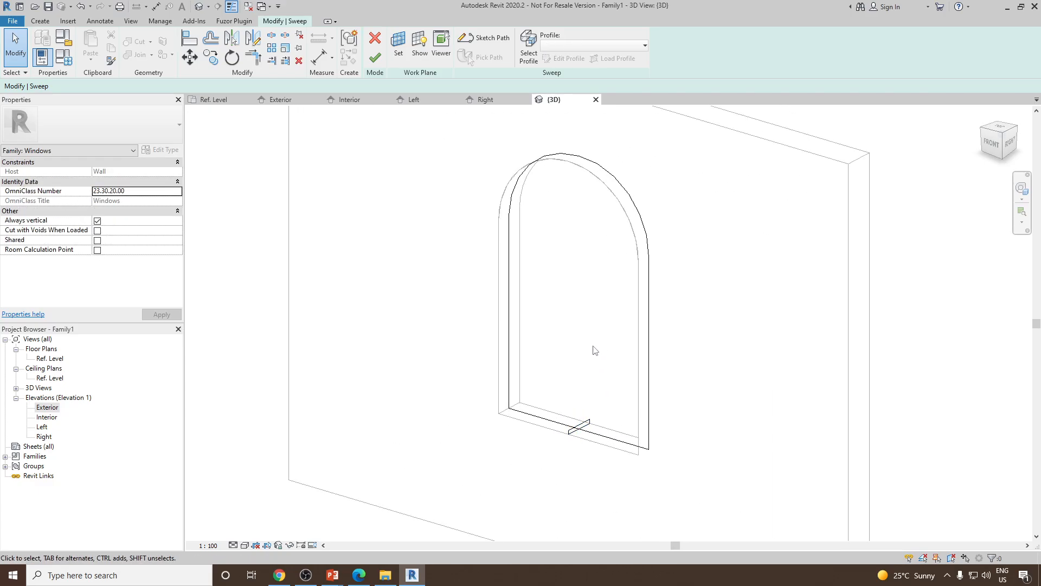
left_click(374, 56)
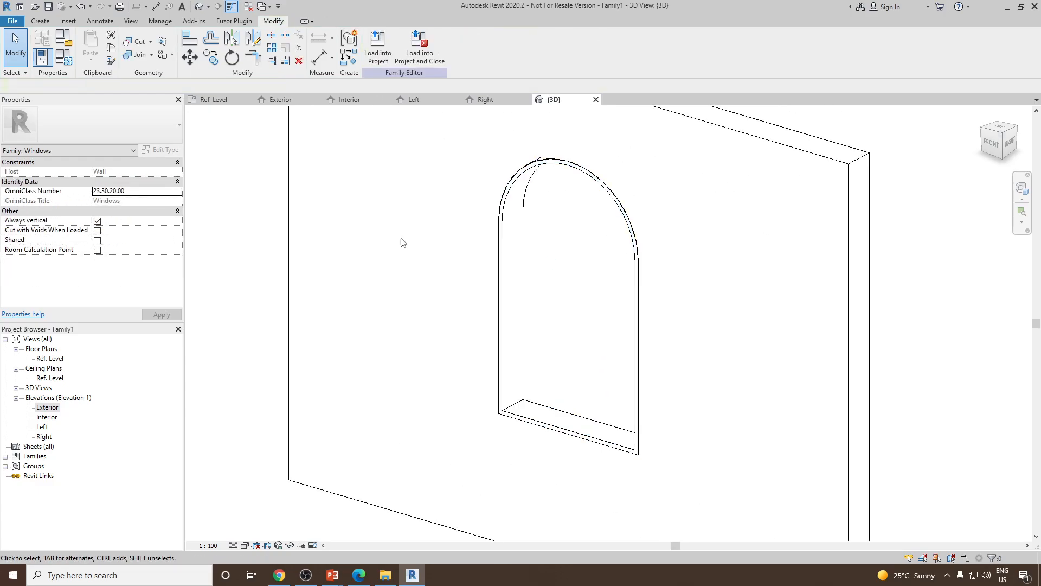
Switch the 3D view's visual style to a shaded display
left_click(244, 545)
left_click(260, 503)
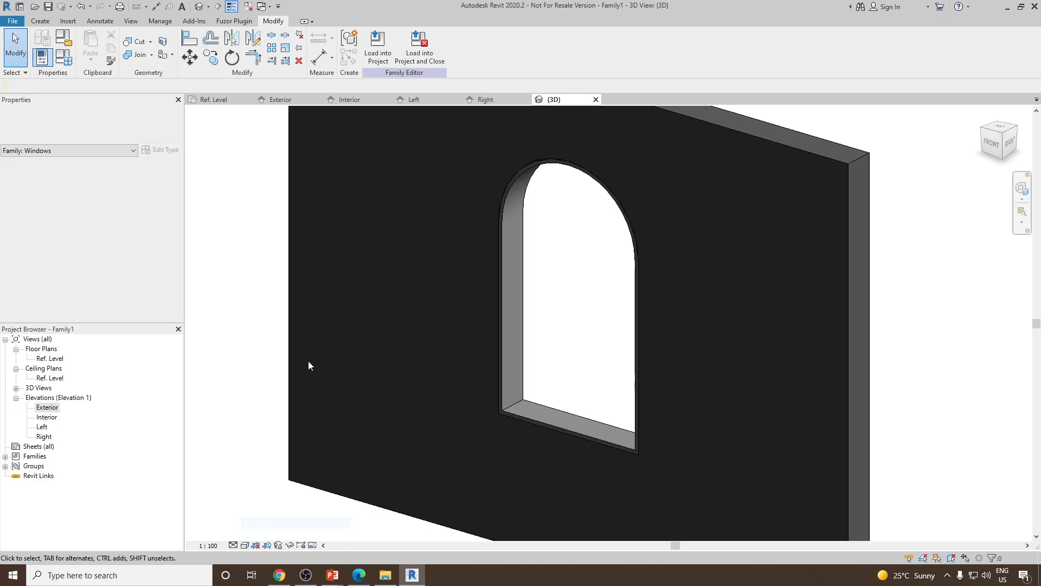
left_click(548, 425)
middle_click_drag(548, 425, 578, 228, "shift")
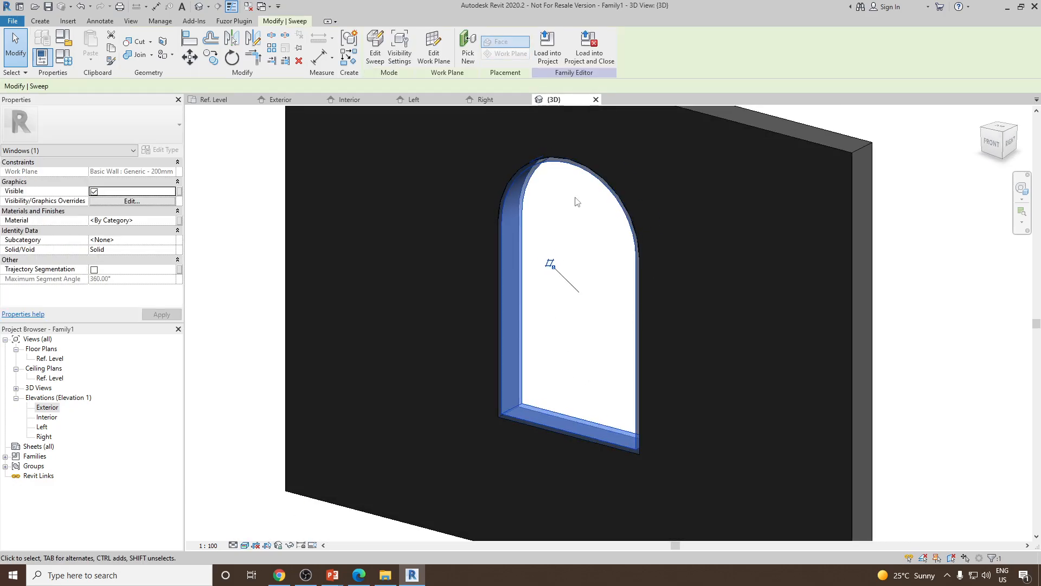
left_click(565, 309)
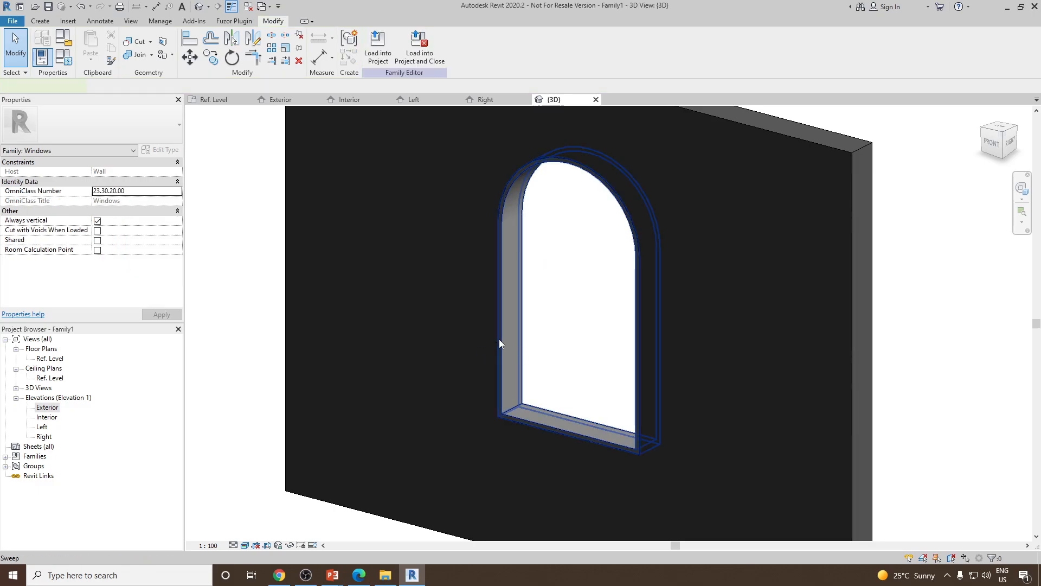
Select the sweep frame and create a new material for it named Wood Frame
left_click(498, 343)
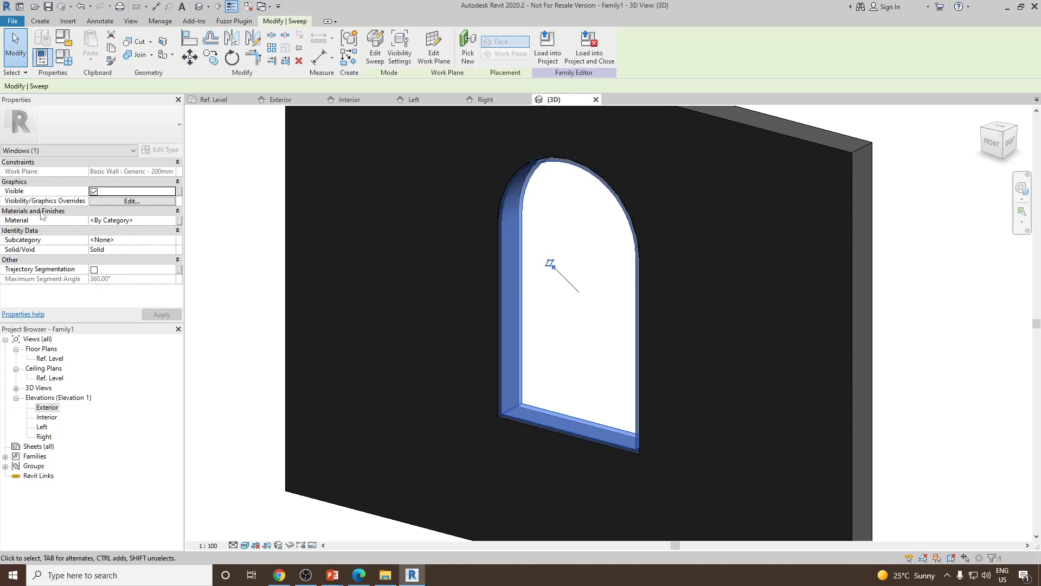
left_click(172, 223)
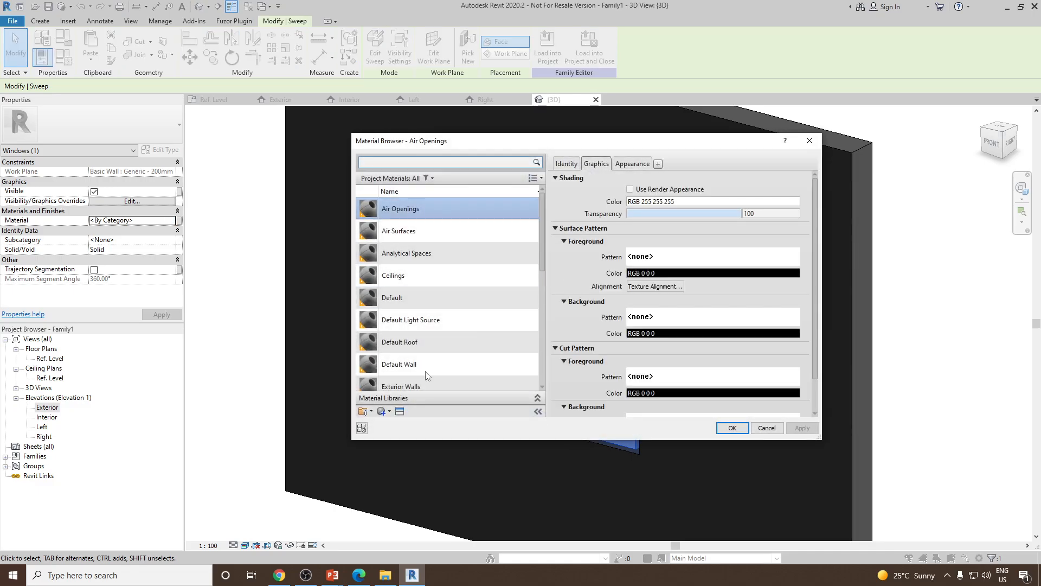
left_click(390, 411)
left_click(409, 423)
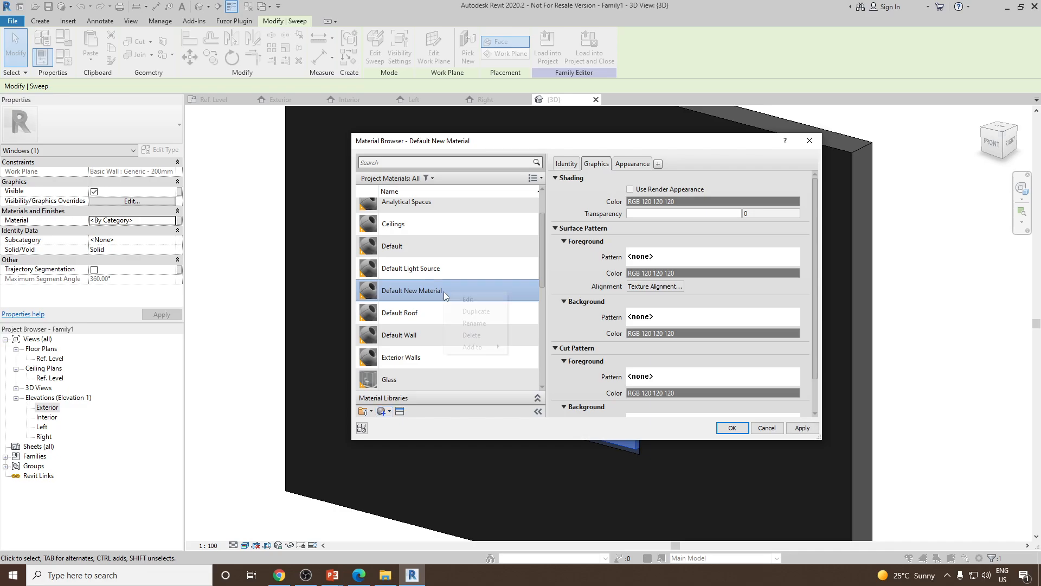
right_click(446, 292)
left_click(460, 321)
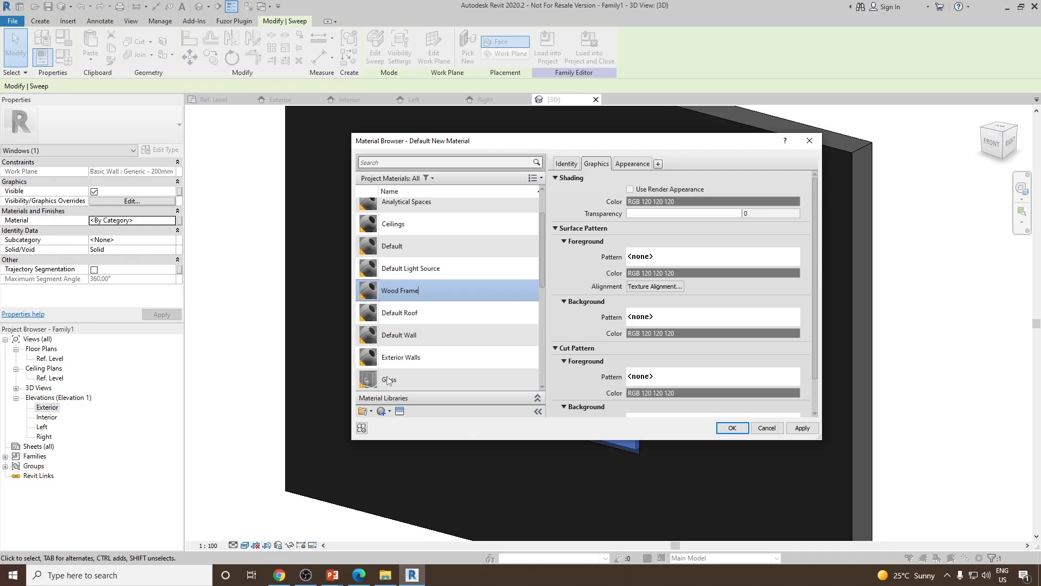
type("Wood Frame")
Assign the Ash Door appearance from the wood panels asset library to the Wood Frame material and apply it
left_click(400, 411)
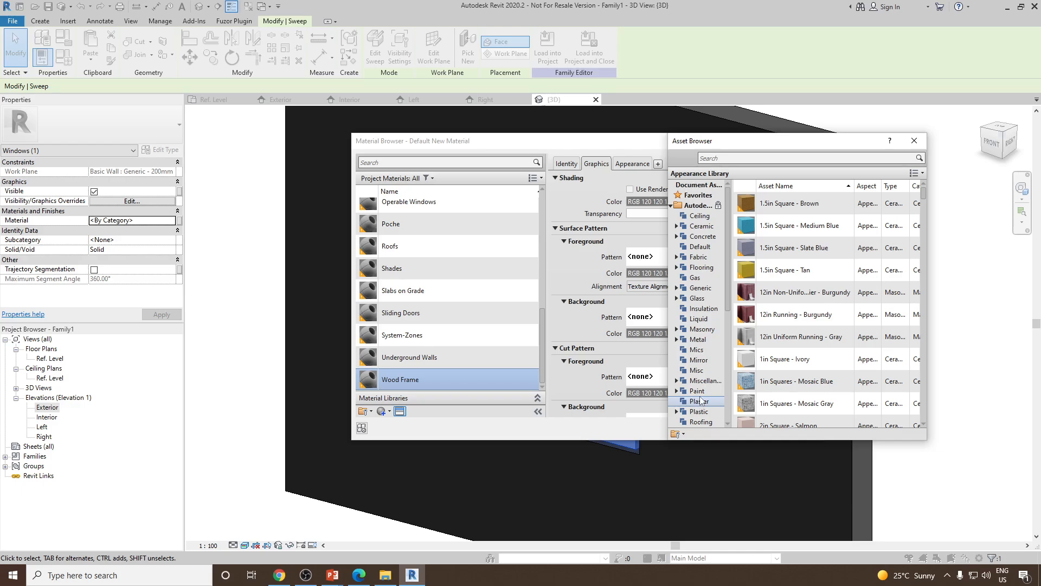
key("w")
scroll(692, 395, "down", 2)
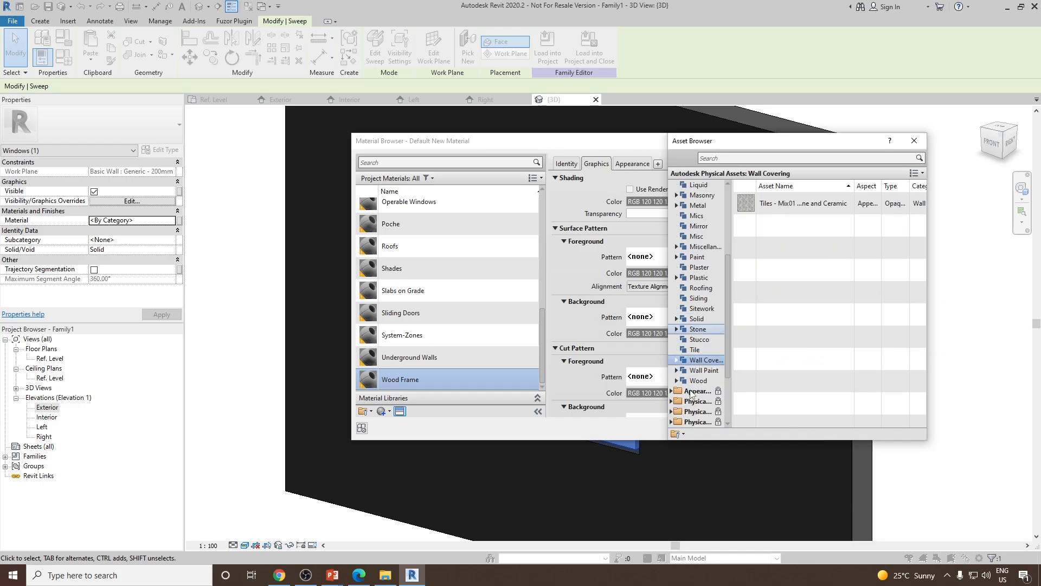
scroll(692, 395, "down", 3)
left_click(676, 298)
left_click(704, 308)
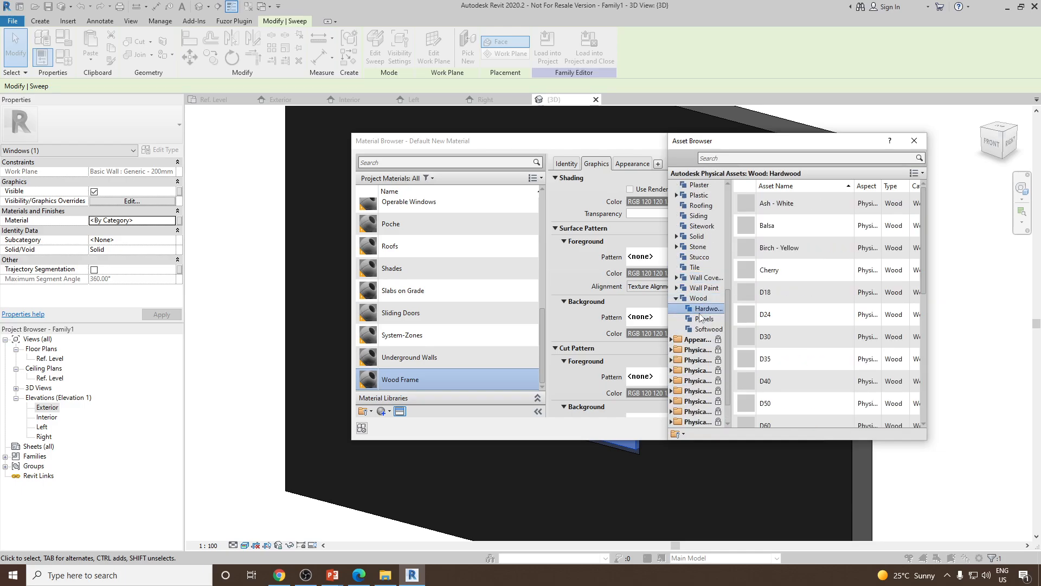
left_click(703, 319)
left_click(709, 329)
left_click(704, 319)
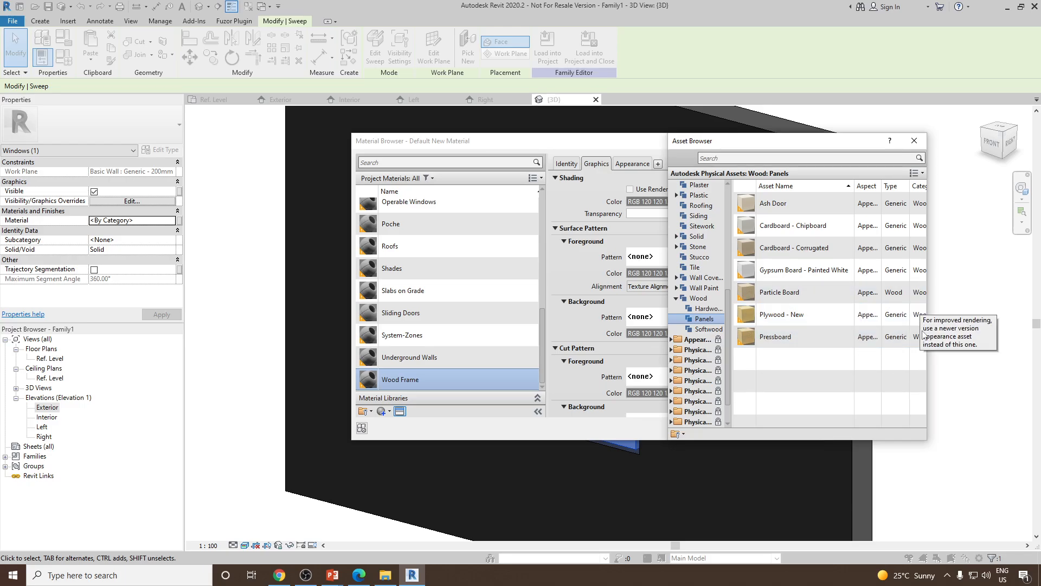
left_click(918, 203)
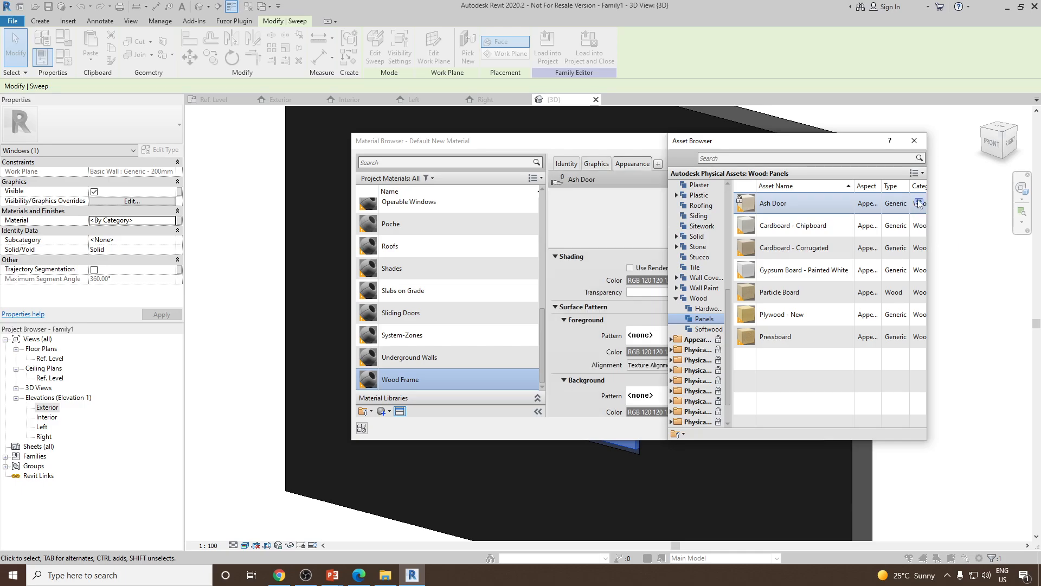
left_click(914, 140)
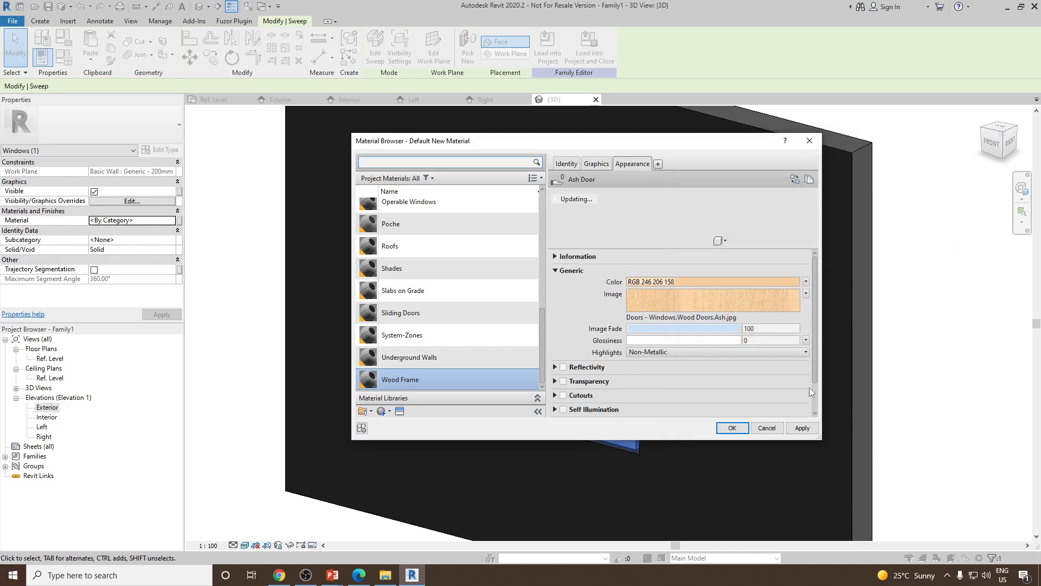
left_click(804, 428)
left_click(745, 428)
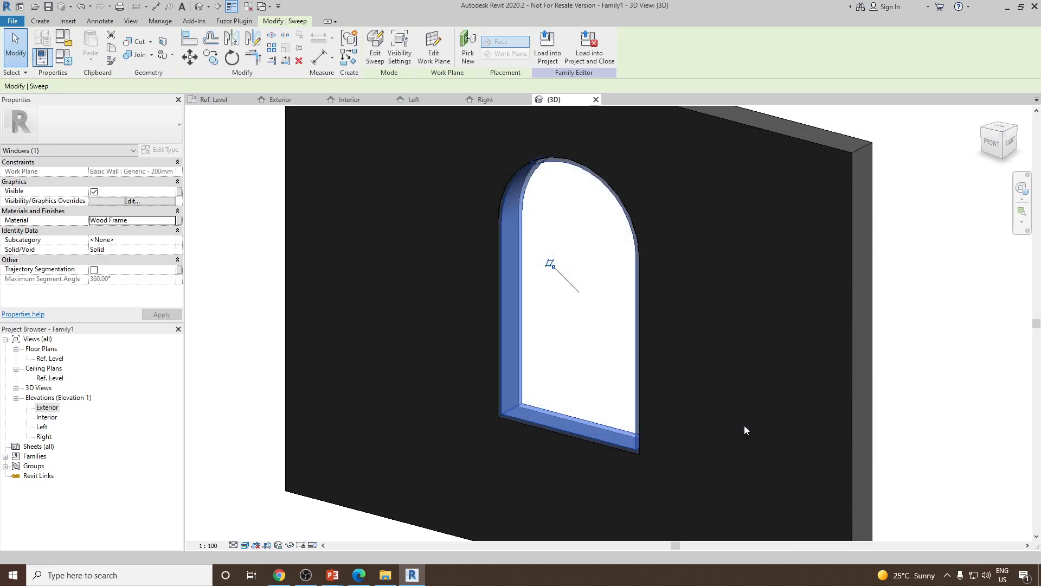
Orbit and zoom the 3D view to inspect the wood-framed arched window
key("Escape")
scroll(528, 381, "up", 2)
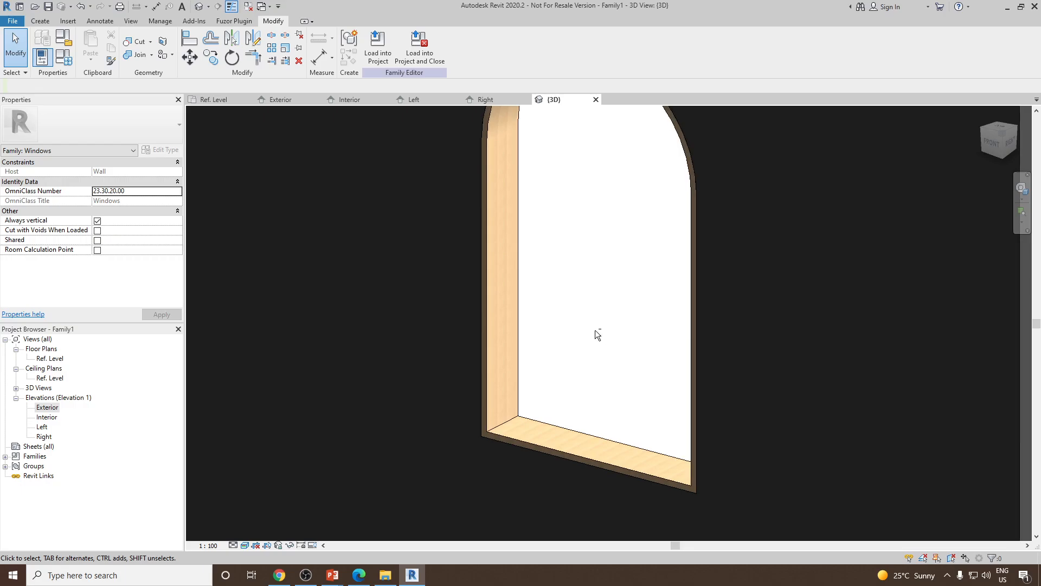
scroll(596, 332, "down", 2)
mouse_move(635, 373)
middle_mouse_down("shift")
mouse_move(334, 340)
mouse_move(204, 353)
mouse_move(628, 360)
middle_mouse_up("shift")
scroll(509, 402, "up", 4)
scroll(508, 398, "down", 4)
middle_click_drag(544, 337, 585, 308, "shift")
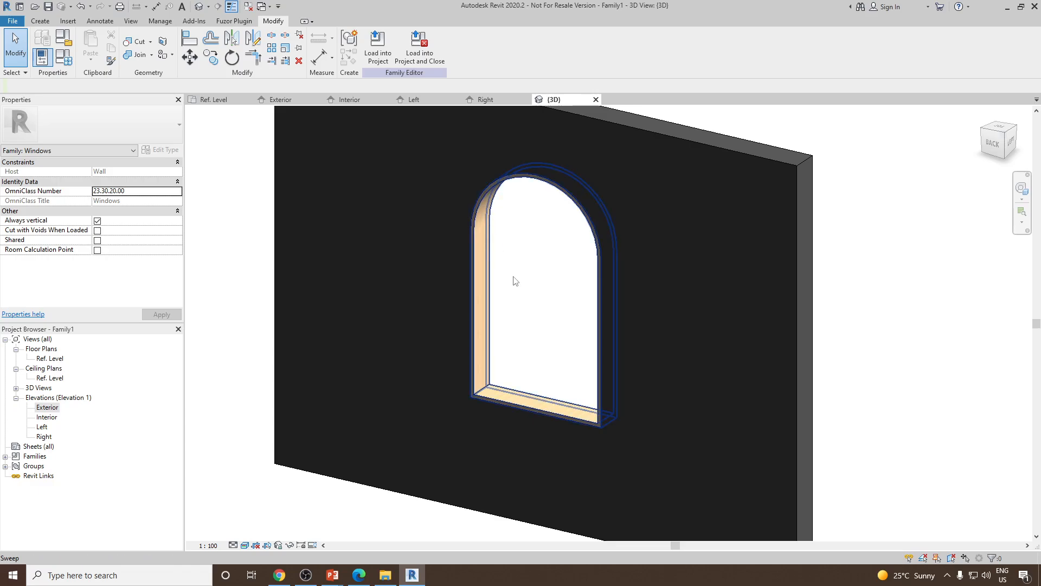
Compare the 3D view of the framed opening with the reference arched window image on the slide
scroll(573, 358, "up", 1)
left_click(984, 116)
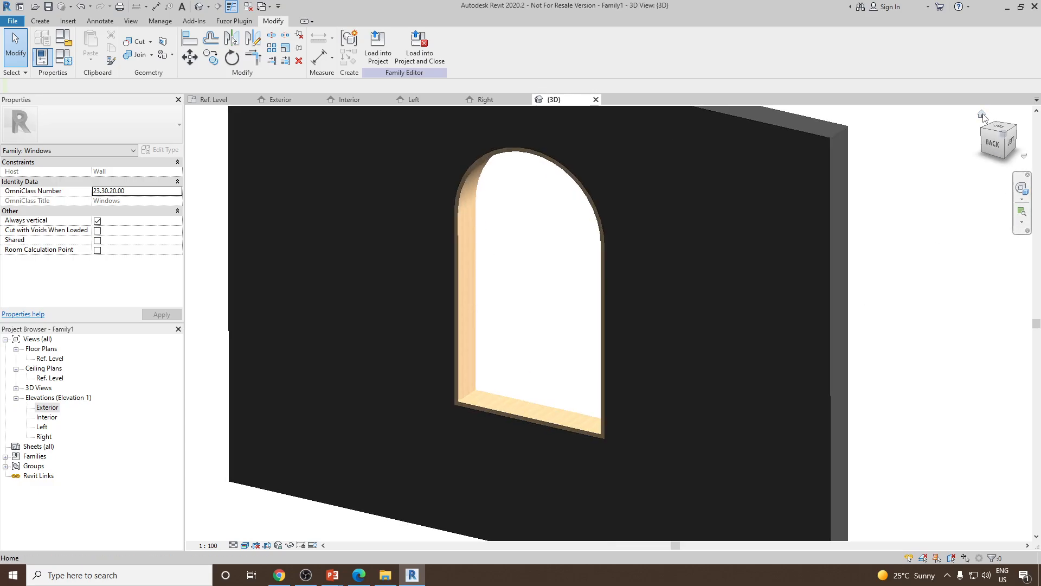
key("alt+Tab")
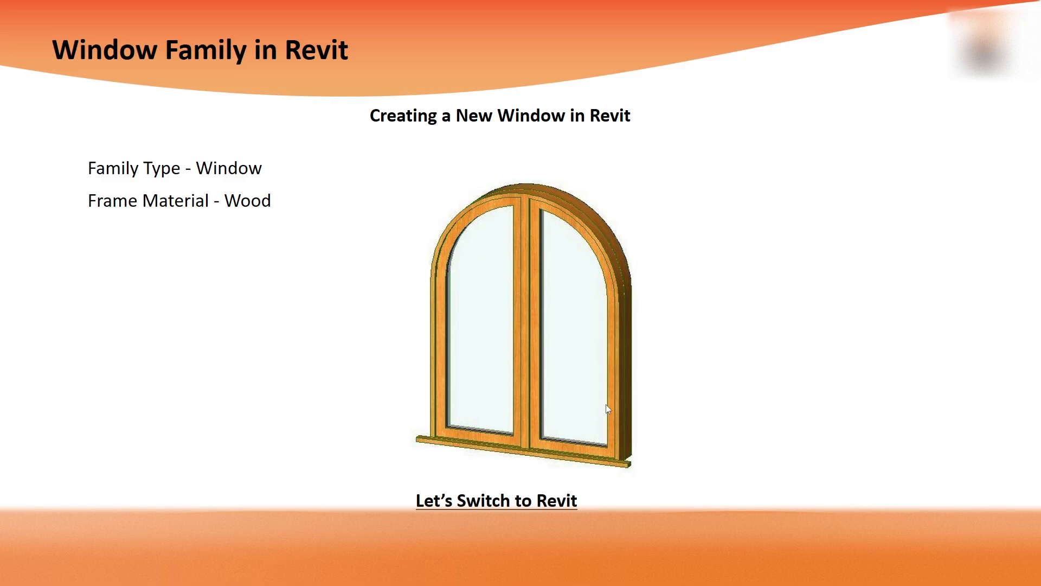
key("alt+Tab")
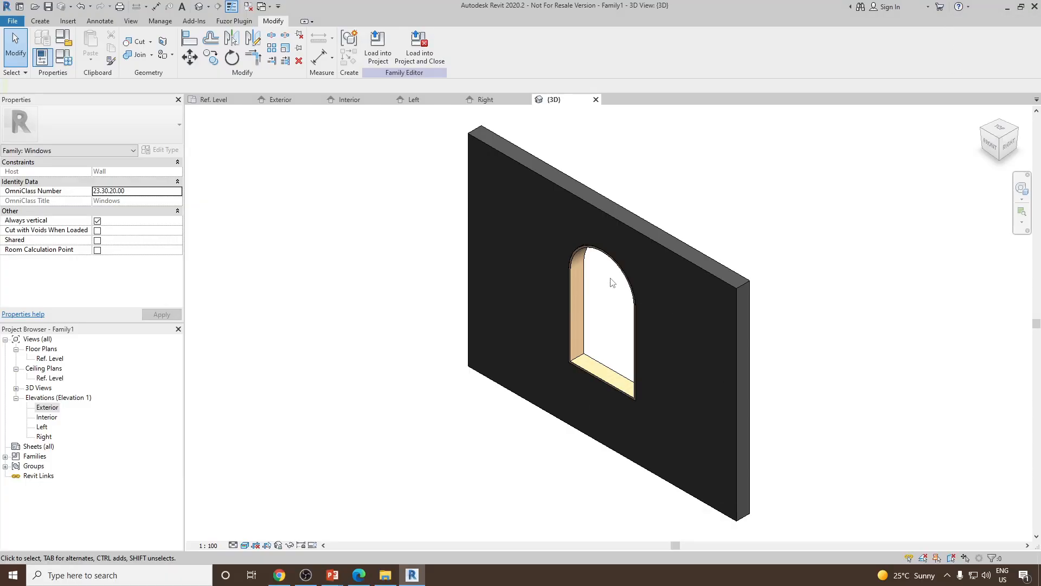
scroll(610, 278, "up", 3)
scroll(566, 264, "up", 5)
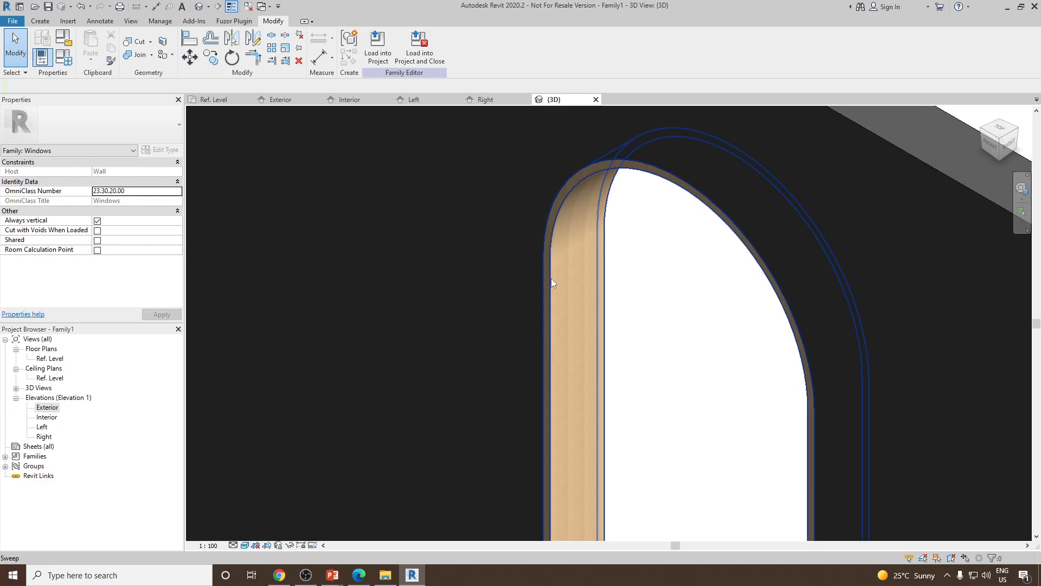
scroll(568, 281, "down", 5)
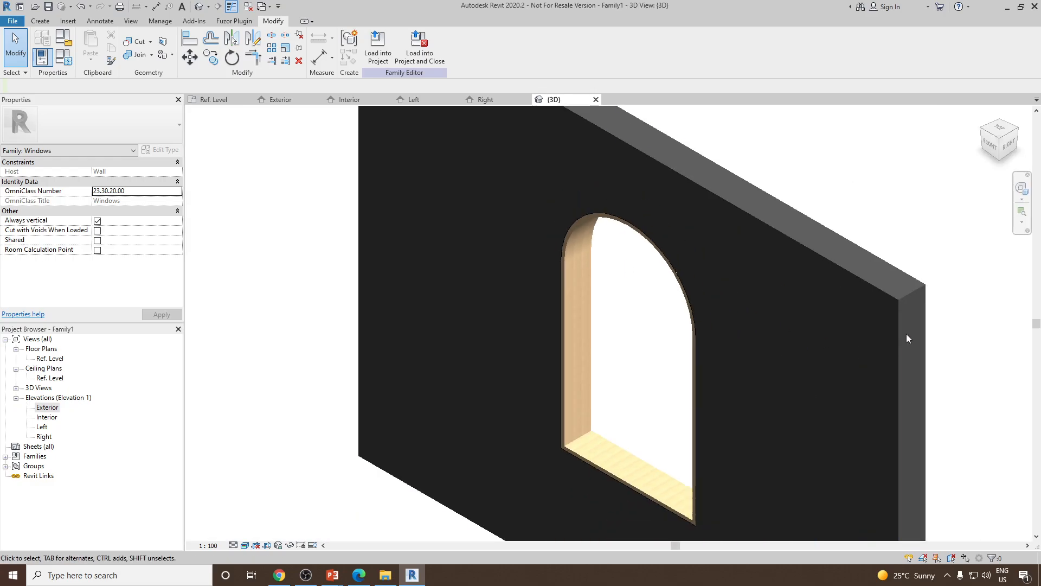
Set a new work plane by picking the wall face at the window opening
left_click(35, 23)
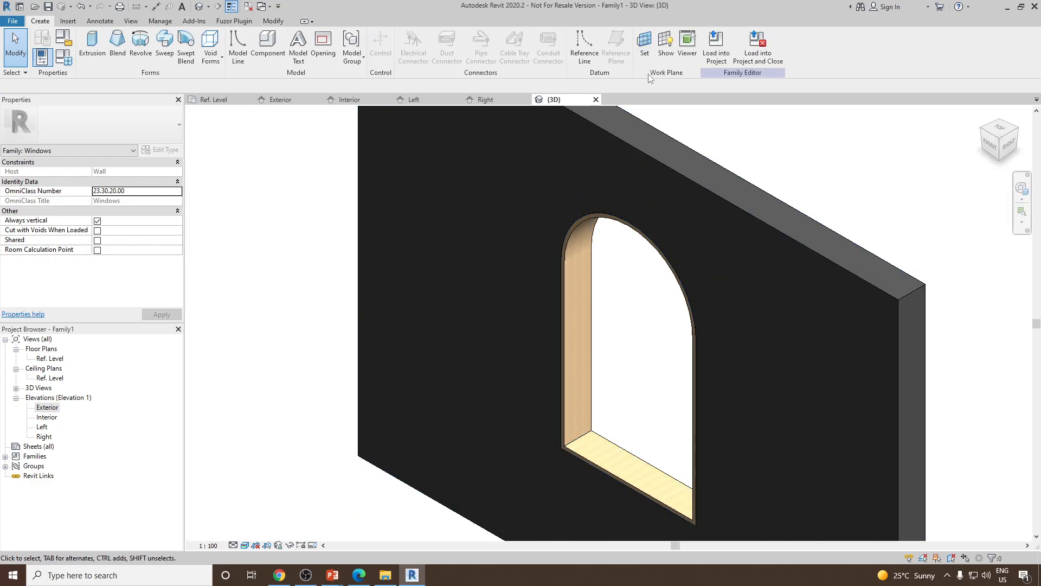
left_click(644, 42)
left_click(491, 351)
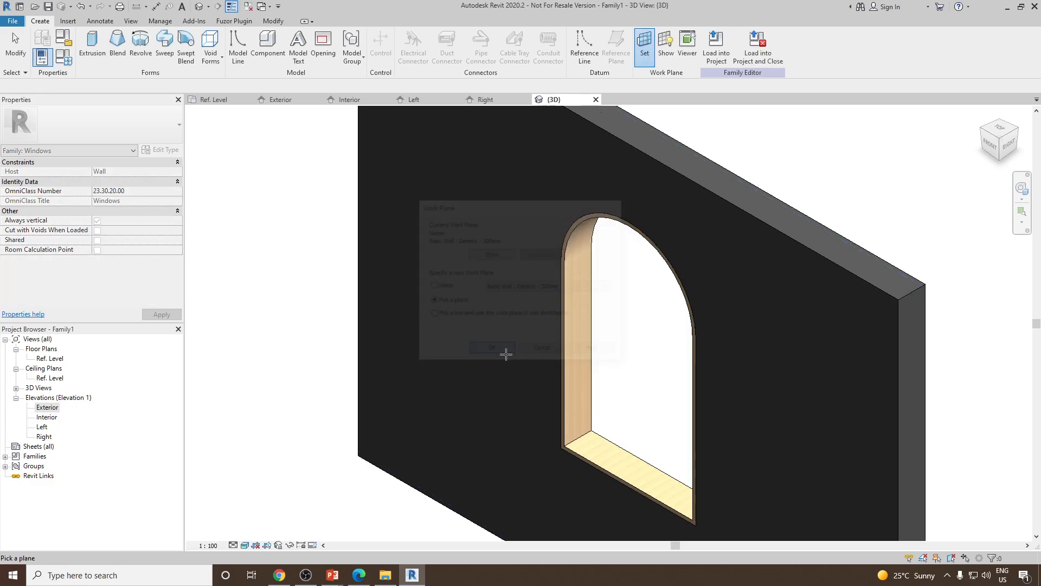
scroll(564, 437, "up", 4)
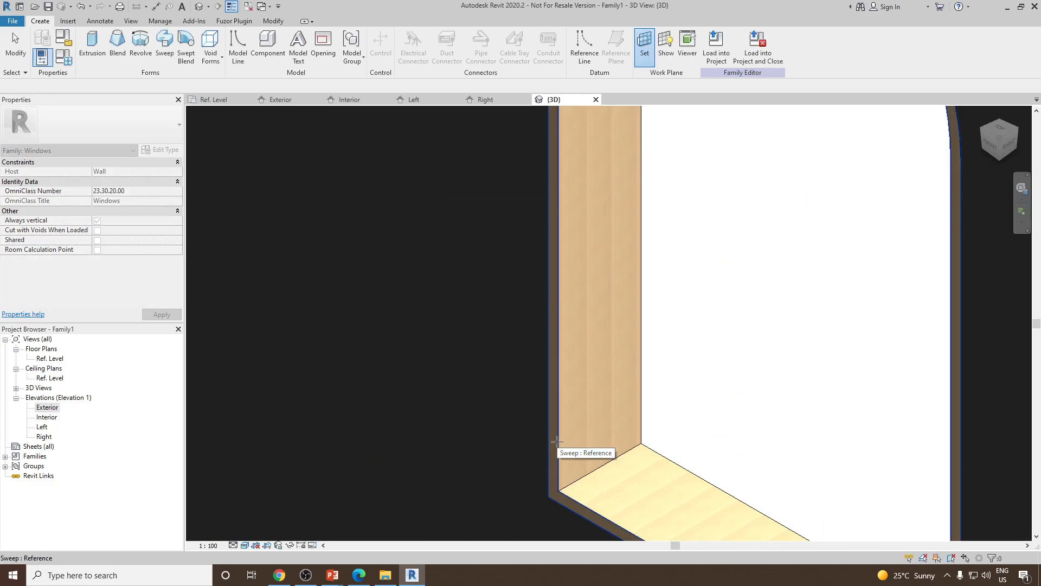
scroll(574, 412, "down", 3)
middle_click_drag(597, 413, 636, 385, "shift")
scroll(572, 475, "up", 3)
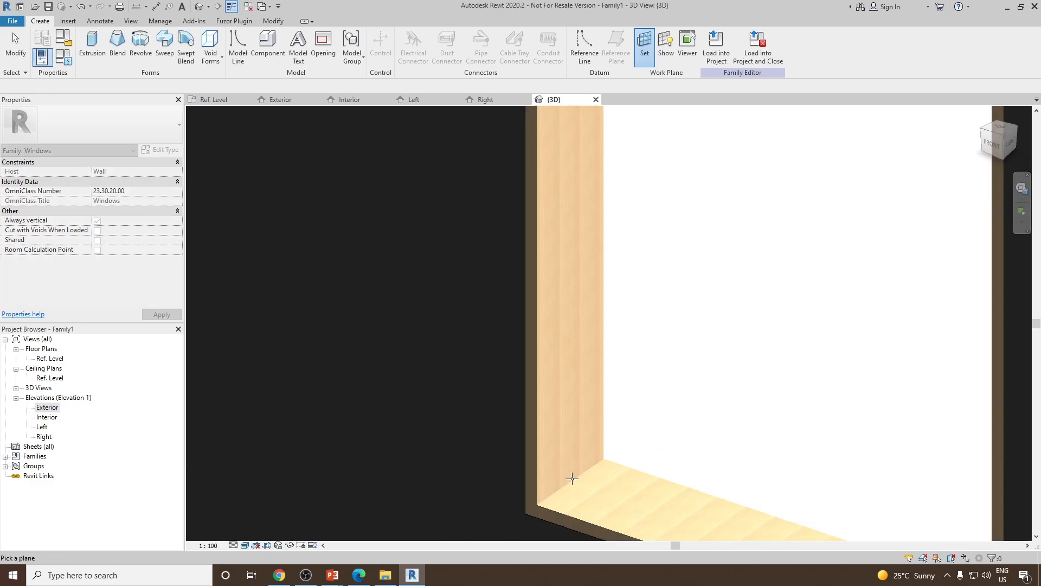
middle_click_drag(570, 479, 590, 415)
scroll(836, 434, "down", 5)
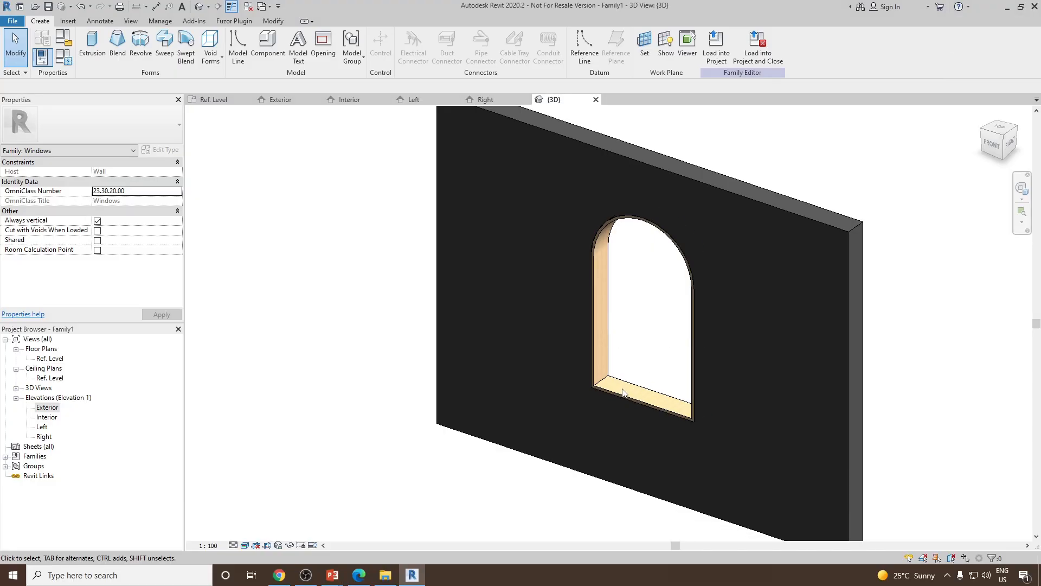
middle_click_drag(623, 393, 628, 314, "shift")
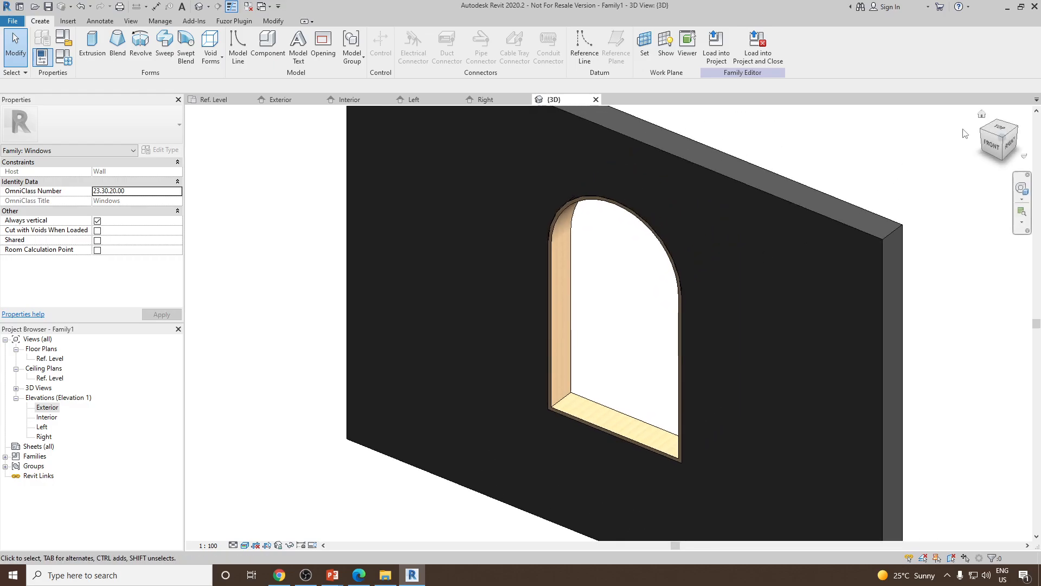
Start a solid extrusion in the front view and draw a vertical centre line from the arch's top midpoint to the sill's midpoint
left_click(982, 115)
scroll(613, 337, "up", 2)
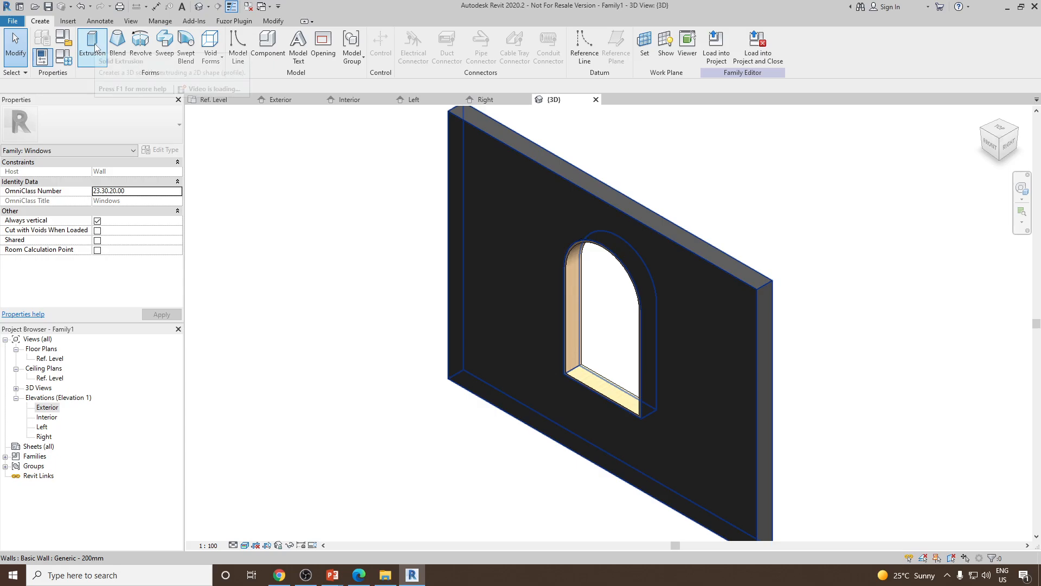
left_click(96, 48)
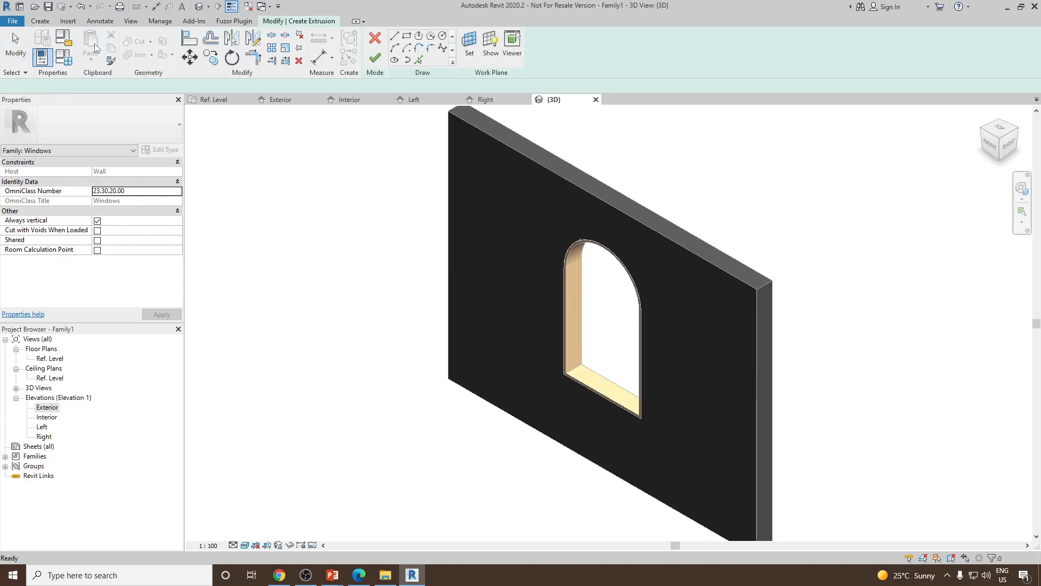
left_click(999, 146)
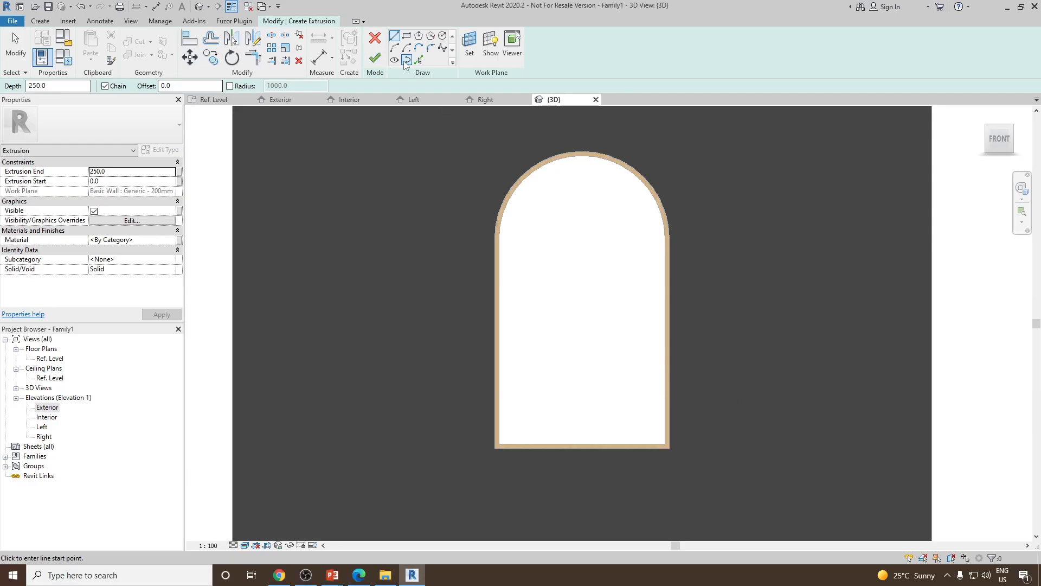
left_click(583, 156)
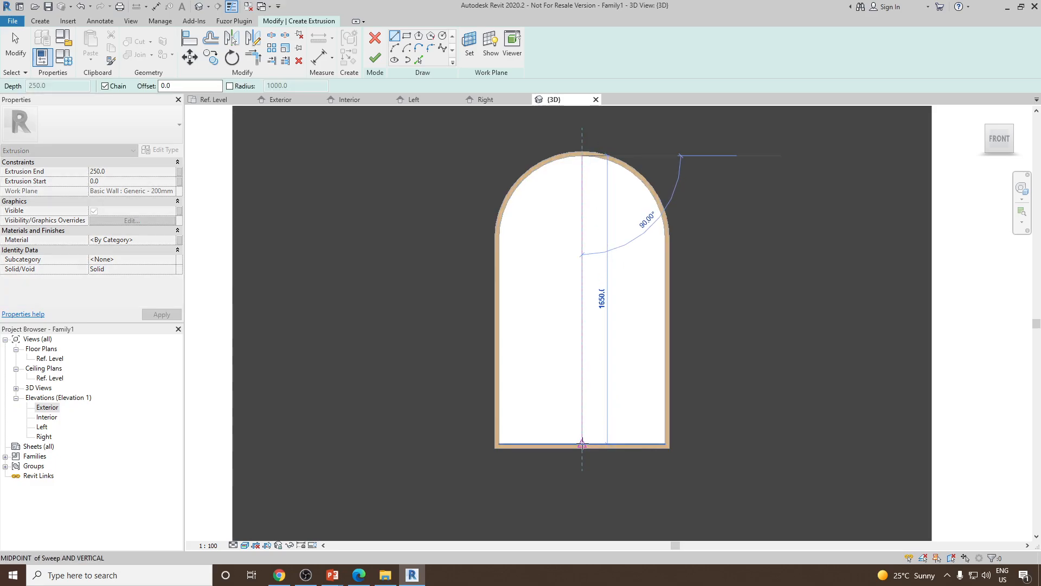
left_click(583, 443)
right_click(613, 269)
left_click(629, 276)
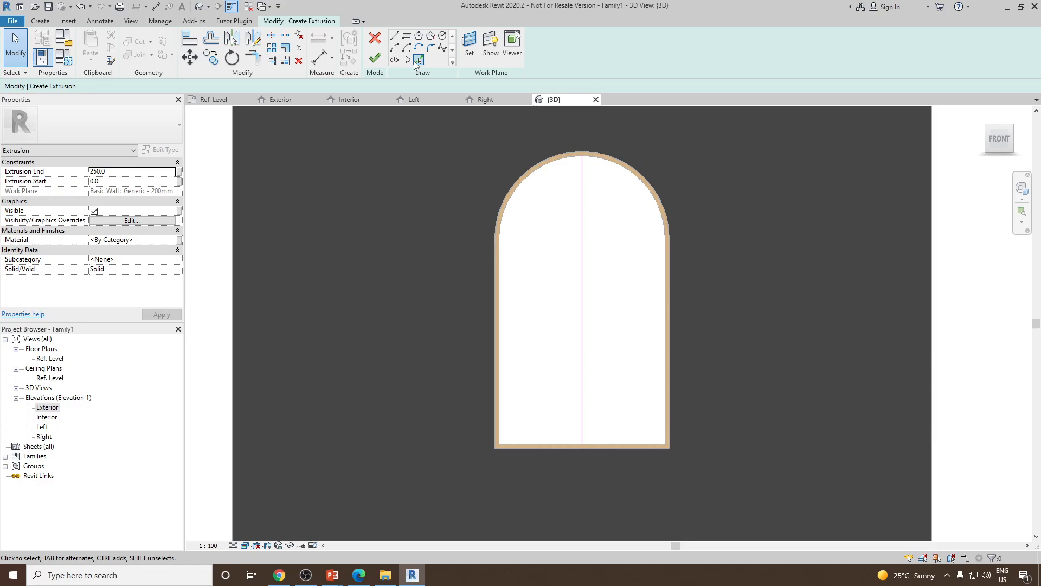
Pick the opening's edges to add the arched outline to the extrusion sketch
left_click(418, 59)
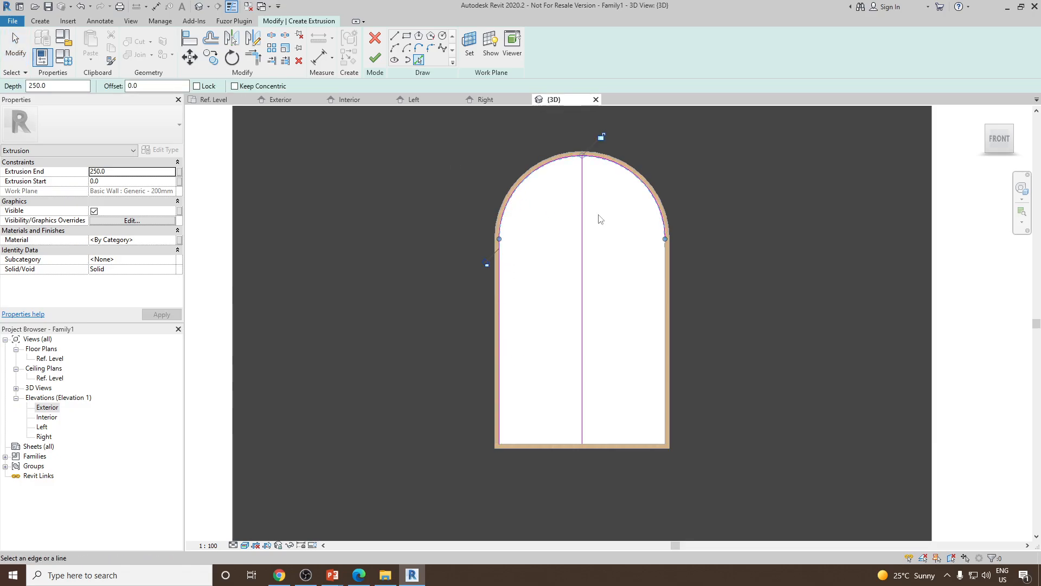
left_click(663, 352)
key("Escape")
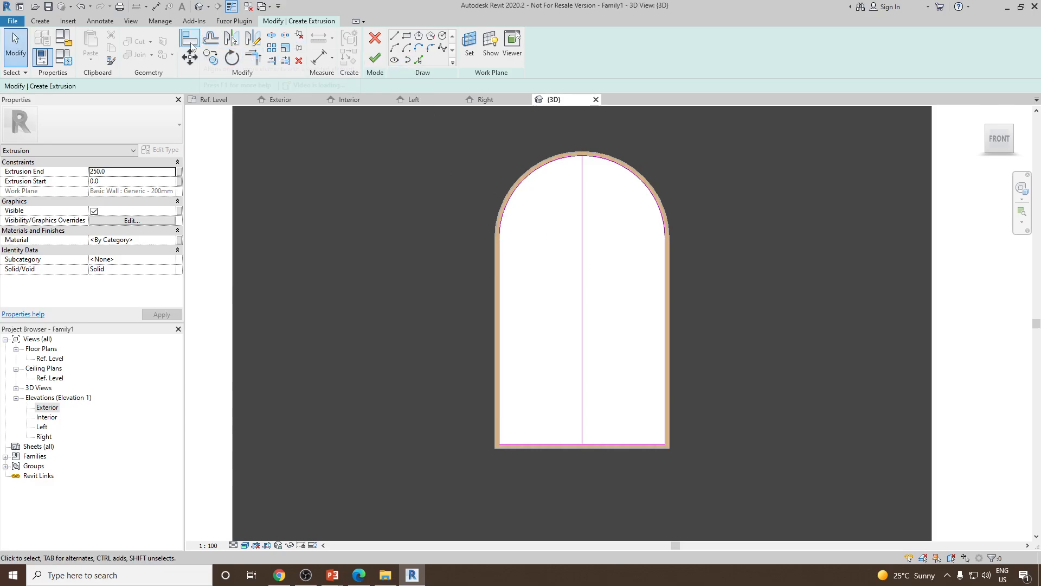
Offset the sketch's arch, jambs, sill and centre line inward by 25 mm
left_click(211, 38)
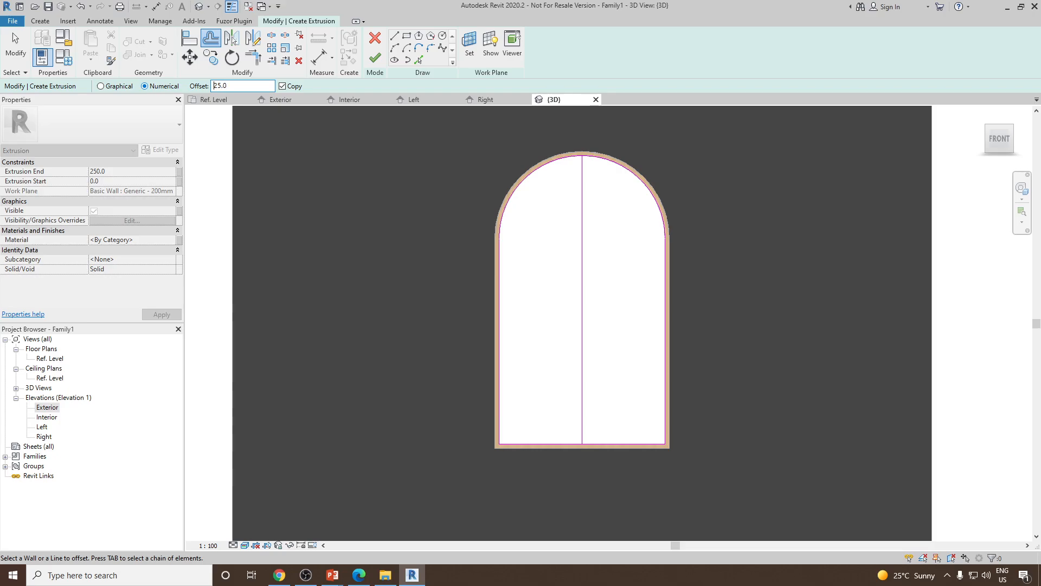
left_click(514, 197)
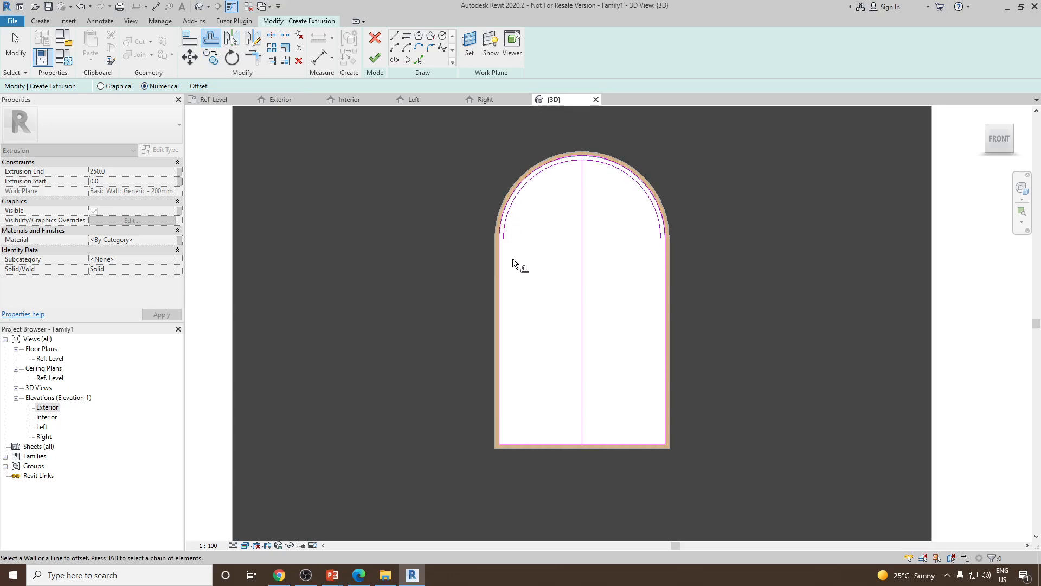
left_click(501, 317)
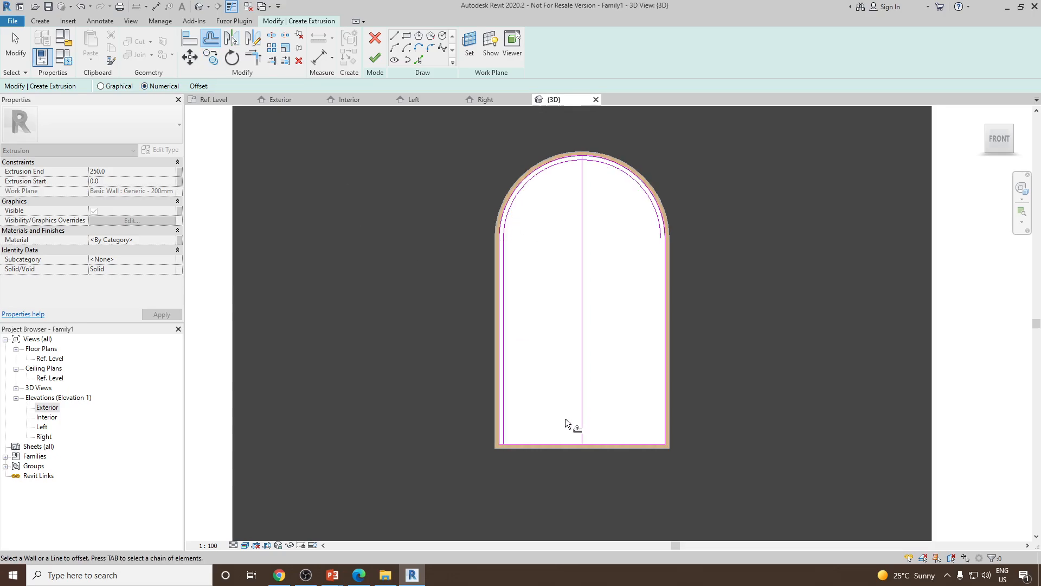
left_click(548, 442)
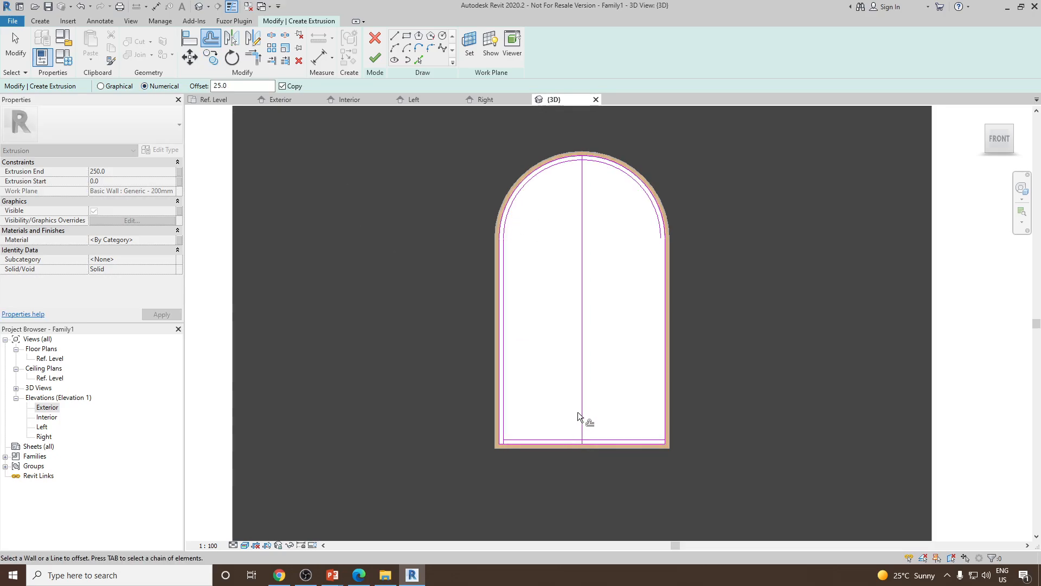
left_click(662, 398)
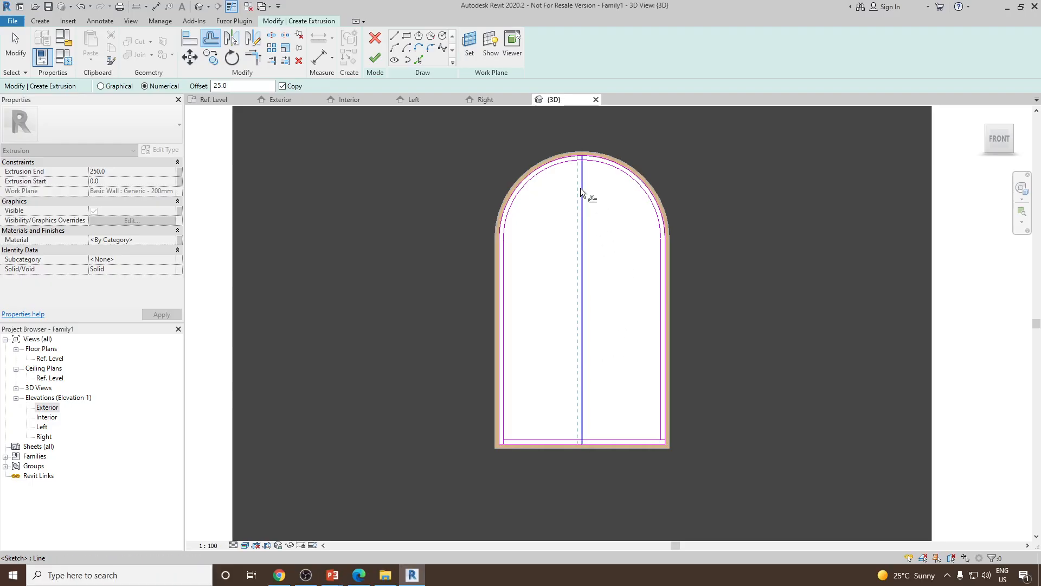
left_click(580, 188)
left_click(587, 195)
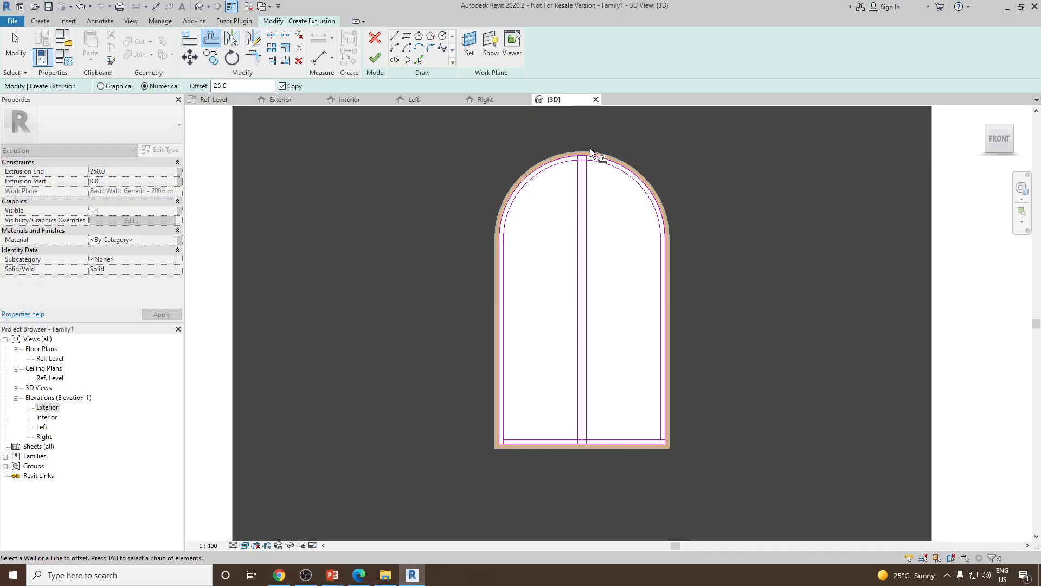
Undo the last three offsets
scroll(590, 148, "up", 2)
scroll(571, 152, "down", 3)
scroll(554, 371, "up", 3)
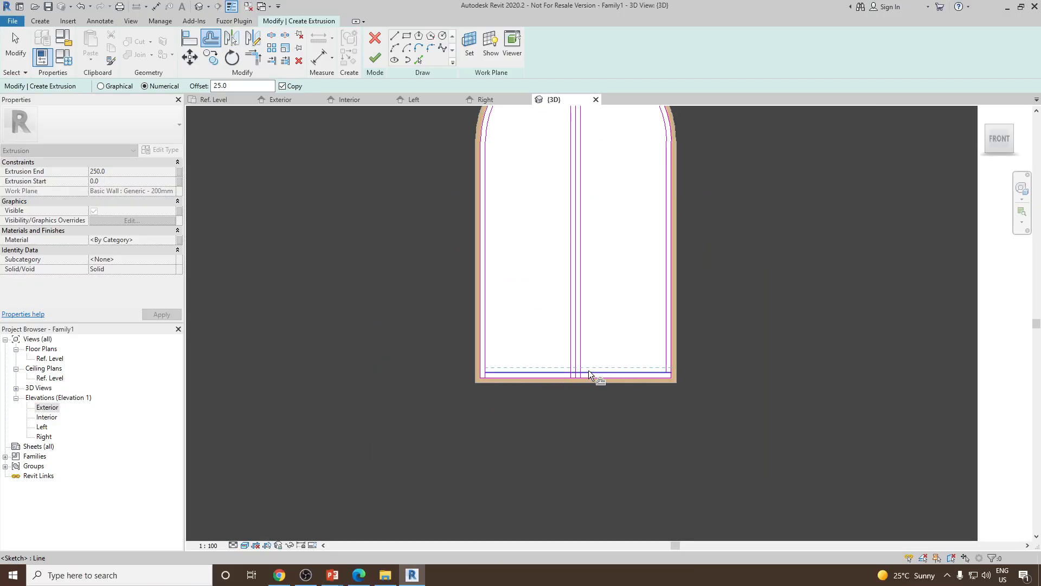
middle_click_drag(588, 336, 591, 389)
scroll(584, 335, "down", 2)
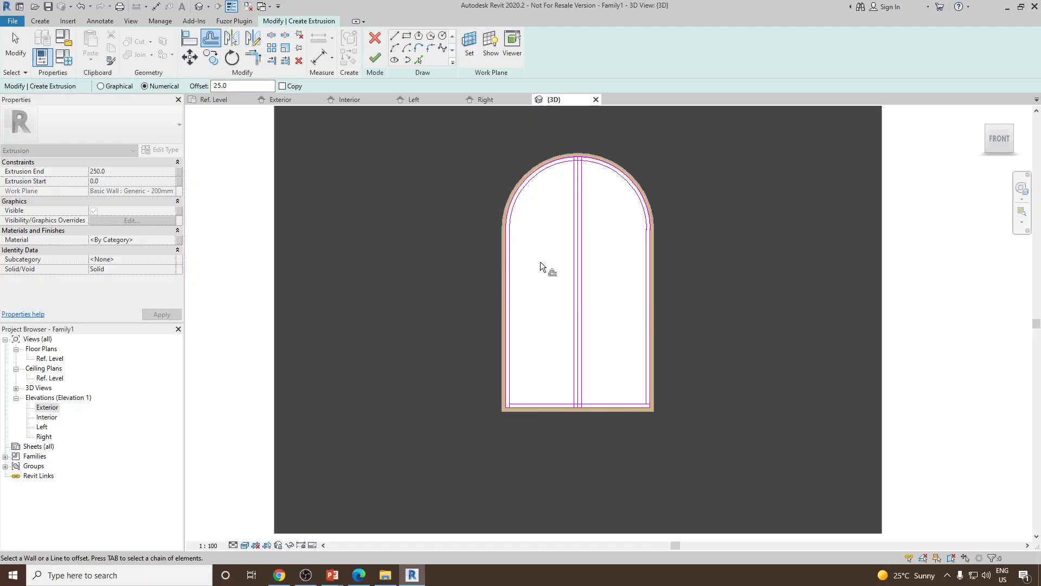
key("ctrl+z")
key("ctrl+z")
key("ctrl+z")
key("ctrl+z")
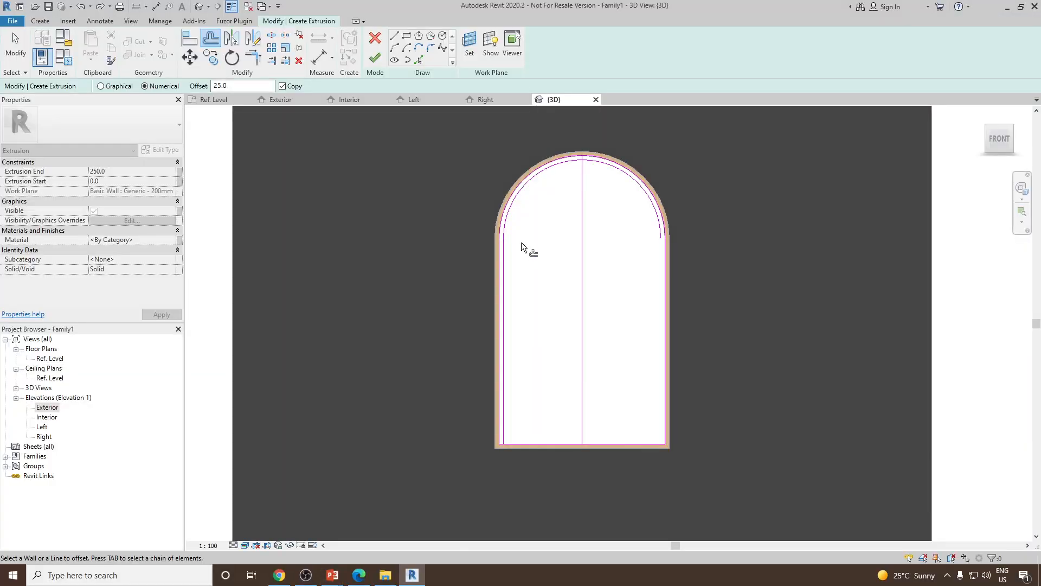
key("alt+Tab")
key("alt+Tab")
key("alt+Tab")
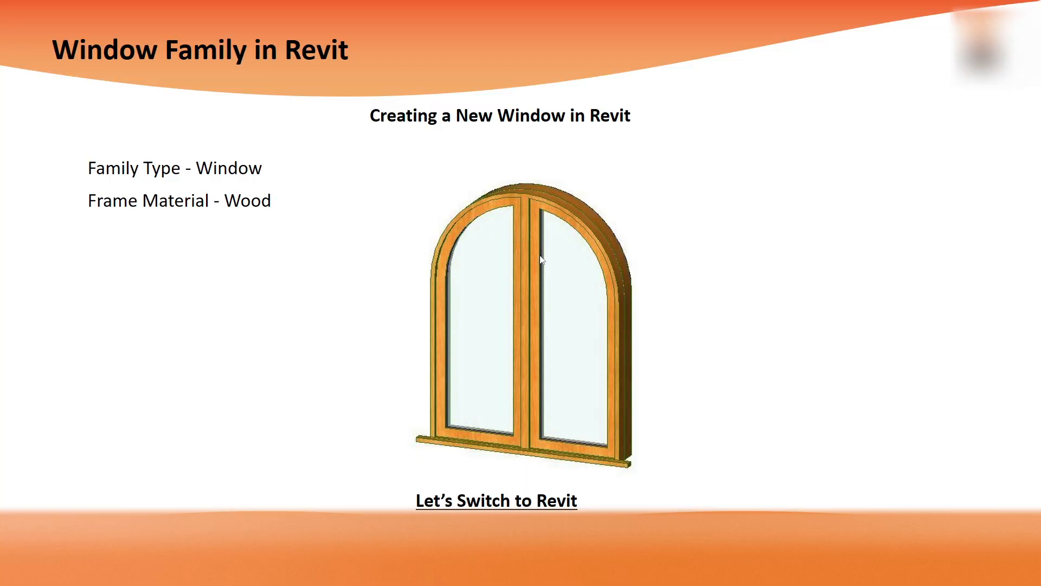
key("alt+Tab")
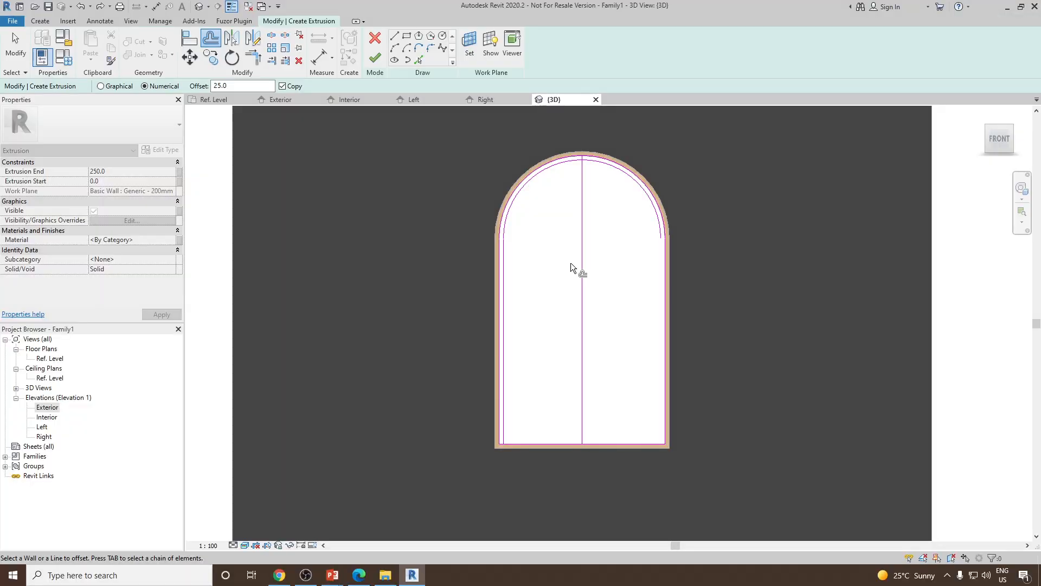
right_click(551, 237)
left_click(558, 246)
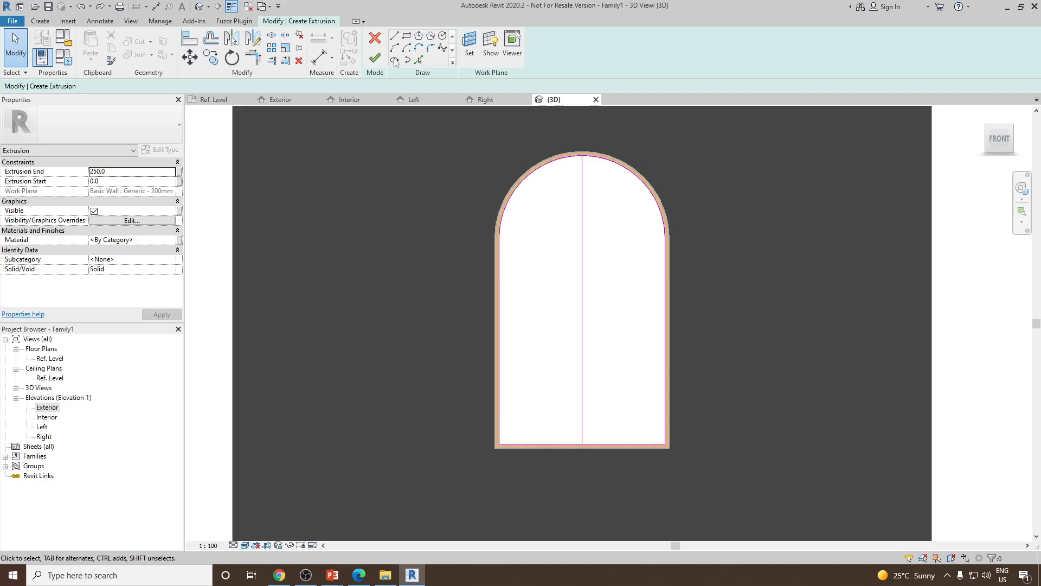
Offset the arch, both jambs and the sill of the sketch inward by 50 mm
left_click(210, 41)
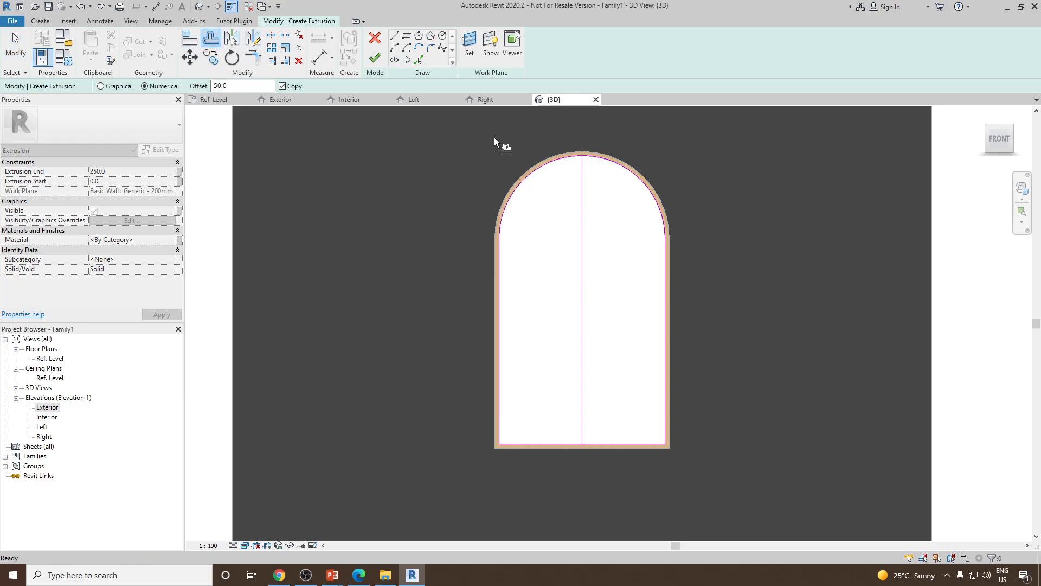
left_click(536, 172)
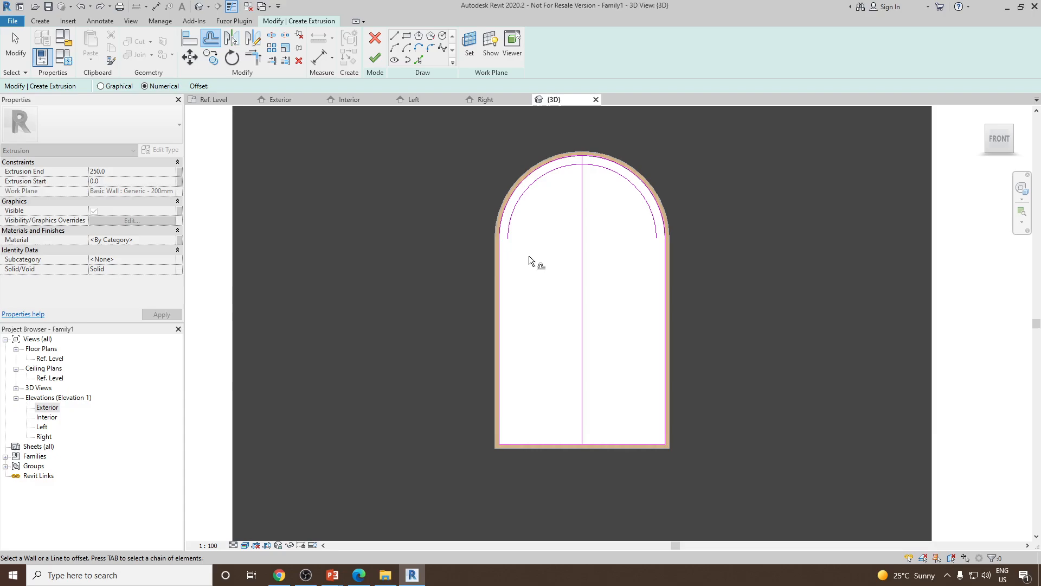
left_click(504, 289)
left_click(661, 313)
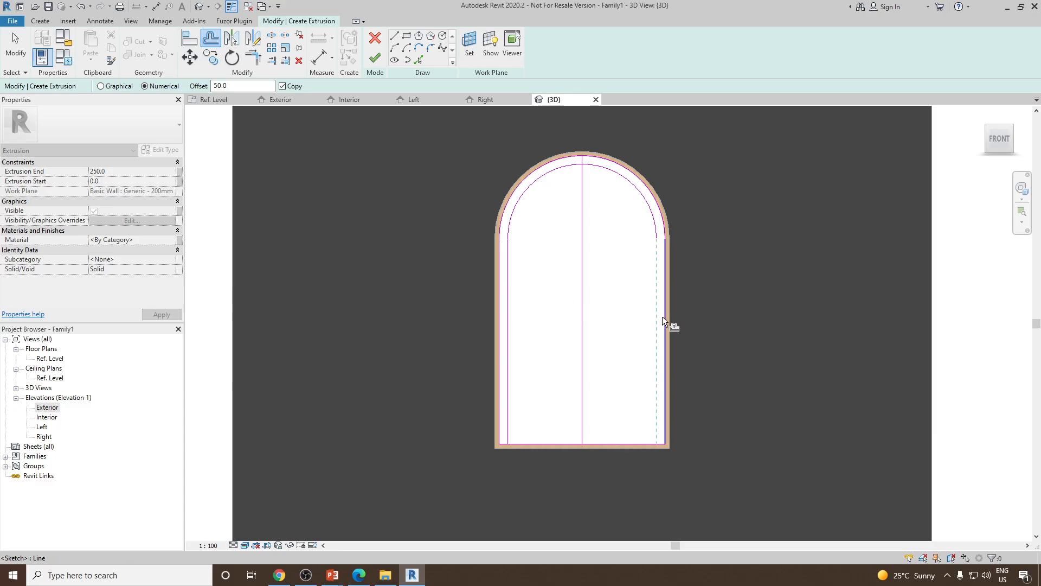
left_click(610, 438)
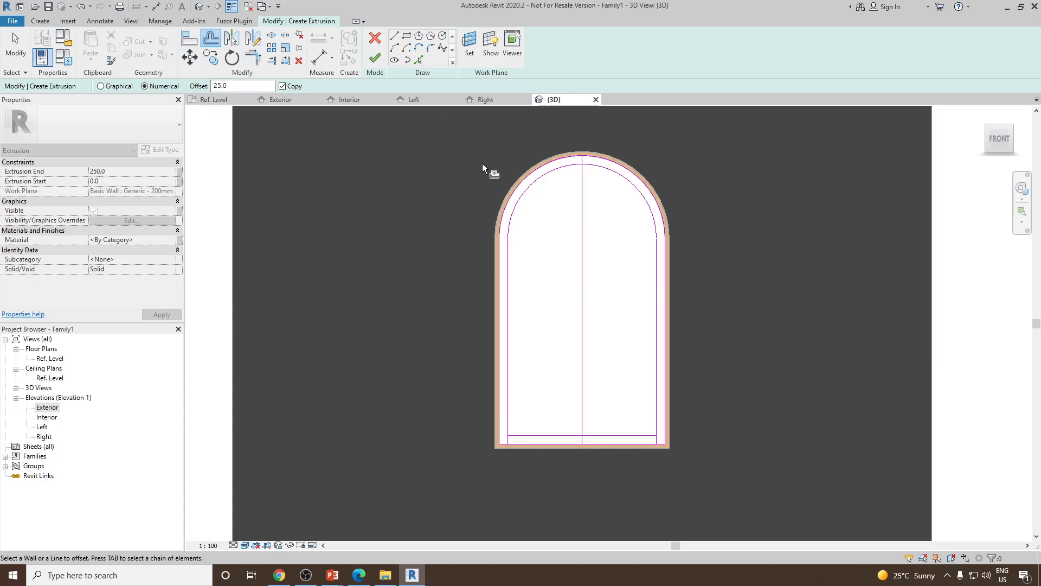
Offset the centre line 25 mm to each side and delete the original centre line
left_click(579, 224)
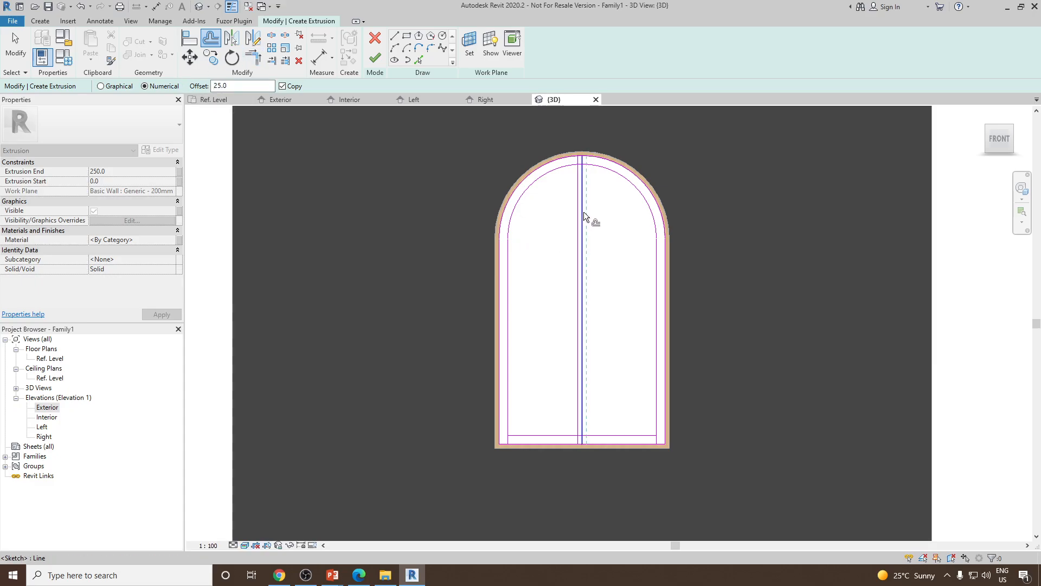
left_click(583, 212)
right_click(603, 207)
left_click(623, 217)
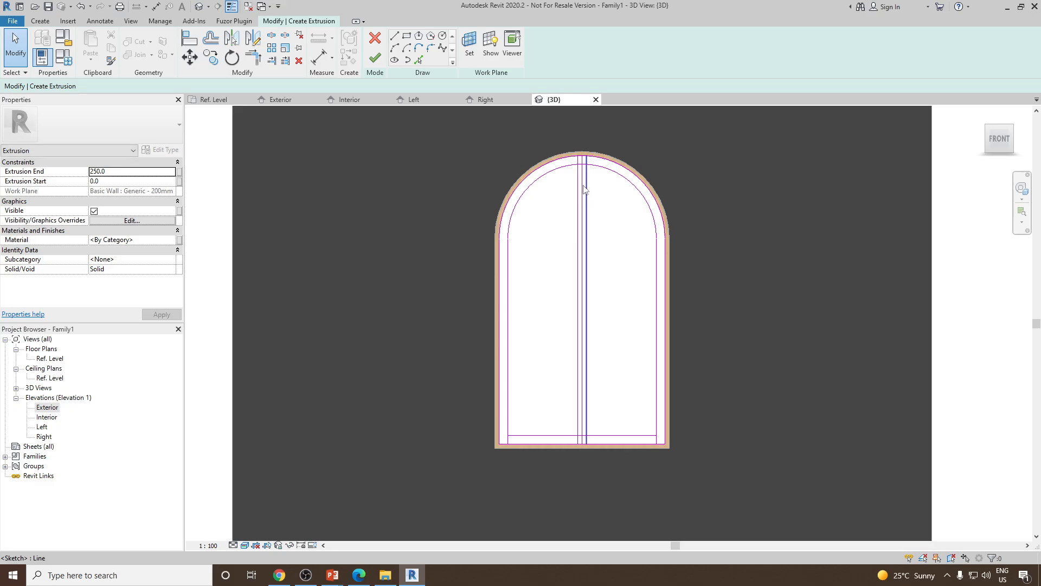
left_click(583, 185)
key("Delete")
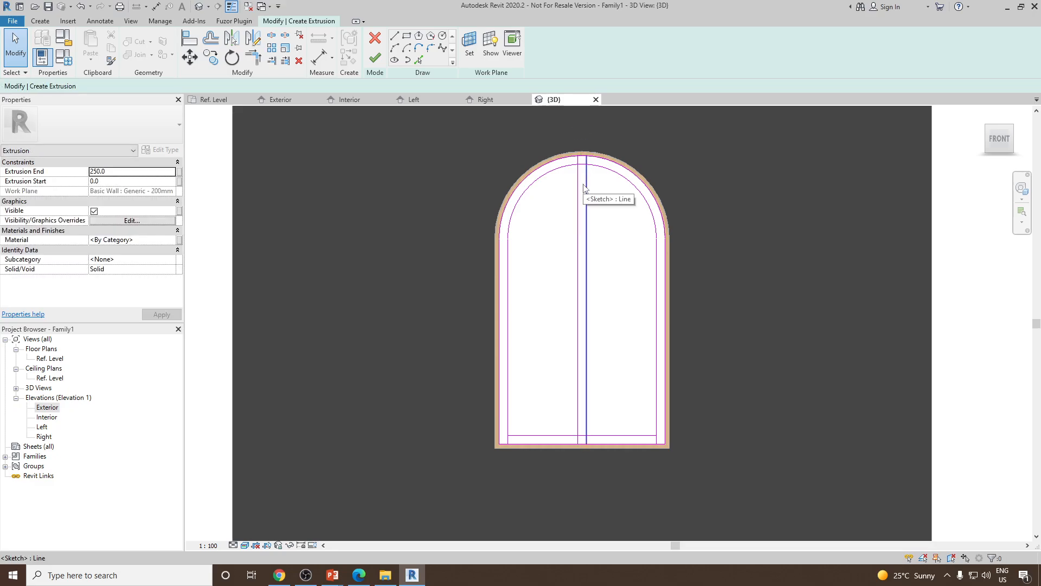
Split the mullion offset lines where they meet the inner arch and the inner sill line
scroll(591, 174, "up", 2)
scroll(597, 169, "down", 4)
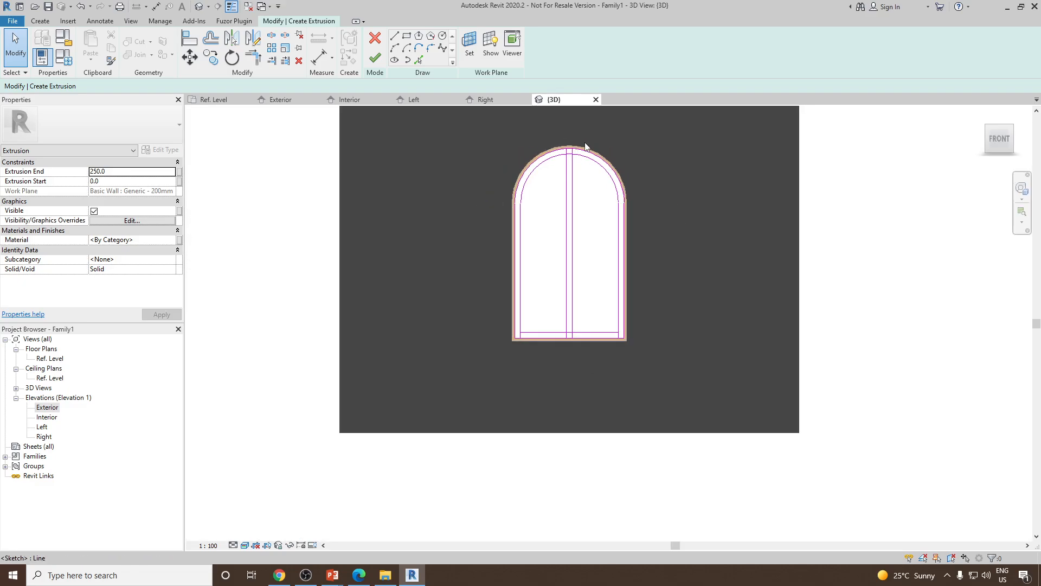
scroll(585, 147, "up", 3)
scroll(565, 162, "down", 4)
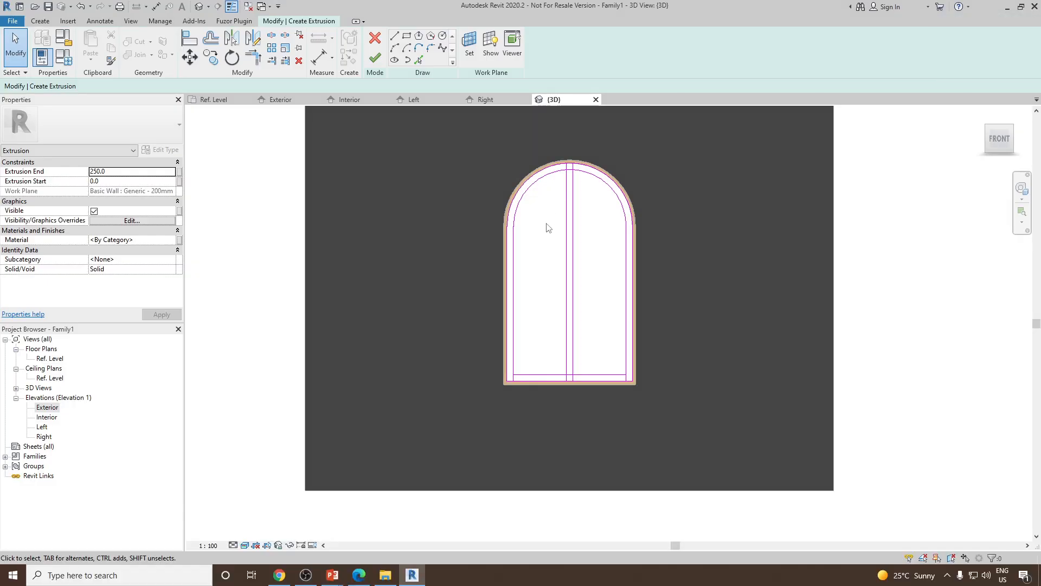
scroll(562, 217, "up", 3)
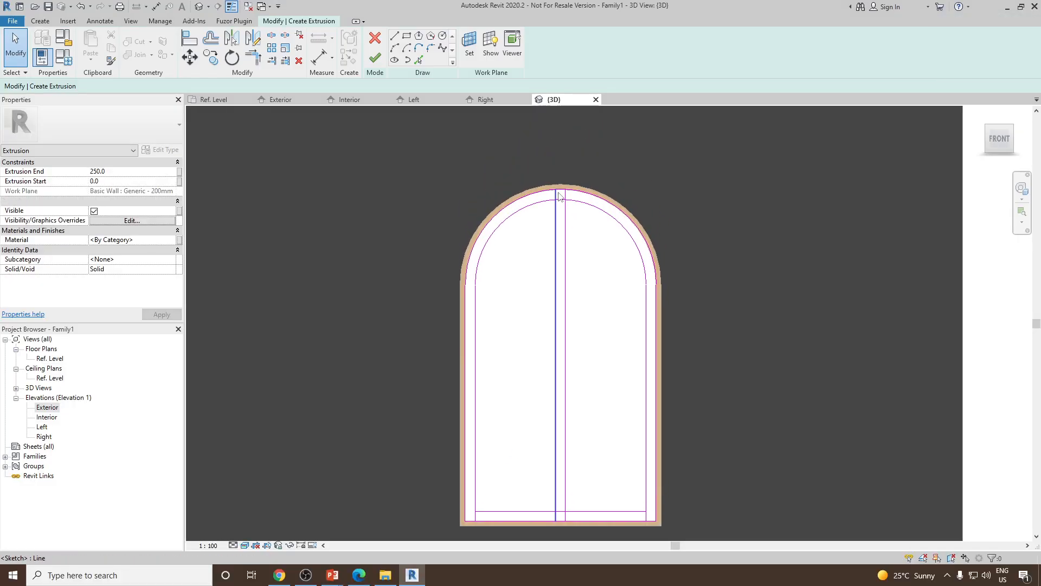
scroll(561, 201, "up", 4)
scroll(563, 208, "down", 3)
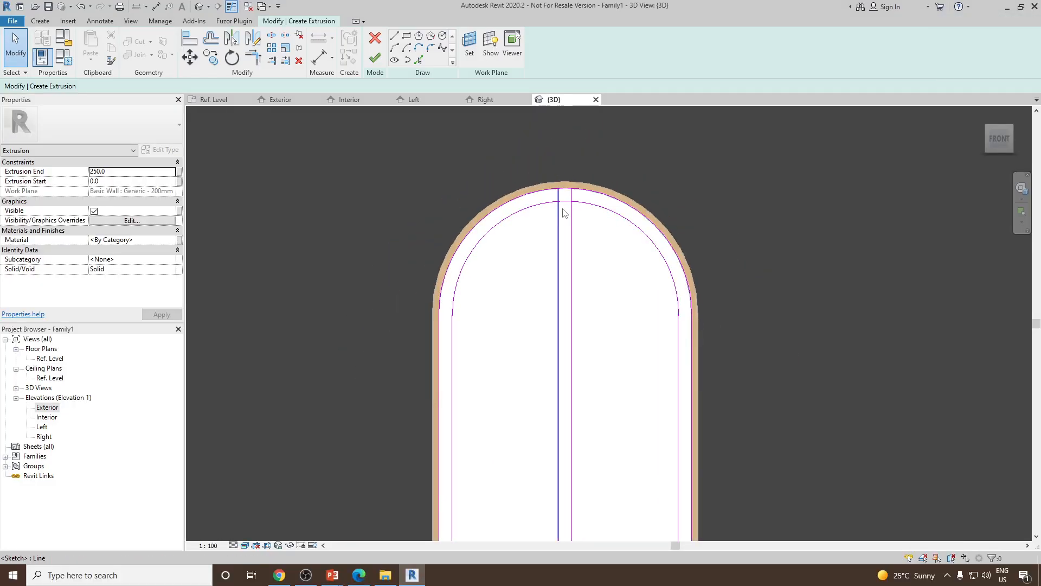
scroll(565, 213, "up", 1)
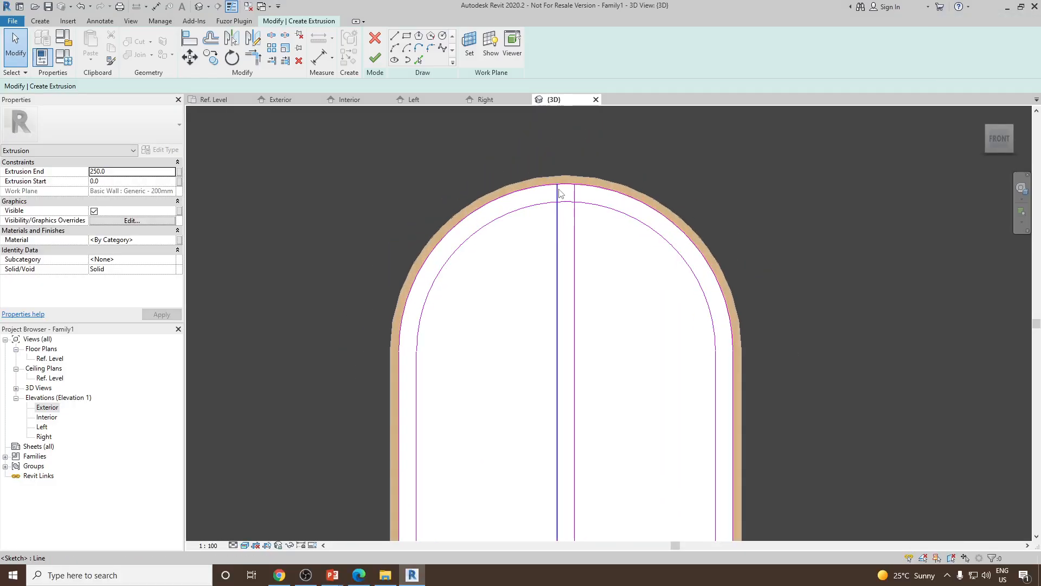
left_click(272, 36)
scroll(567, 200, "up", 2)
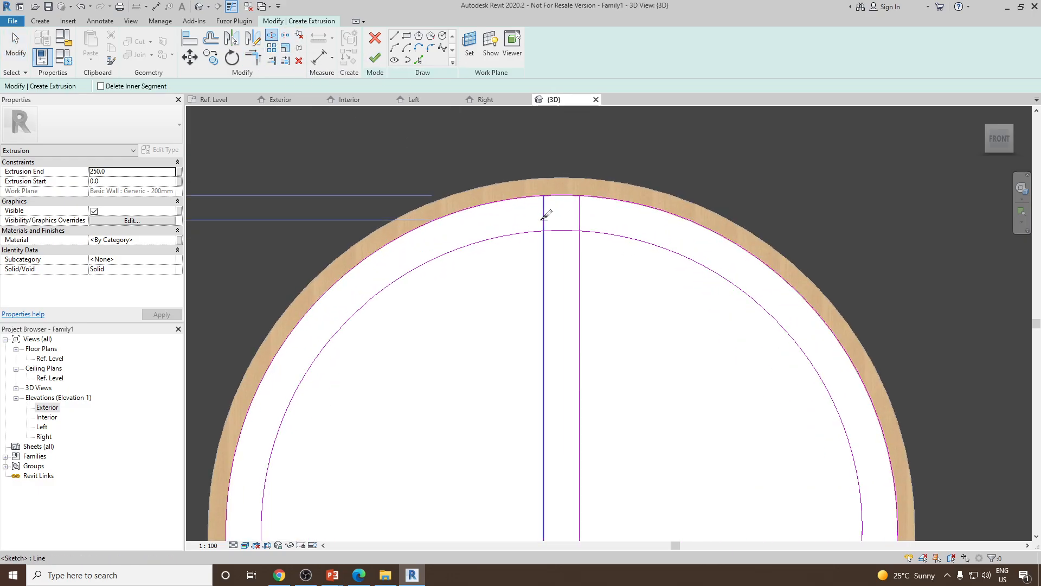
scroll(551, 216, "down", 2)
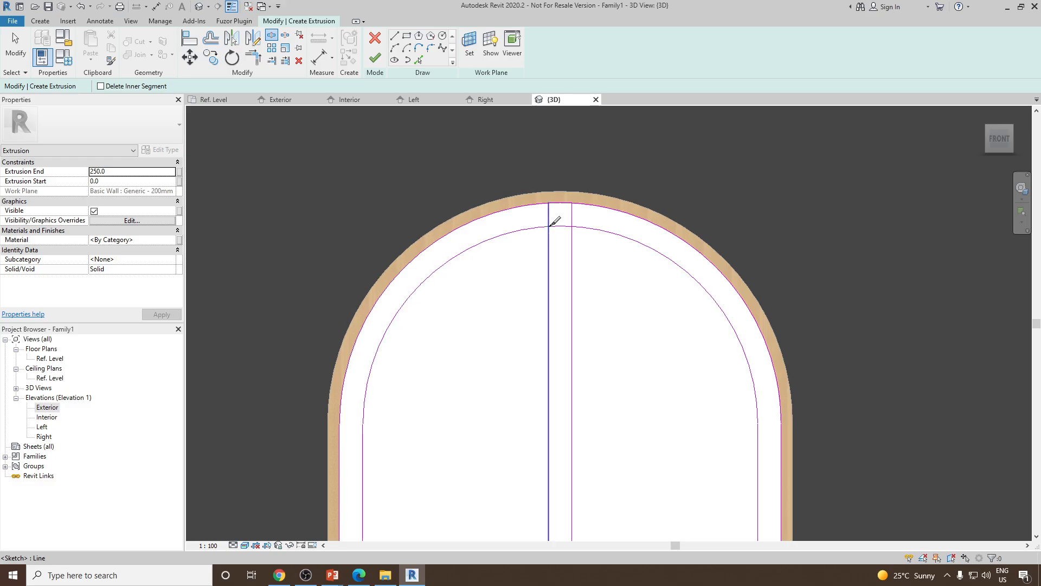
left_click(549, 226)
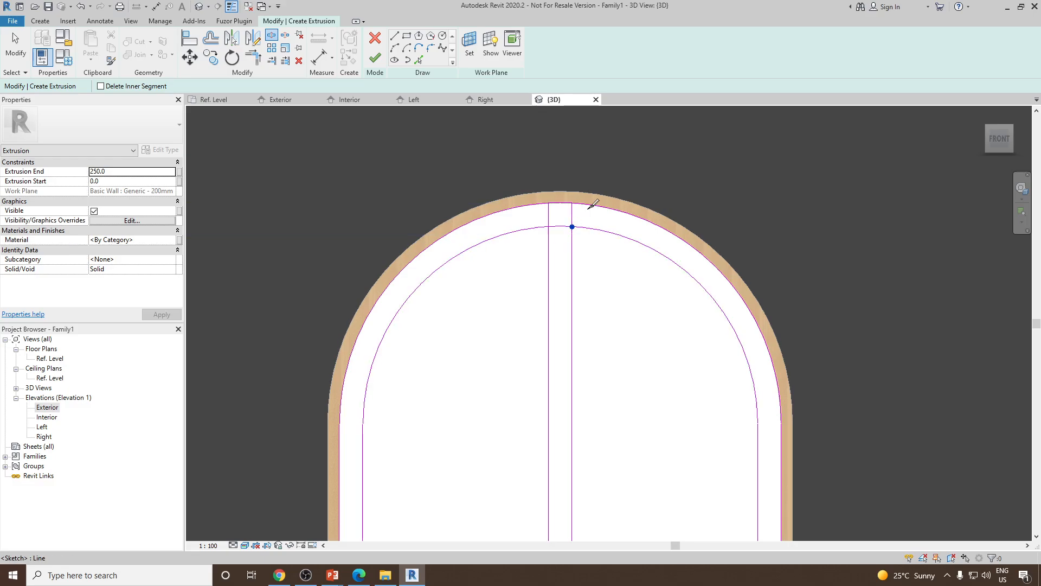
scroll(591, 205, "down", 2)
scroll(584, 437, "up", 3)
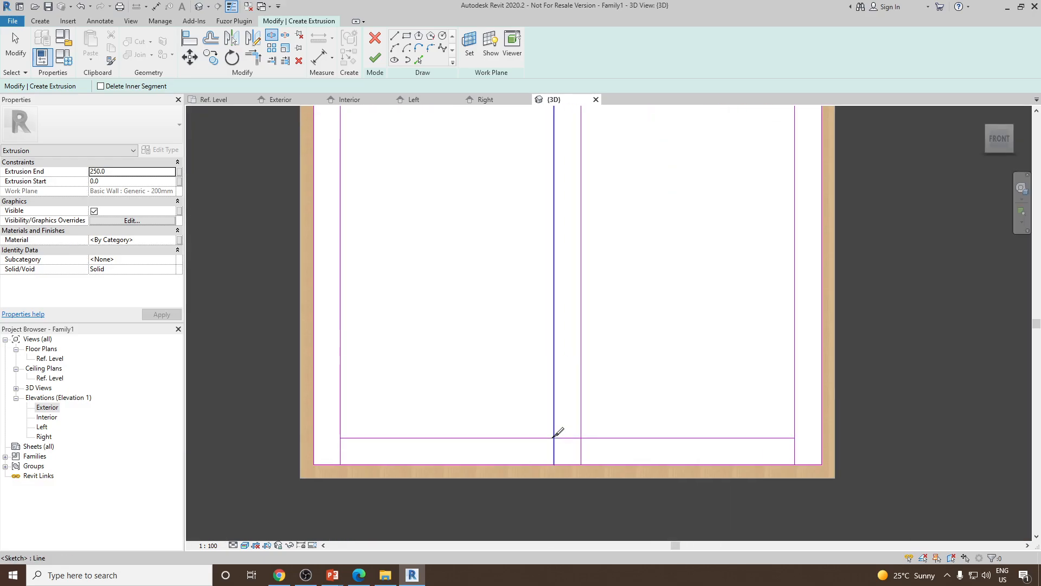
left_click(554, 437)
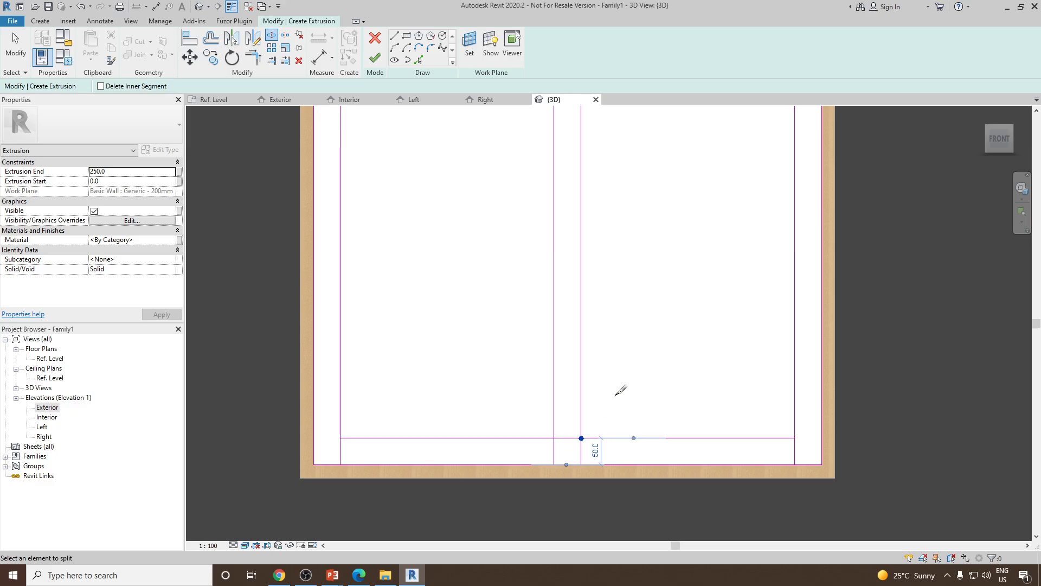
scroll(618, 379, "down", 3)
right_click(618, 313)
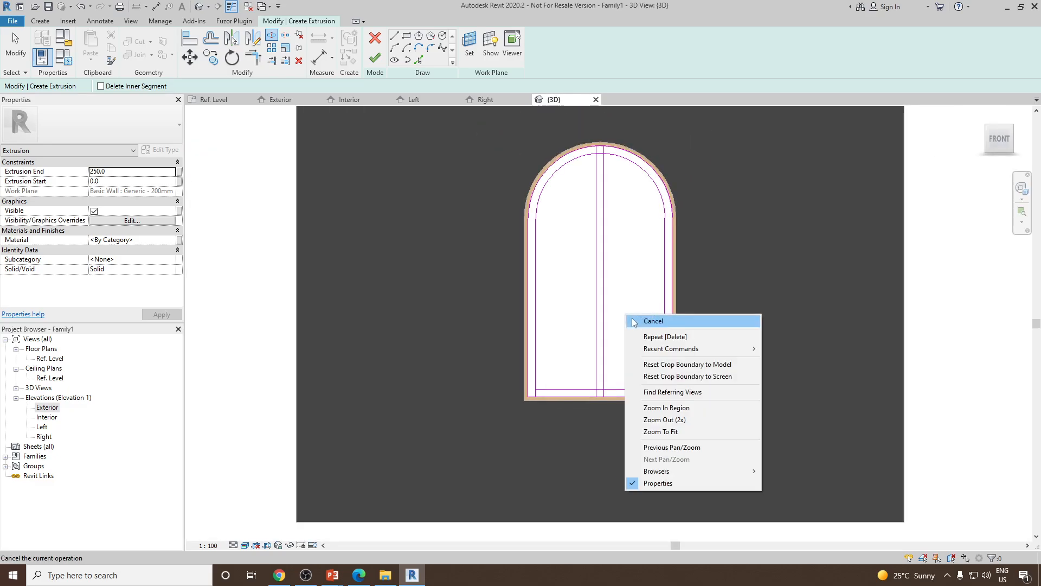
left_click(629, 318)
Trim the inner sill line to corners with the left inner jamb and the left mullion line
scroll(567, 395, "up", 3)
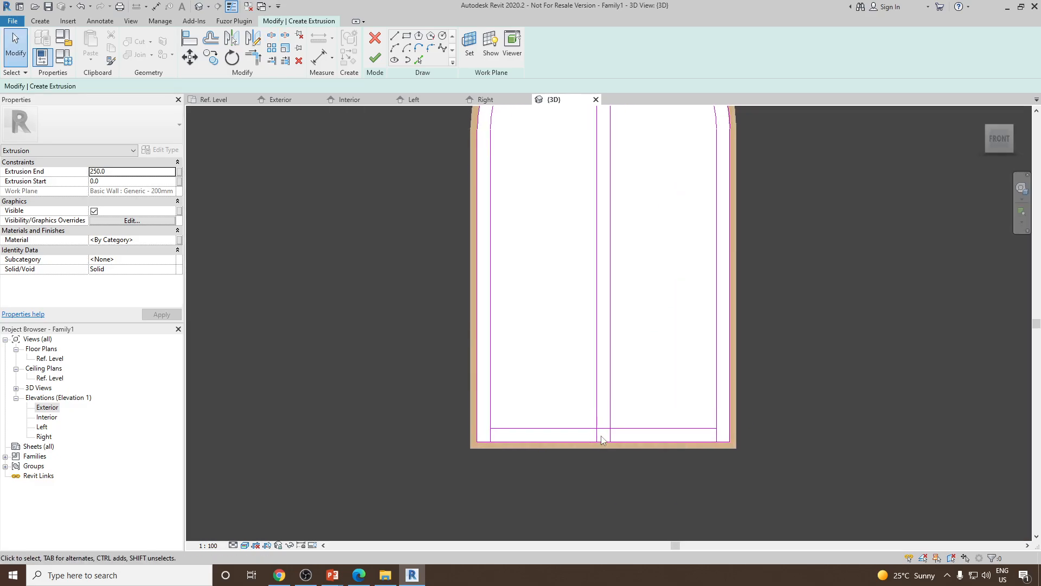
scroll(596, 404, "down", 1)
scroll(507, 406, "up", 1)
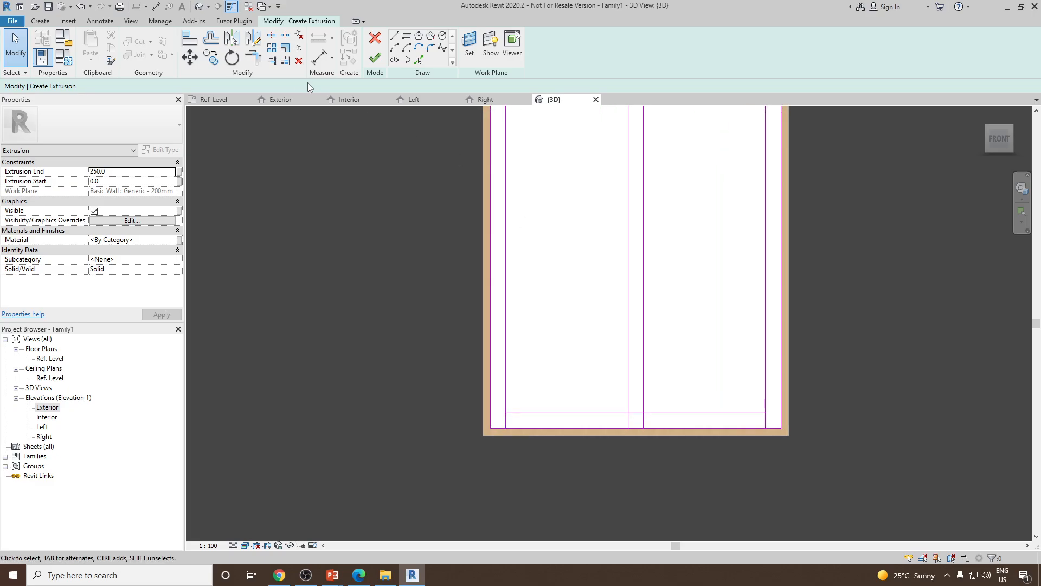
left_click(253, 57)
scroll(535, 352, "down", 1)
scroll(521, 385, "up", 3)
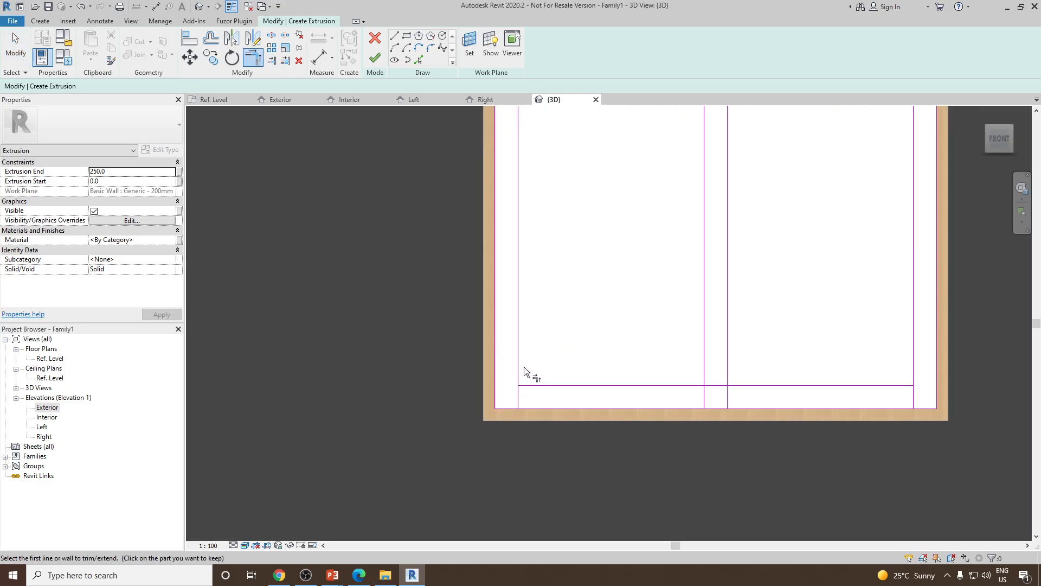
left_click(519, 361)
left_click(528, 384)
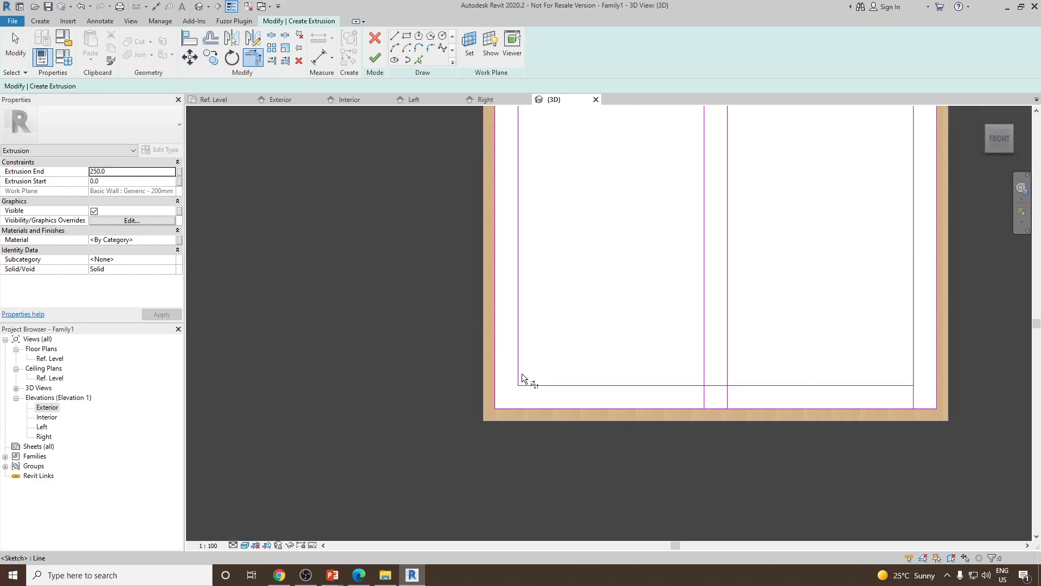
scroll(522, 373, "down", 3)
scroll(623, 374, "up", 2)
left_click(573, 376)
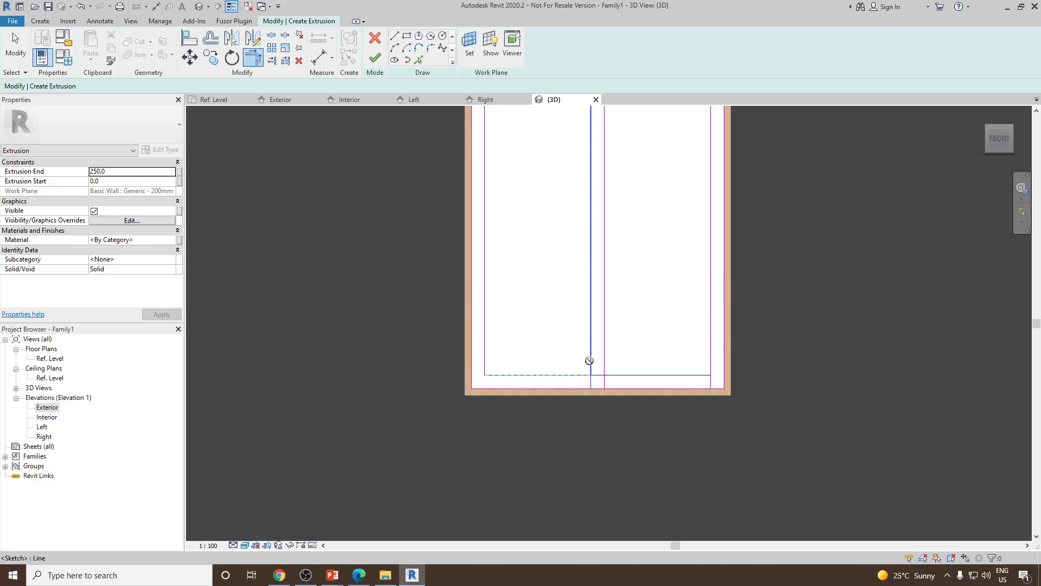
left_click(590, 358)
left_click(844, 550)
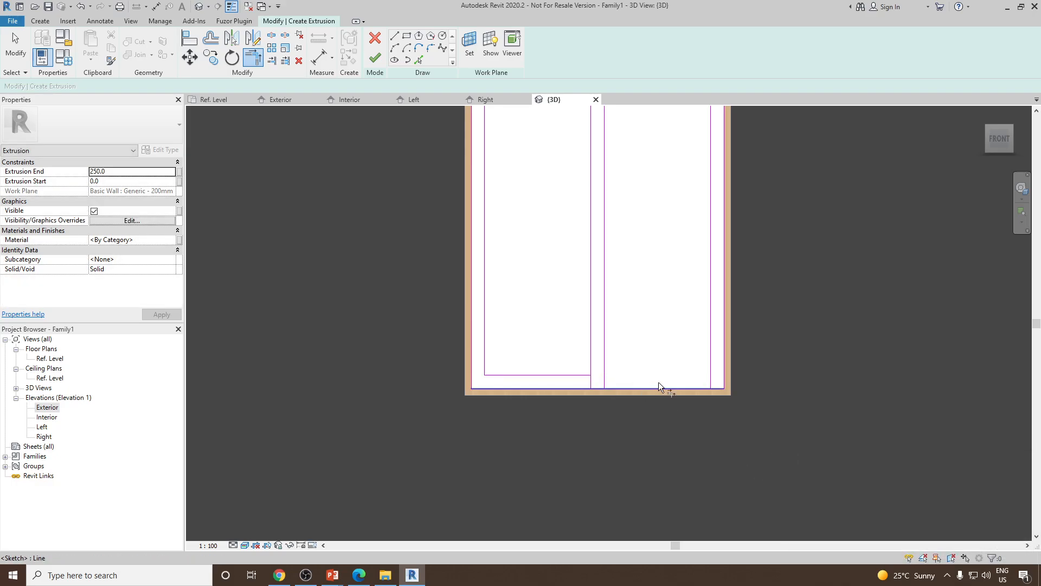
Split the inner sill line where it meets the right mullion line
key("s")
key("l")
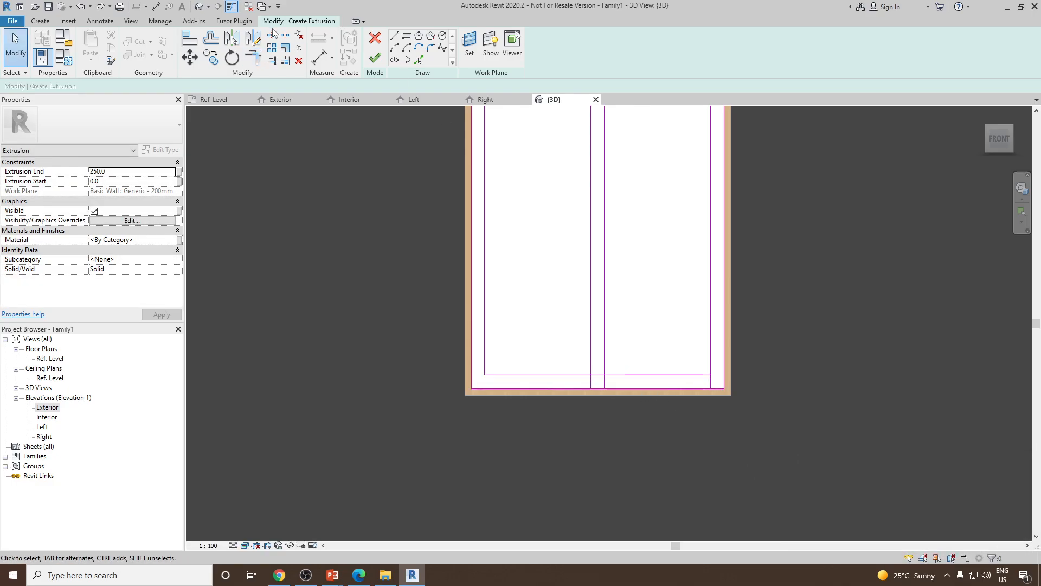
left_click(597, 374)
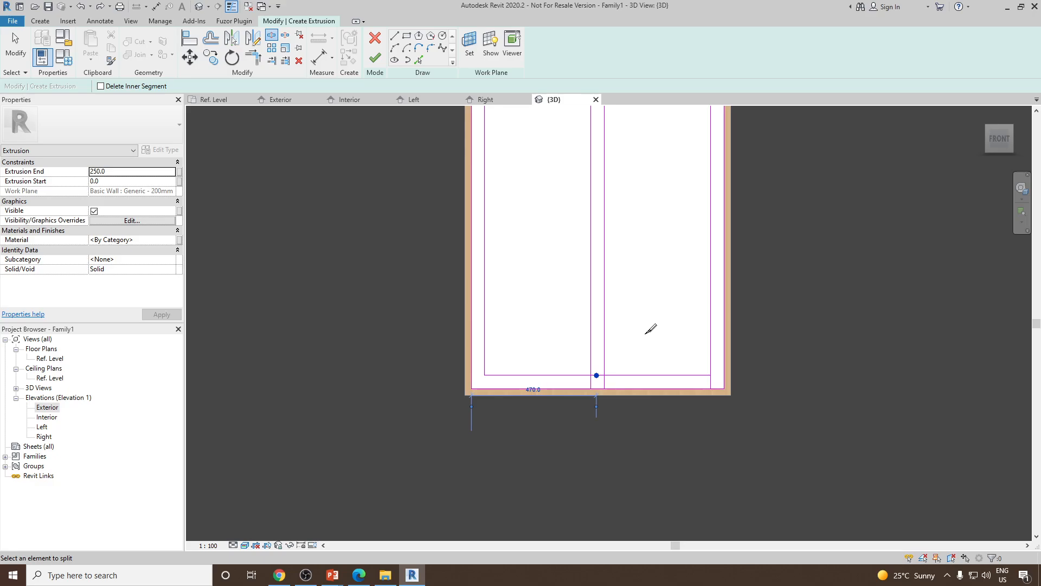
Trim the right part of the inner sill line to a corner with the right mullion line
key("t")
key("r")
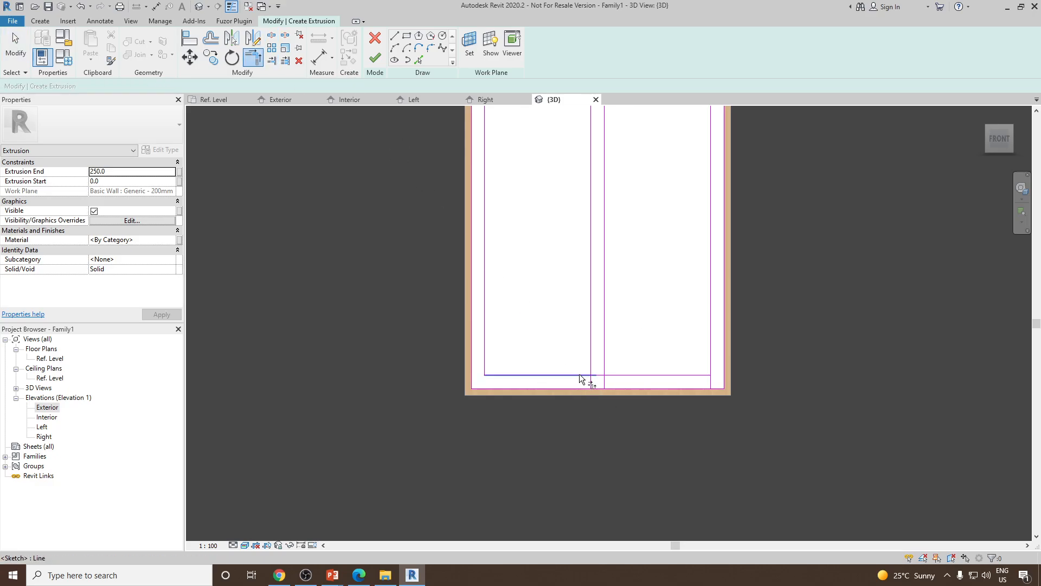
left_click(620, 375)
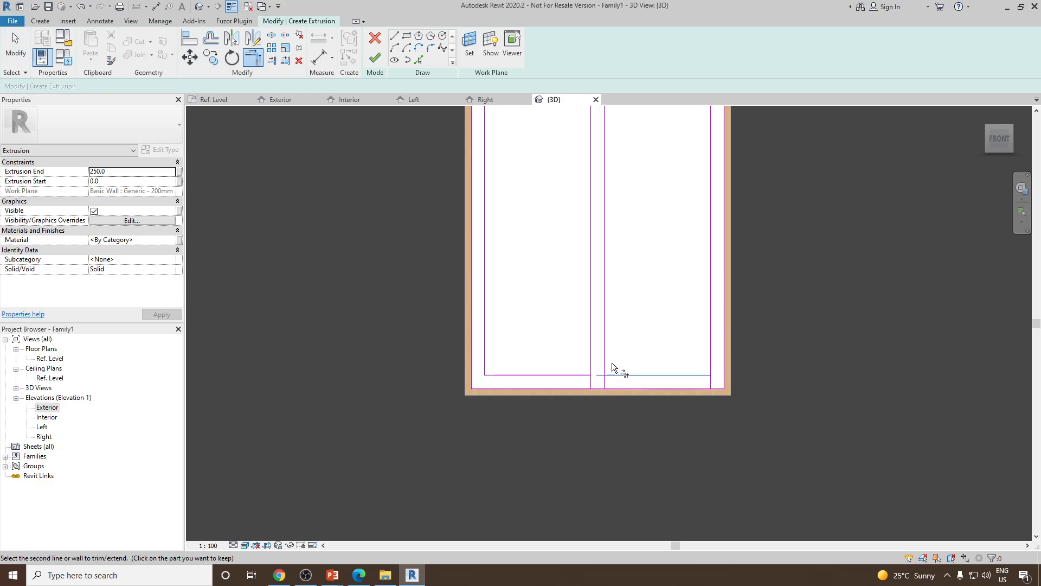
left_click(604, 359)
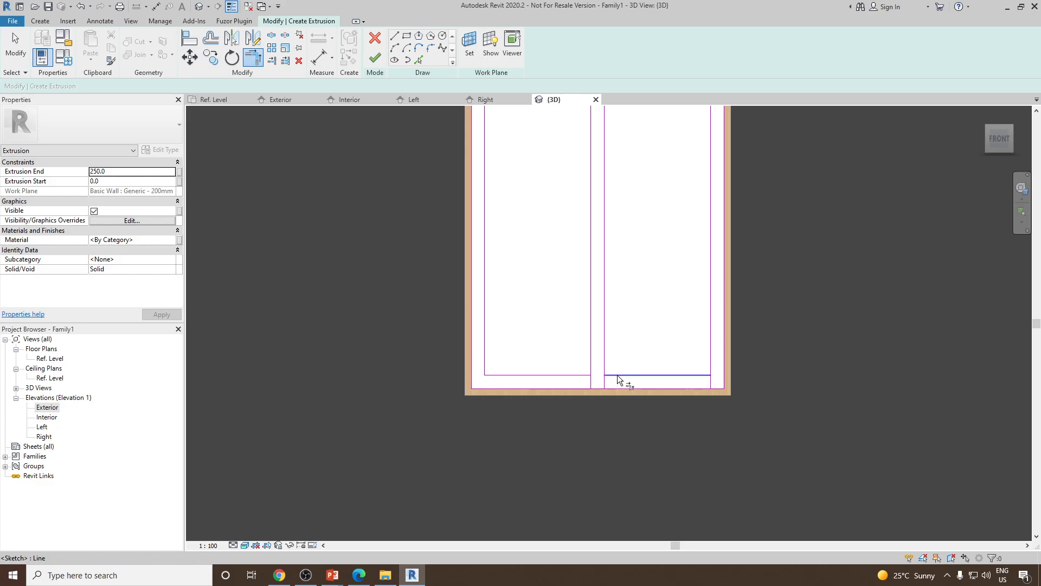
key("Escape")
Delete both mullion line segments below the inner sill line
left_click(604, 381)
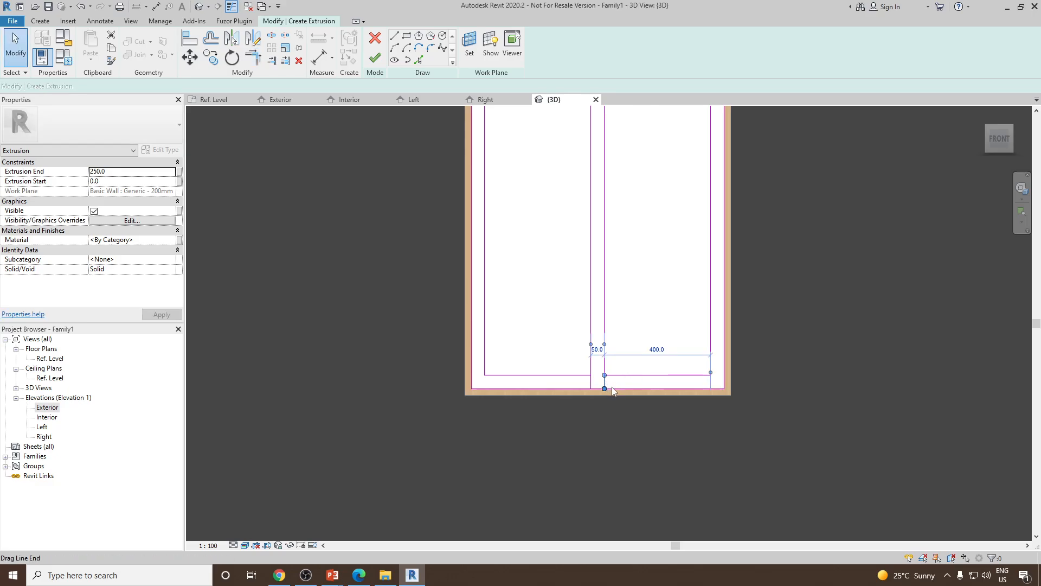
key("Delete")
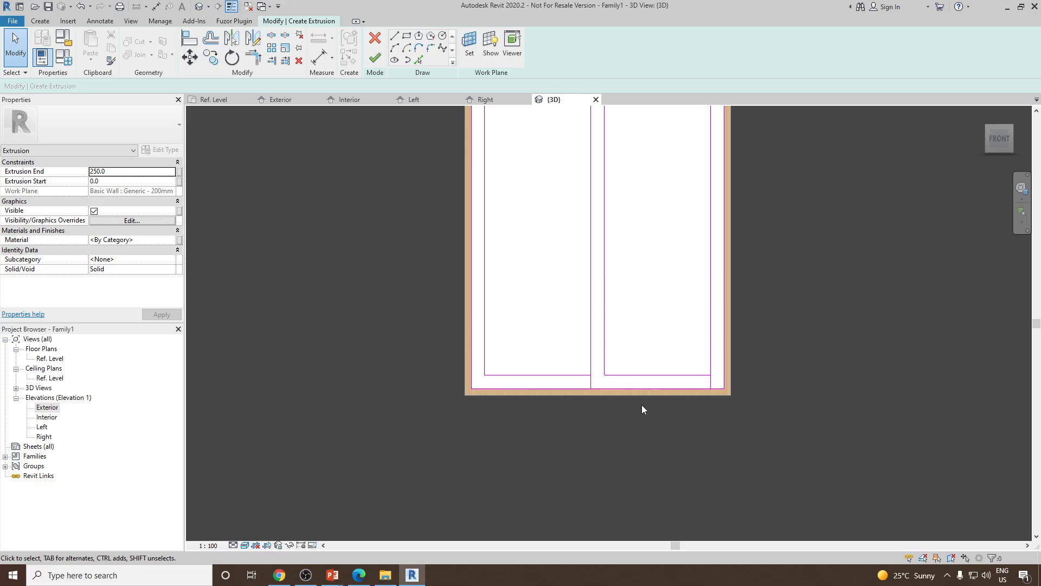
left_click(591, 385)
key("Delete")
Trim the right sash's bottom line and right inner jamb into a corner
scroll(613, 343, "down", 6)
scroll(646, 315, "up", 4)
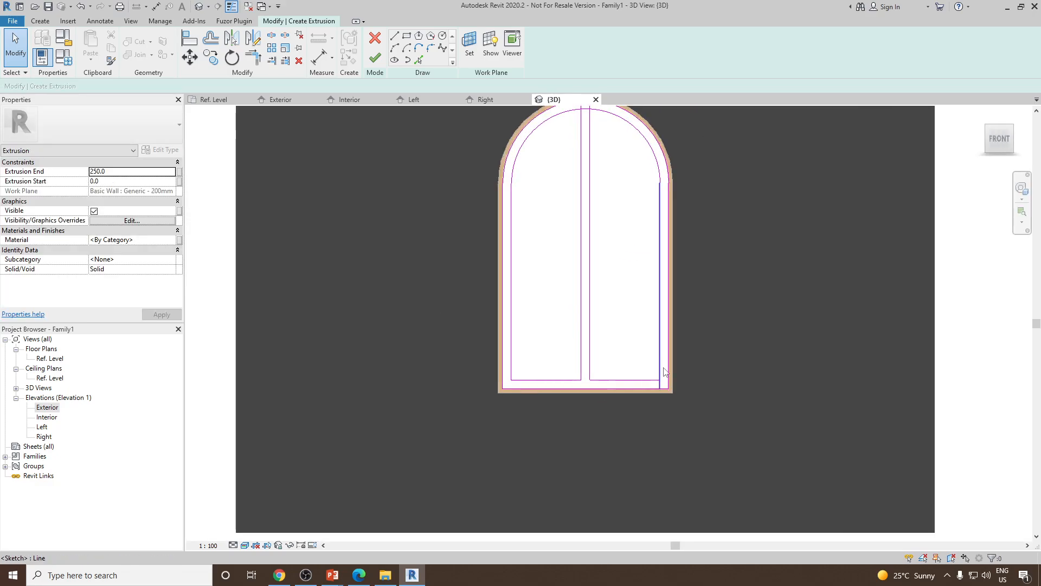
middle_click_drag(662, 371, 640, 397)
left_click(253, 57)
scroll(575, 401, "up", 3)
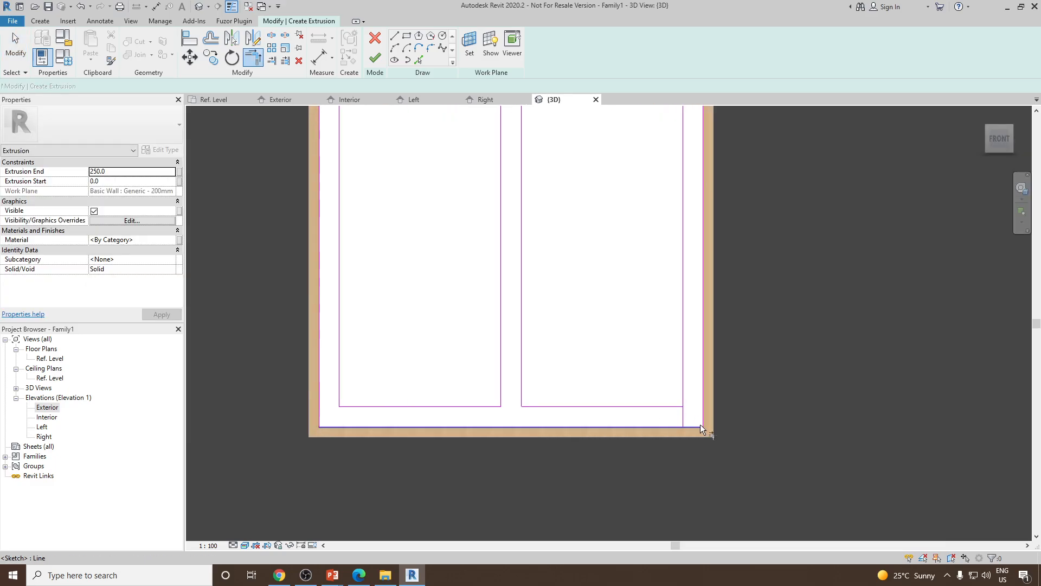
left_click(665, 406)
left_click(682, 393)
key("Escape")
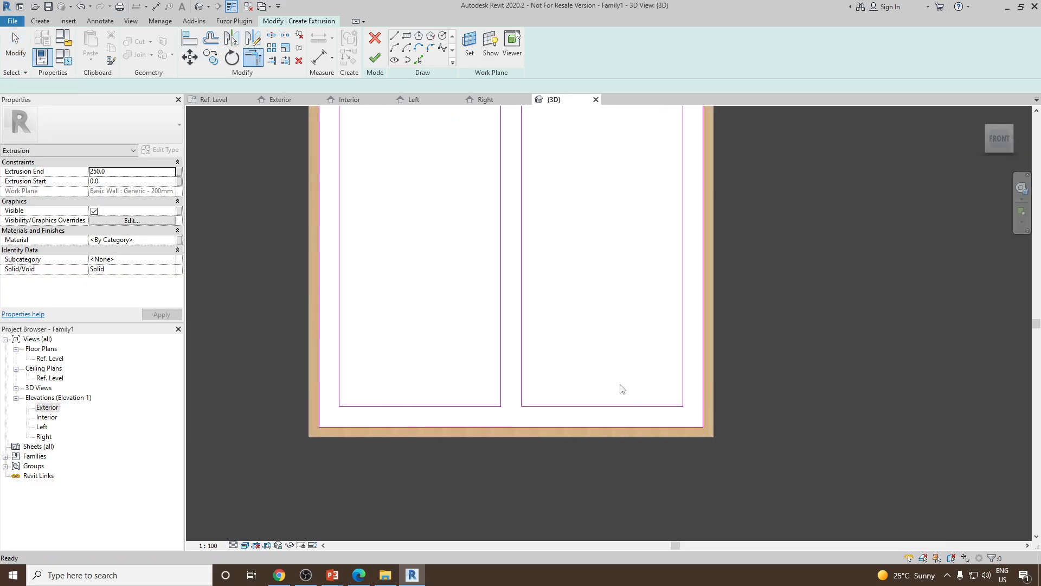
scroll(620, 388, "down", 4)
scroll(545, 417, "up", 3)
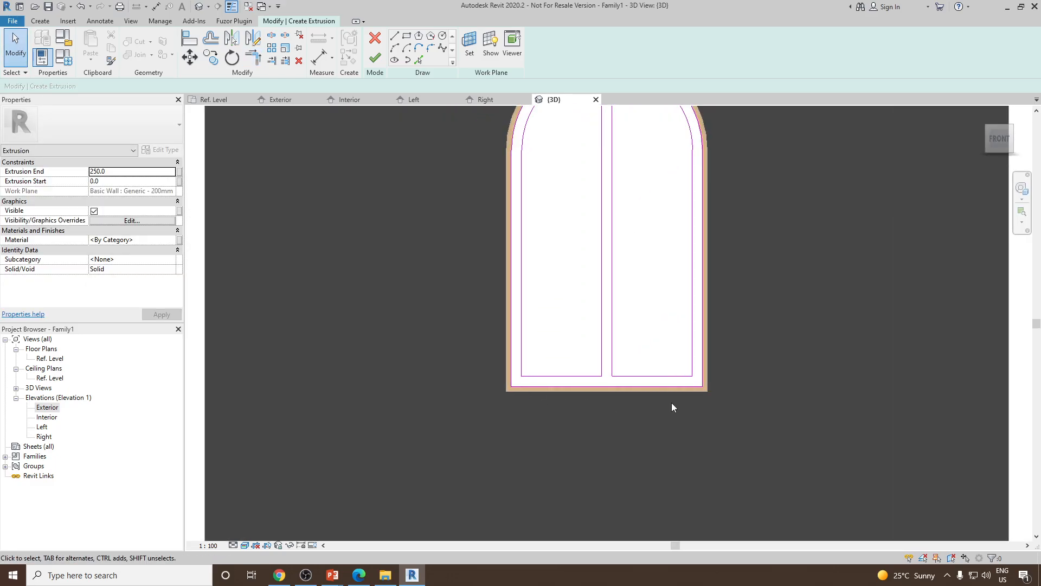
scroll(657, 280, "up", 1)
mouse_move(657, 280)
middle_mouse_down()
mouse_move(632, 401)
mouse_move(648, 265)
middle_mouse_up()
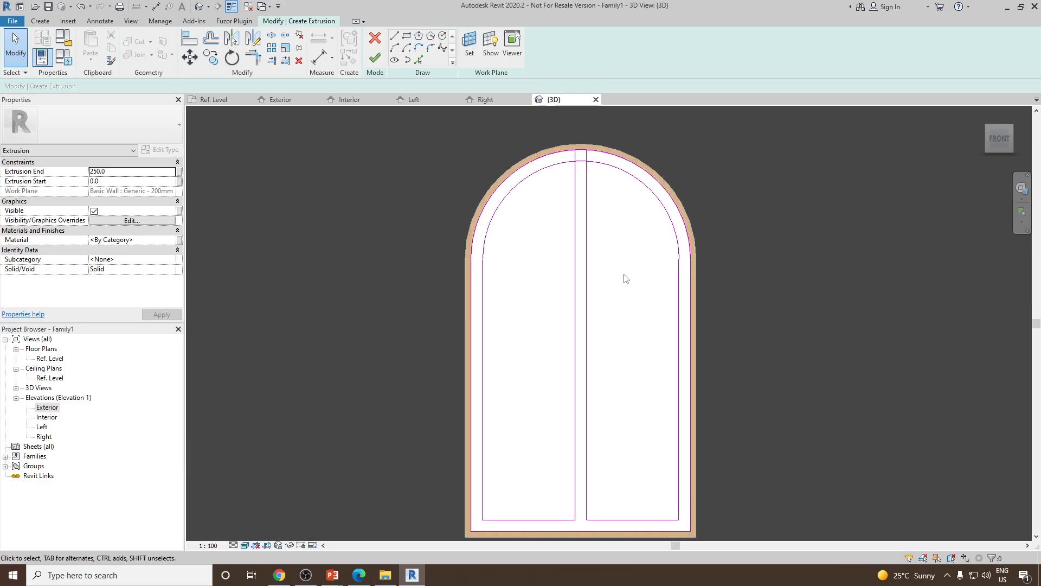
scroll(624, 274, "down", 2)
scroll(577, 209, "up", 5)
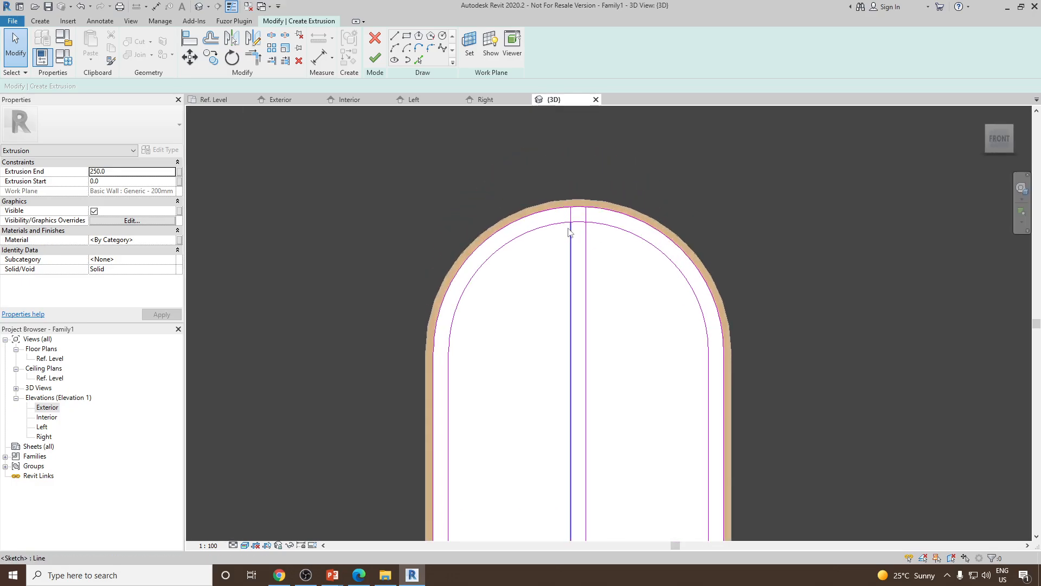
left_click(255, 57)
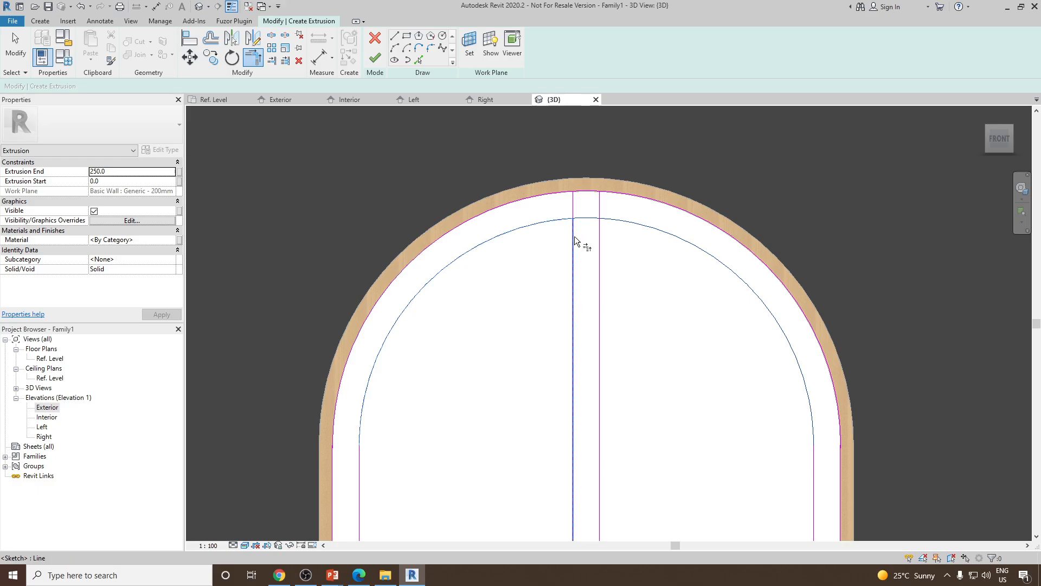
left_click(574, 236)
left_click(1007, 550)
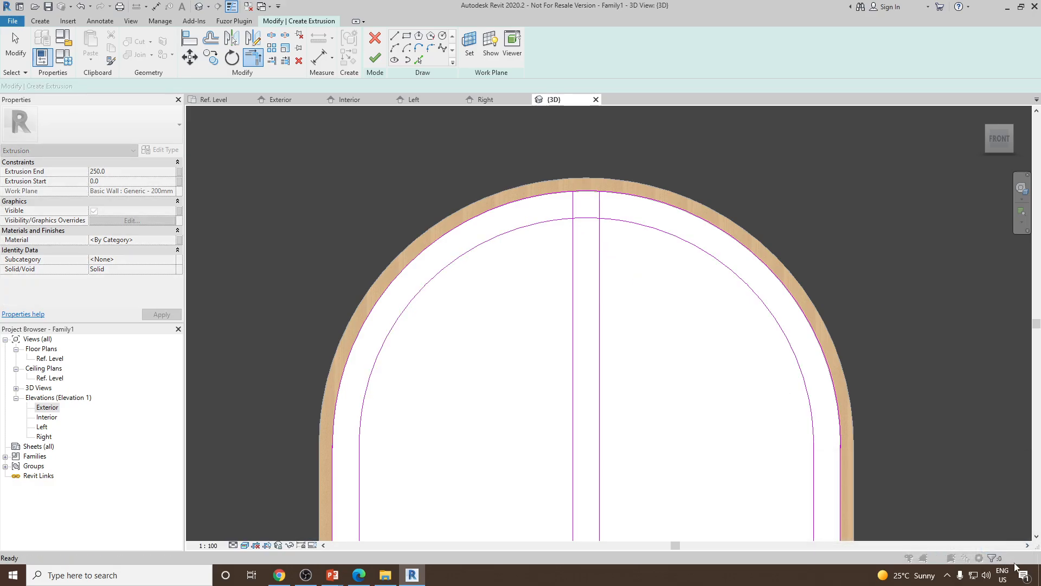
key("Escape")
left_click(271, 36)
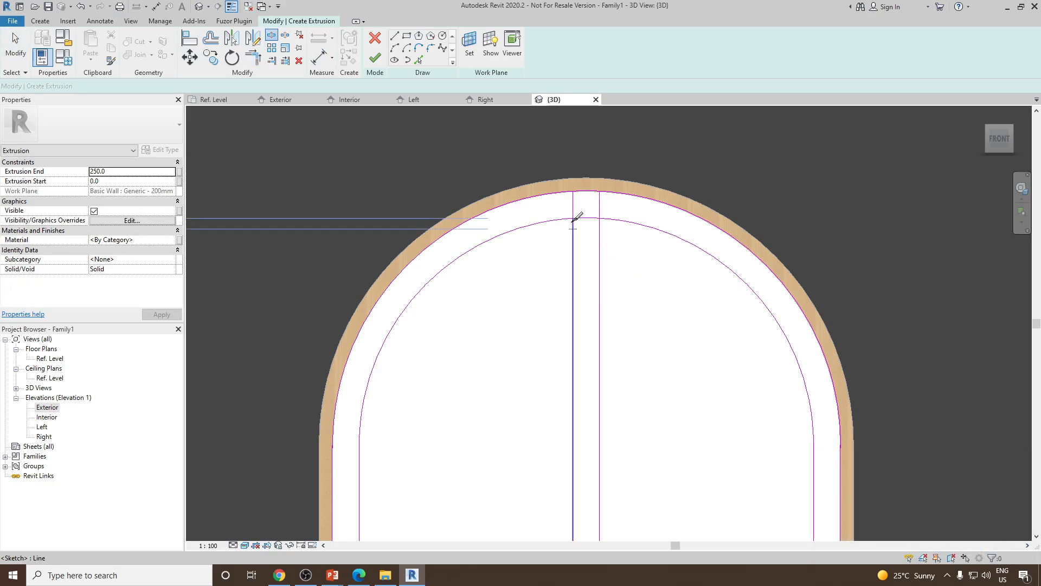
key("Escape")
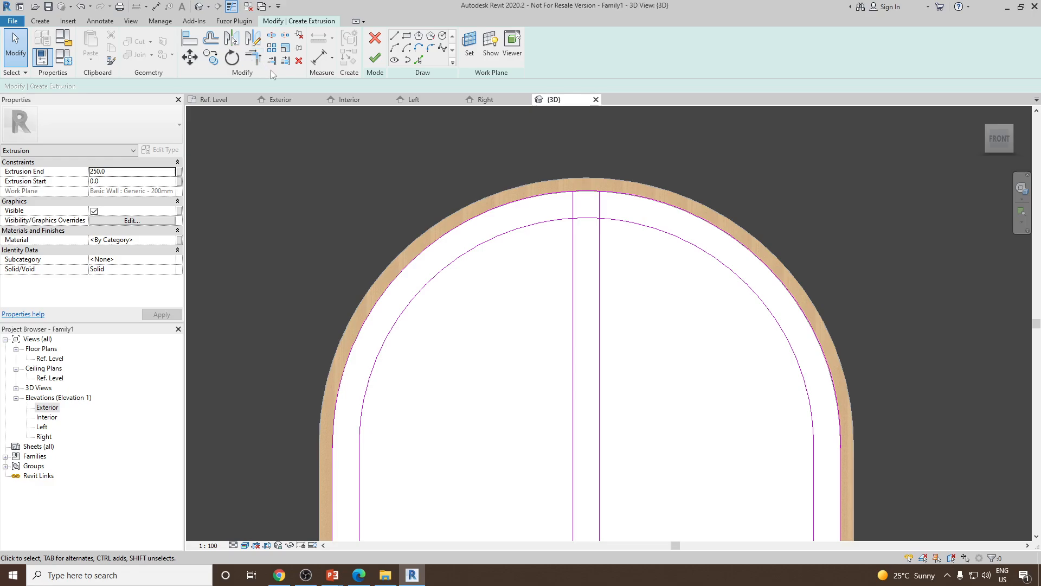
Trim the inner arc into corners with the left and right mullion lines at the top of the opening
left_click(253, 64)
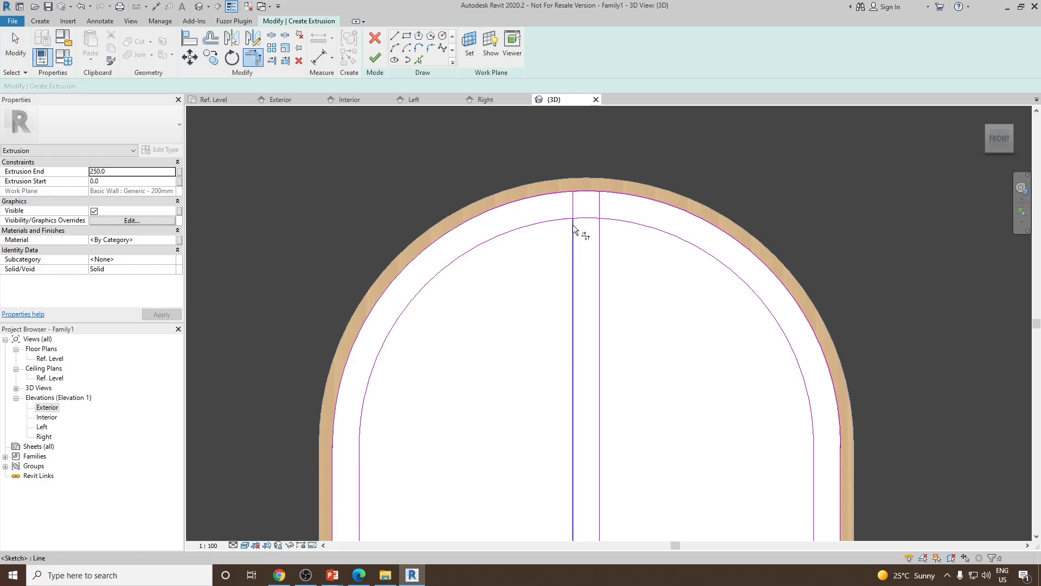
left_click(565, 220)
left_click(571, 233)
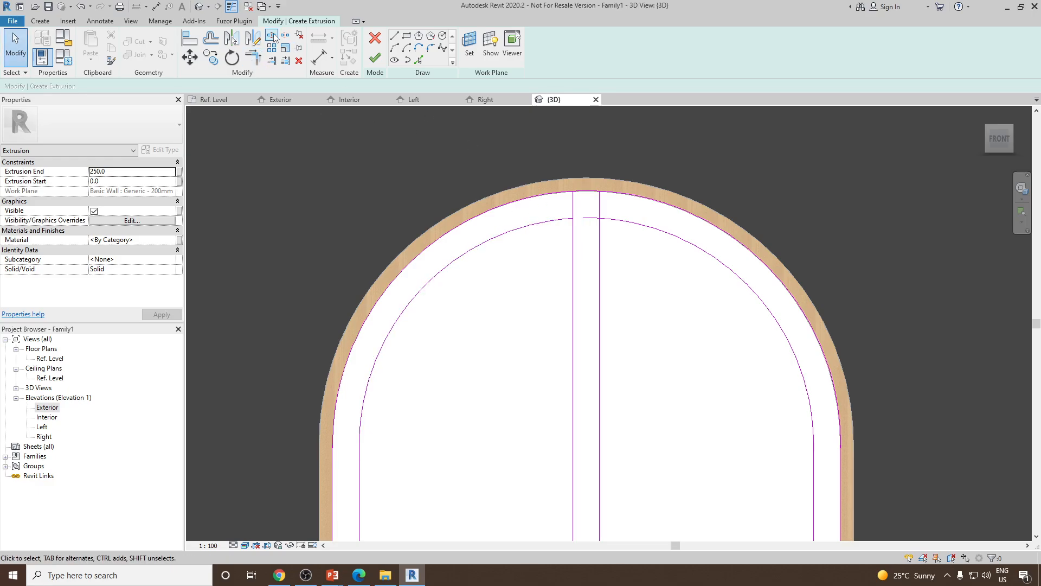
left_click(607, 239)
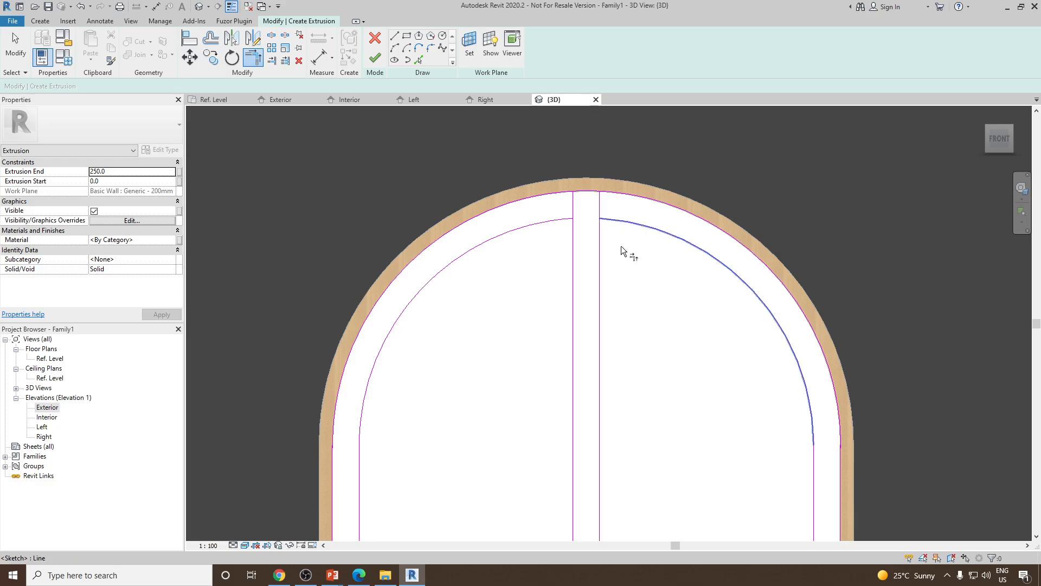
left_click(619, 241)
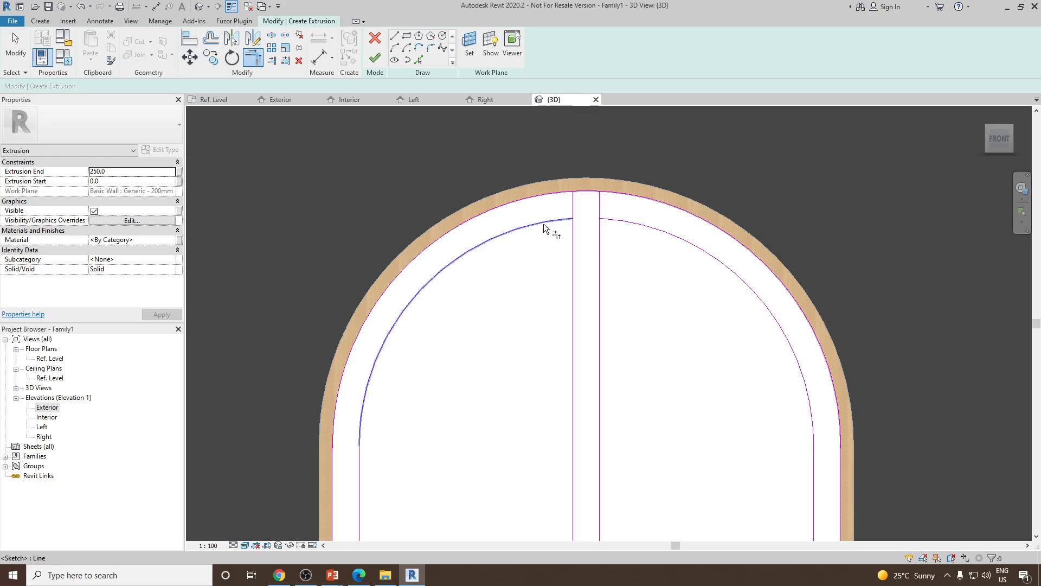
key("Escape")
Delete the two mullion line segments above the inner arc and finish the sash extrusion sketch
left_click(573, 208)
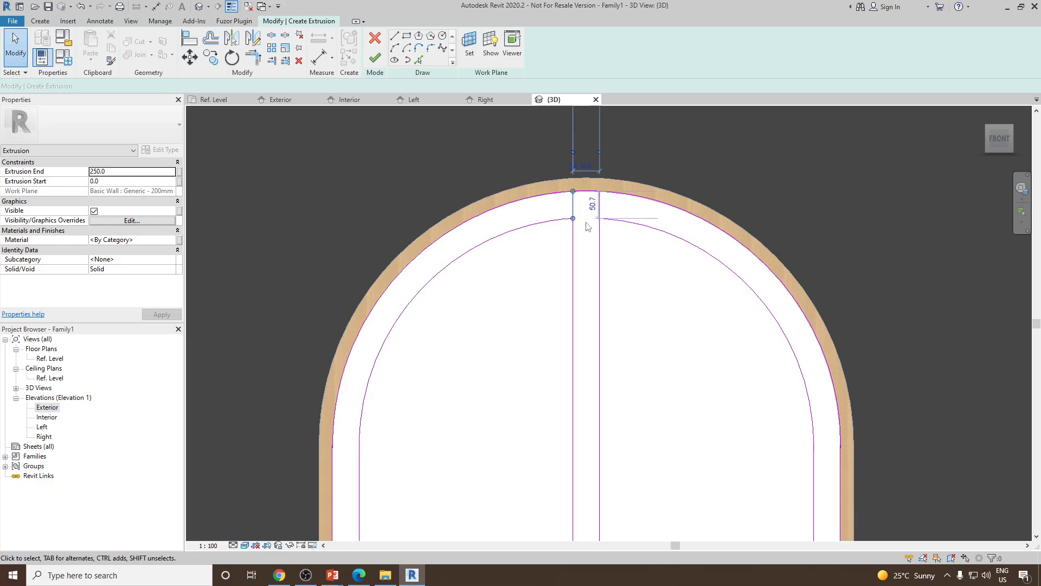
key("Delete")
left_click(600, 207)
key("Delete")
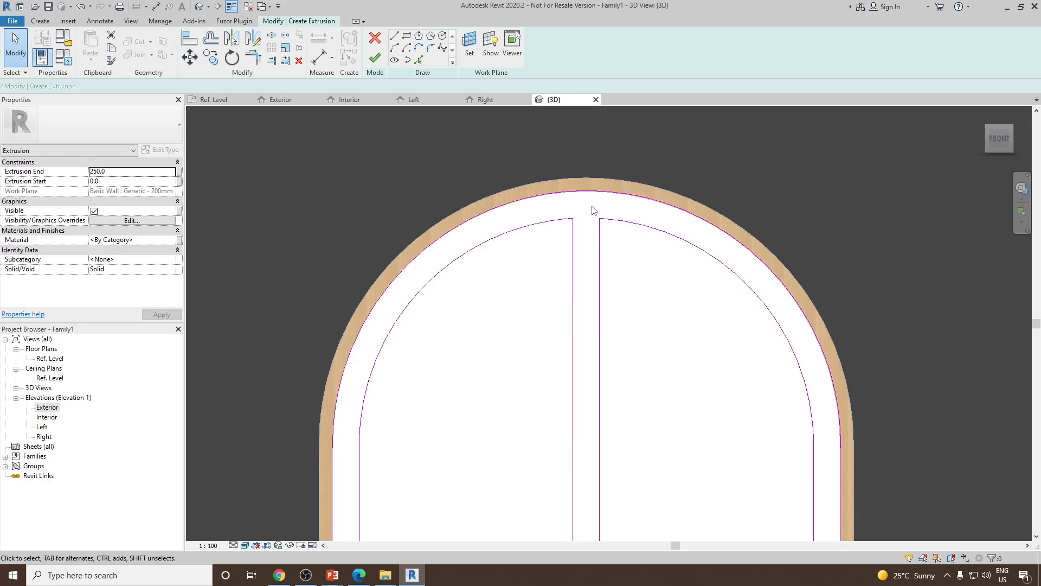
scroll(595, 185, "down", 4)
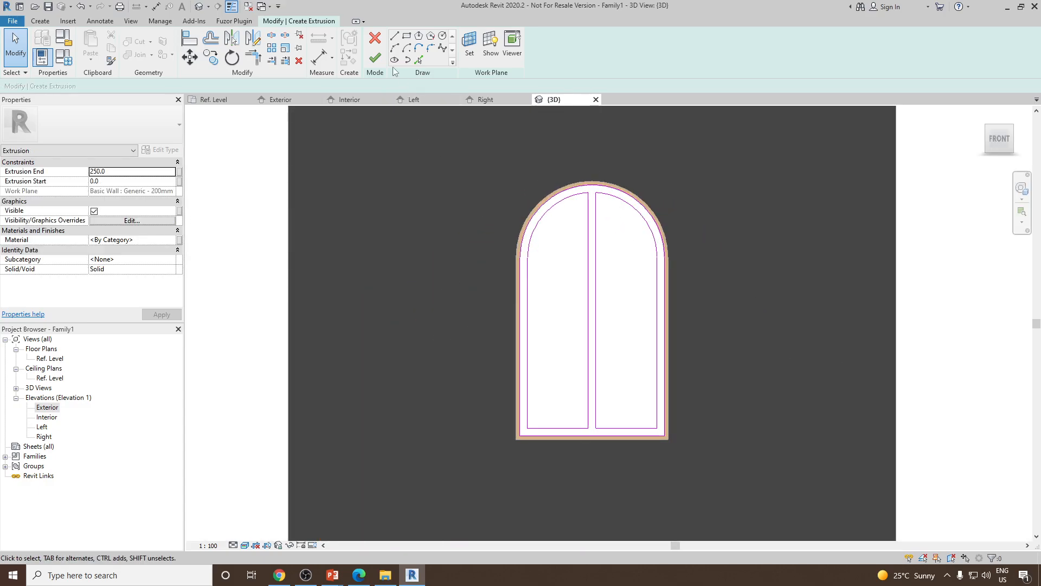
left_click(373, 60)
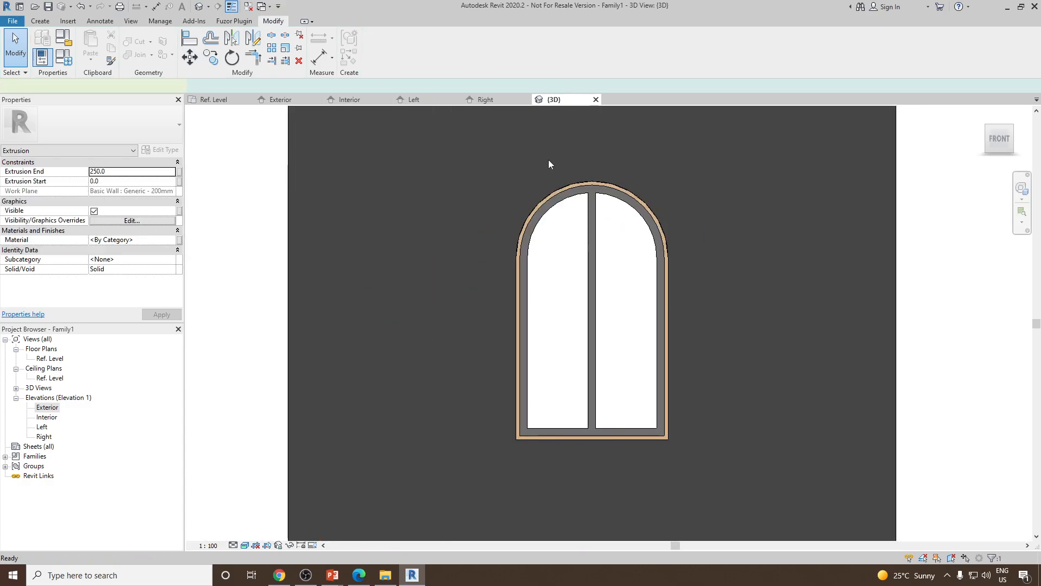
Select the sash extrusion in 3D and set its Extrusion End to -250
left_click(926, 398)
middle_click_drag(877, 379, 749, 483, "shift")
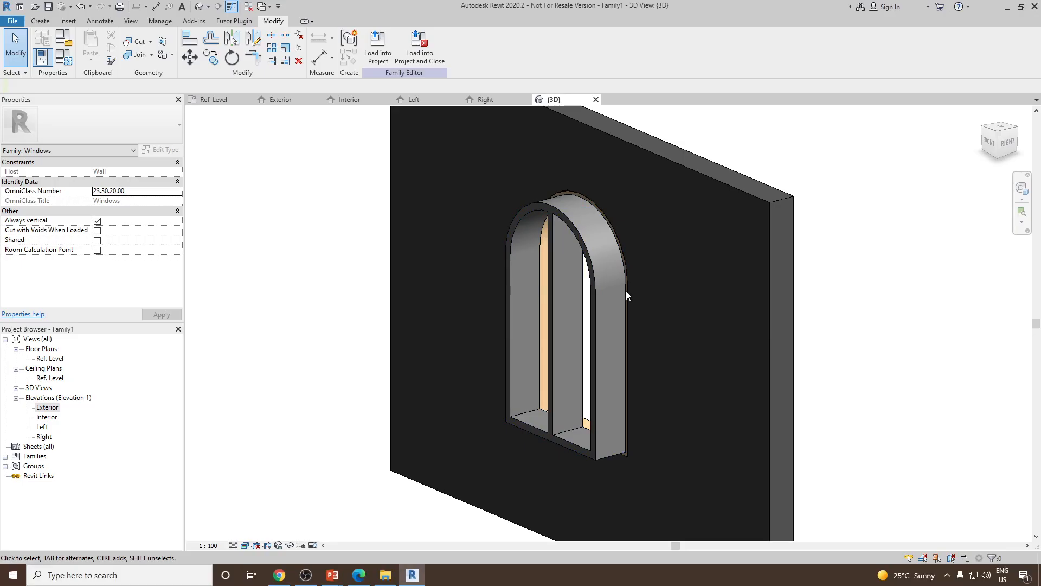
mouse_move(602, 277)
middle_mouse_down("shift")
mouse_move(721, 221)
mouse_move(594, 260)
middle_mouse_up("shift")
scroll(587, 231, "up", 1)
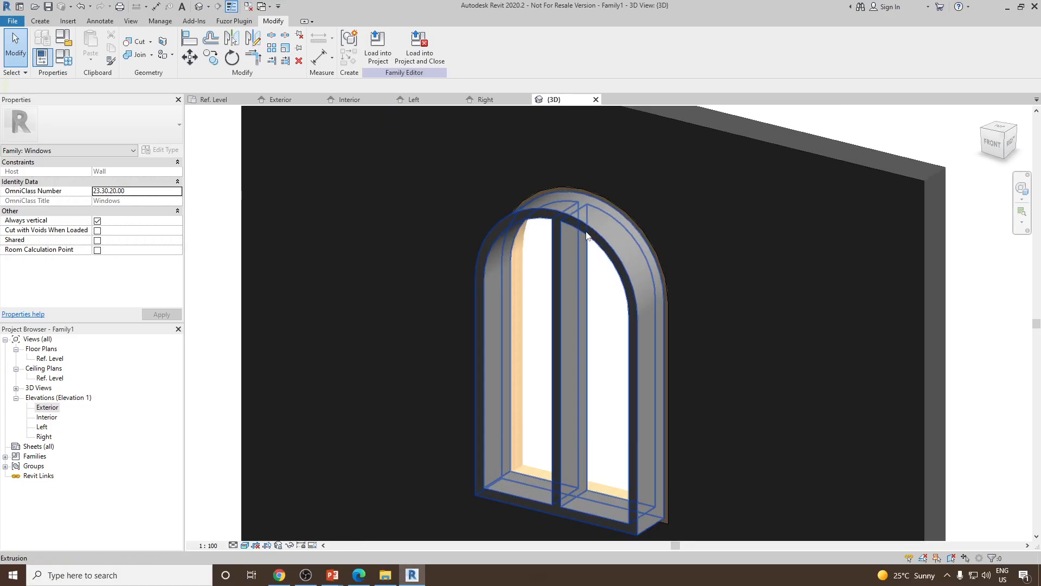
middle_click_drag(706, 310, 682, 326, "shift")
middle_click_drag(466, 314, 597, 380, "shift")
left_click(579, 396)
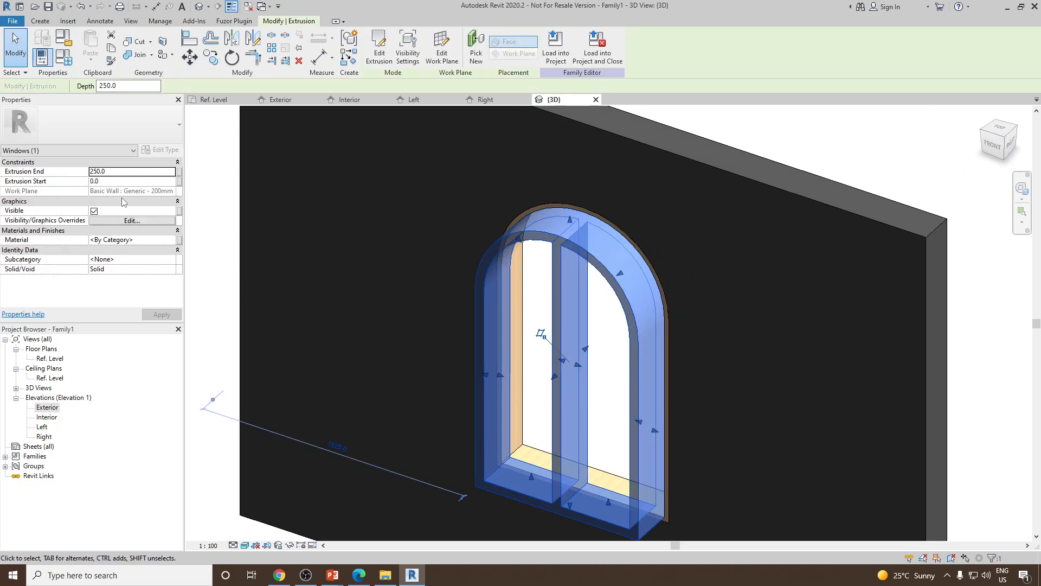
left_click(134, 172)
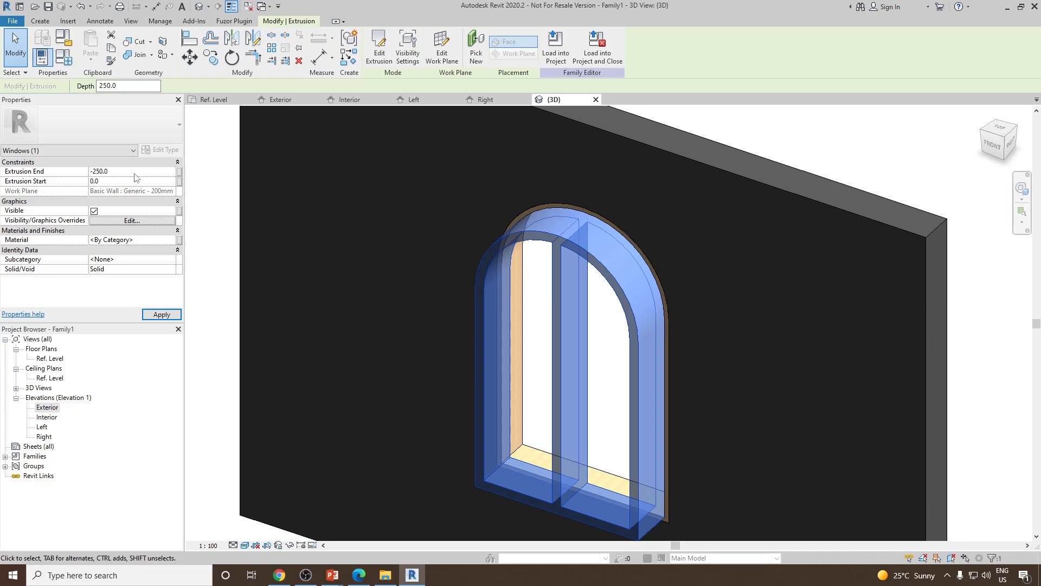
key("Return")
Drag the sash extrusion's end face further toward the wall's interior side
middle_click_drag(691, 261, 531, 254, "shift")
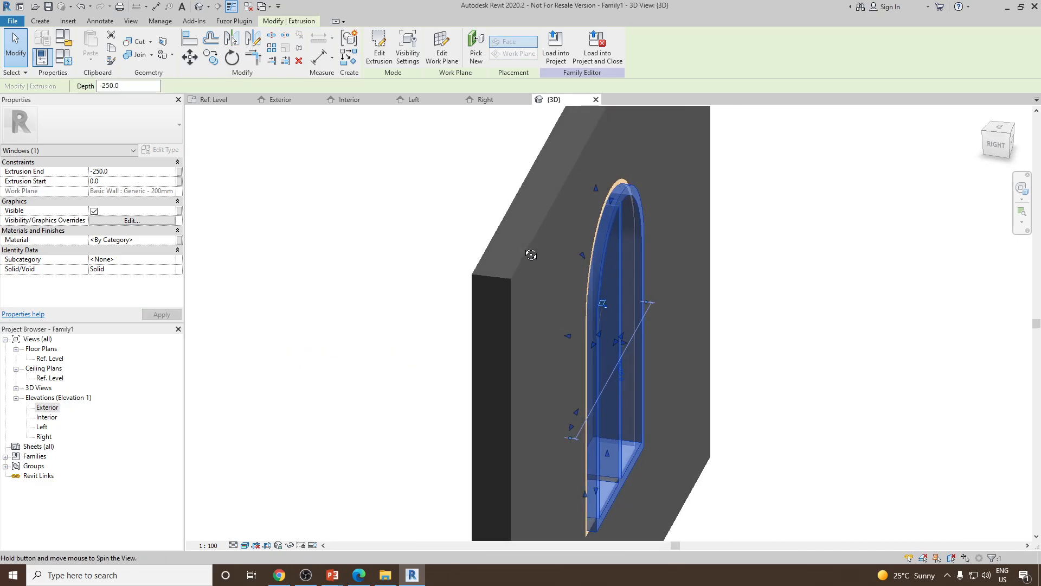
scroll(666, 228, "up", 2)
left_click(149, 172)
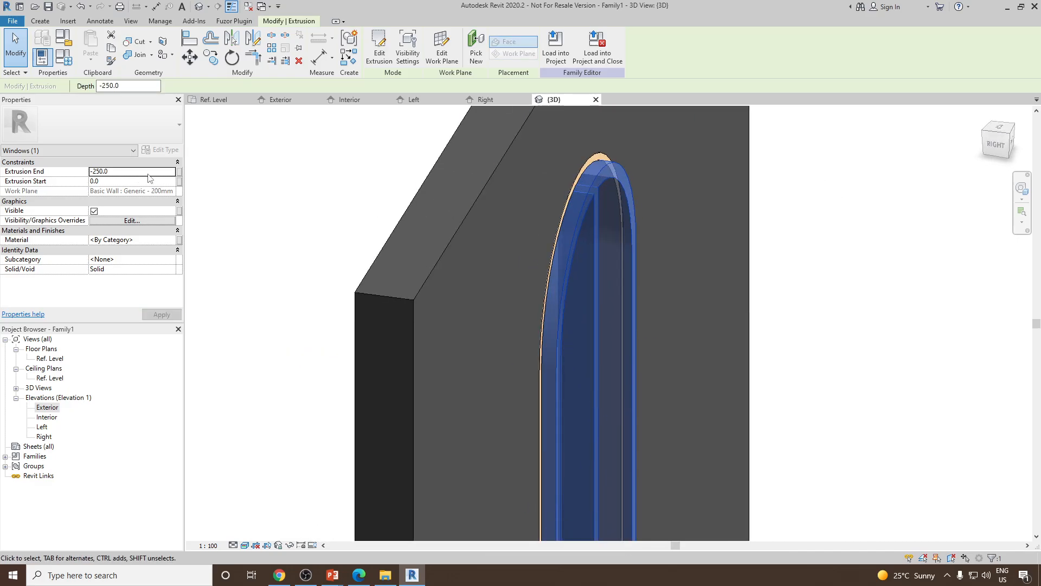
scroll(520, 228, "down", 2)
key("Escape")
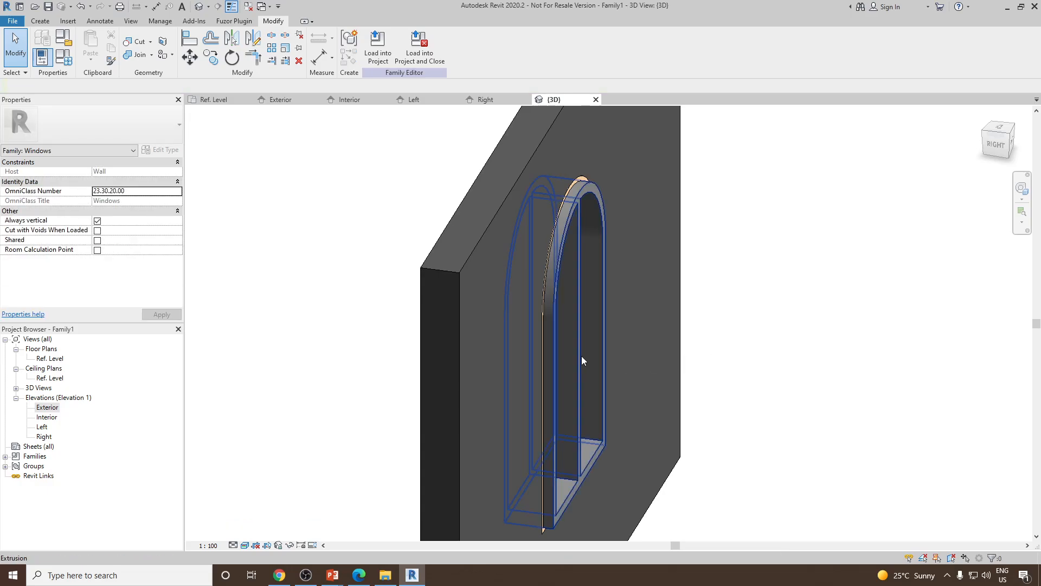
left_click(581, 356)
left_click_drag(583, 345, 566, 340)
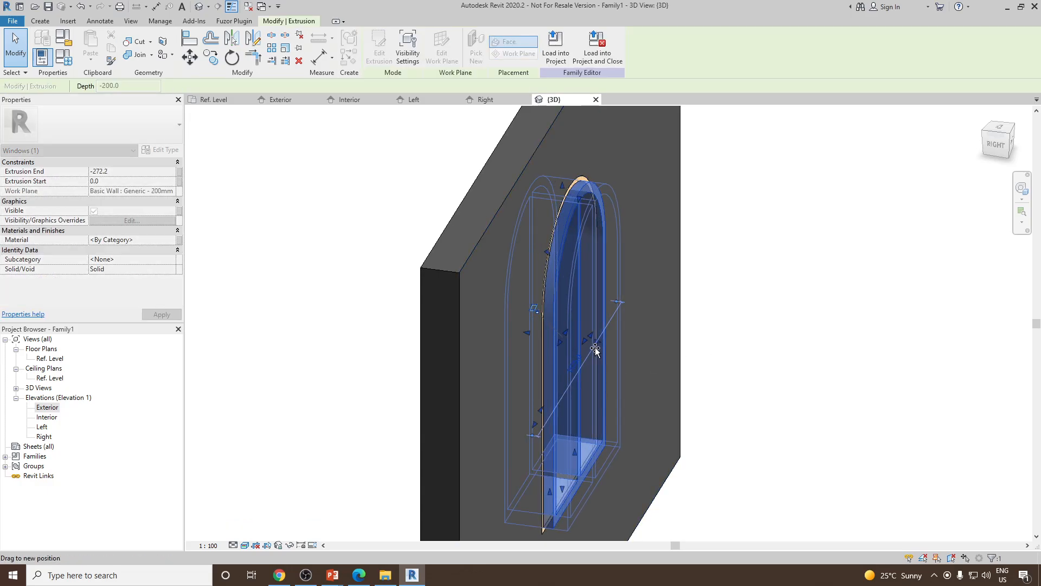
left_click(781, 324)
scroll(542, 286, "down", 2)
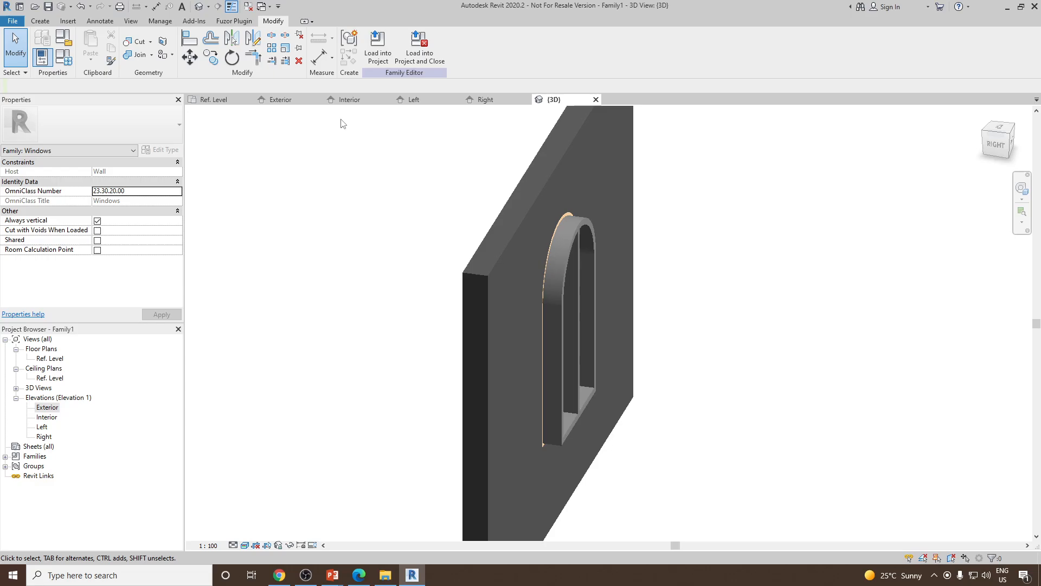
Align the sash extrusion's end face with the wall's interior face
left_click(190, 39)
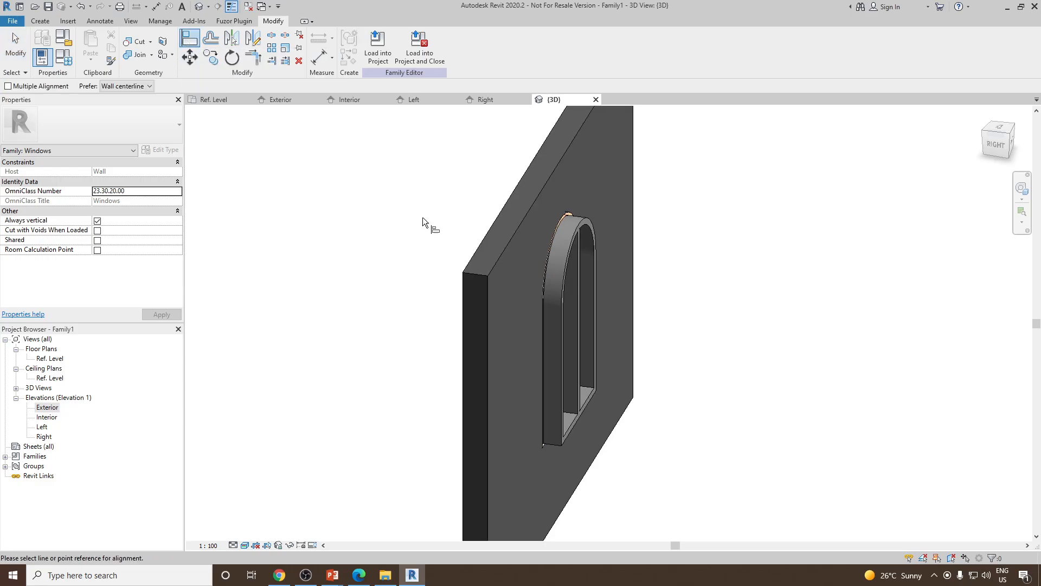
left_click(503, 253)
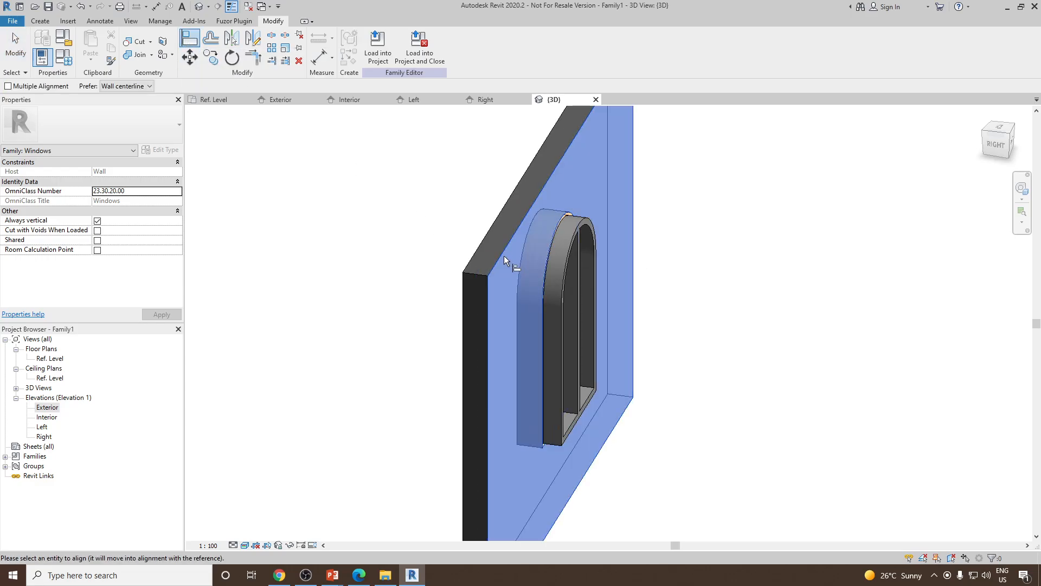
scroll(569, 285, "up", 3)
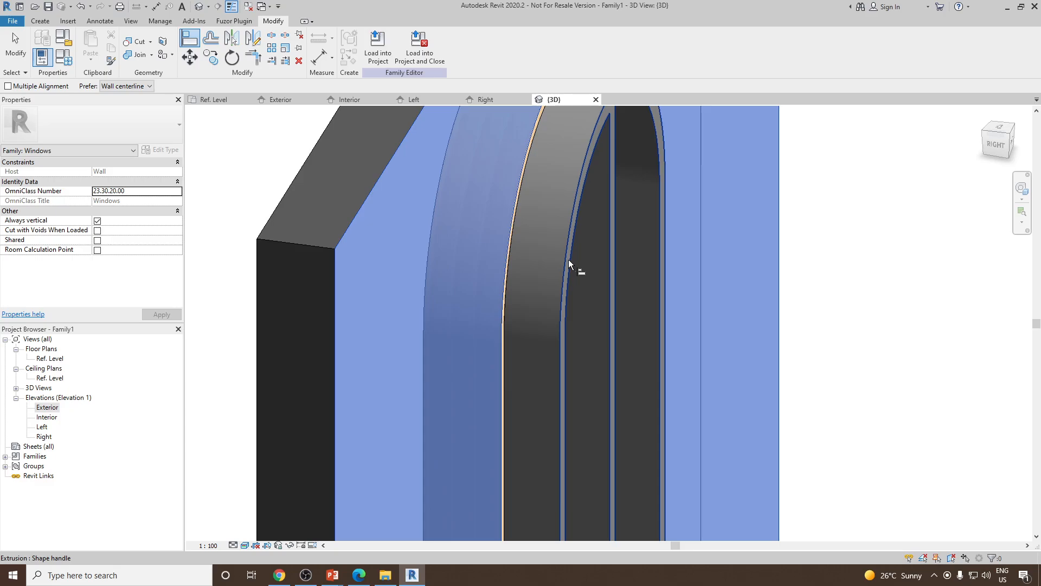
left_click(569, 259)
scroll(623, 301, "down", 5)
key("Escape")
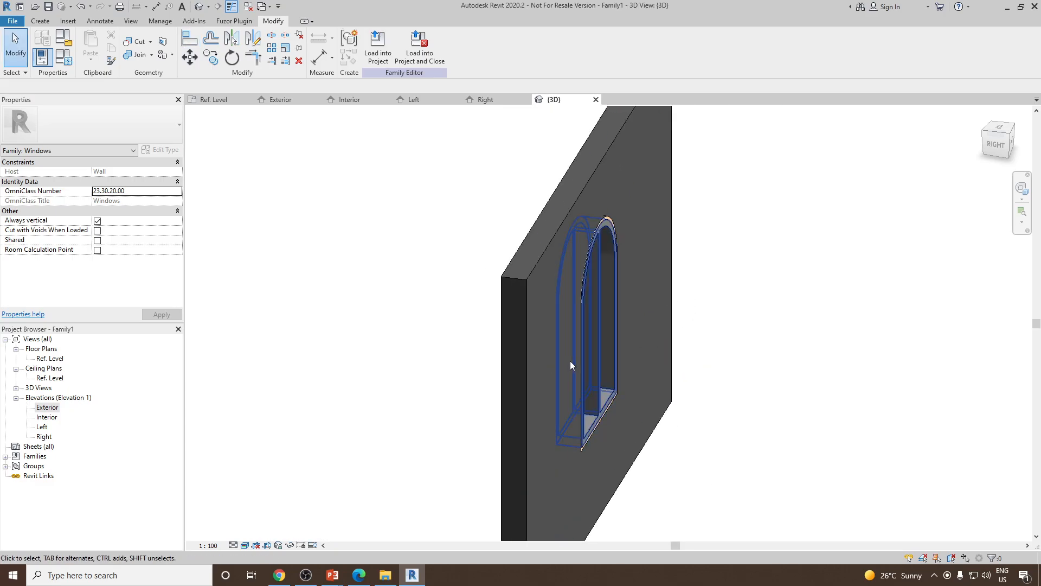
Assign the Wood Frame material to the sash extrusion
middle_click_drag(570, 360, 798, 372, "shift")
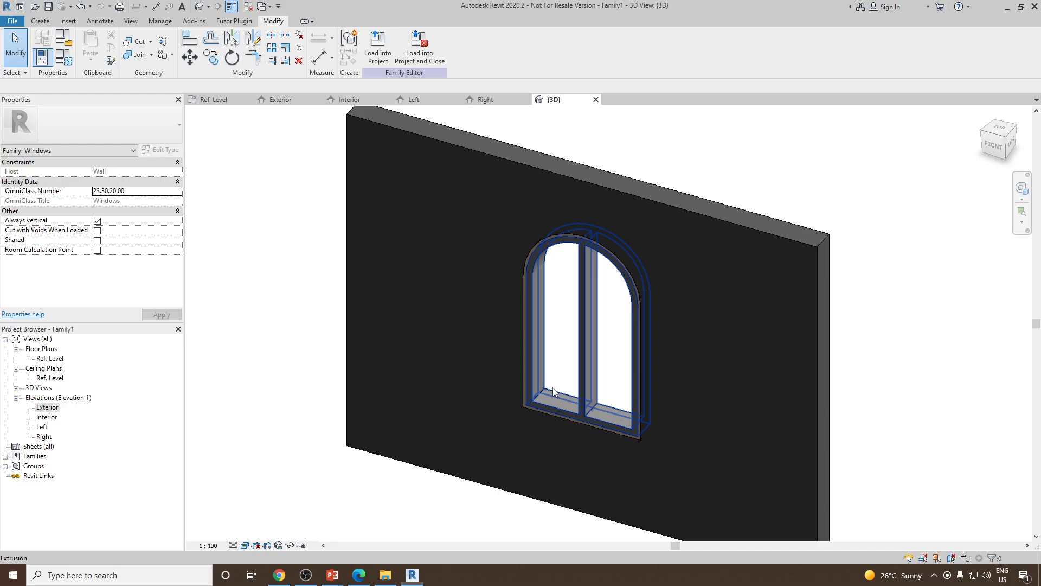
scroll(590, 372, "up", 3)
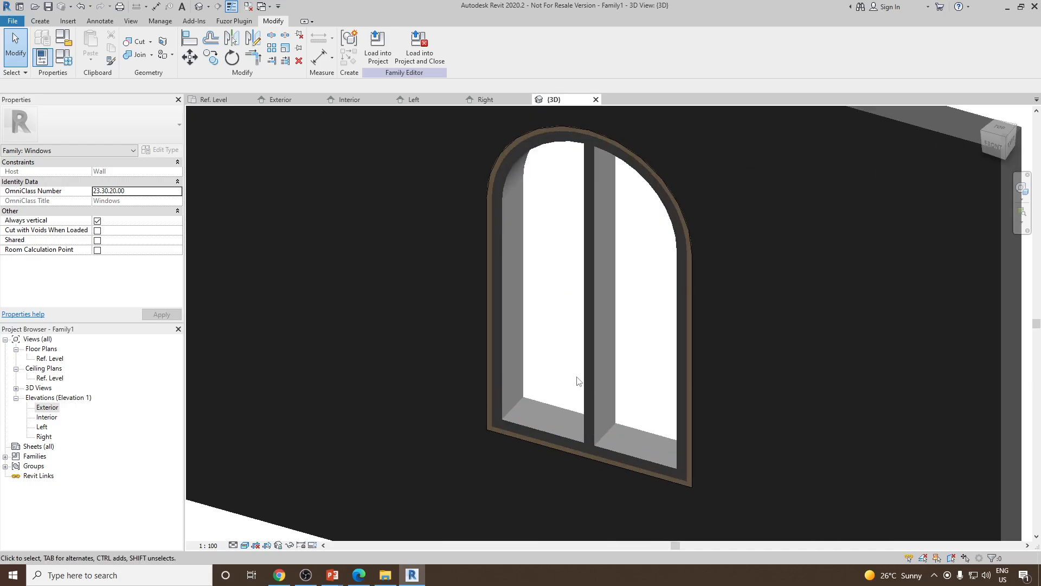
left_click(593, 363)
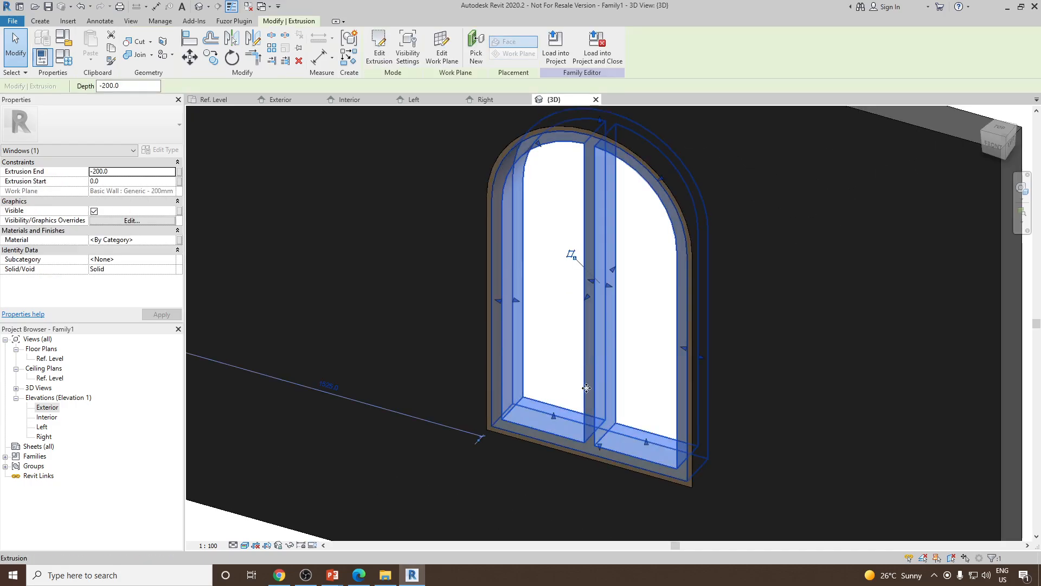
scroll(564, 351, "down", 3)
left_click(168, 239)
left_click(174, 239)
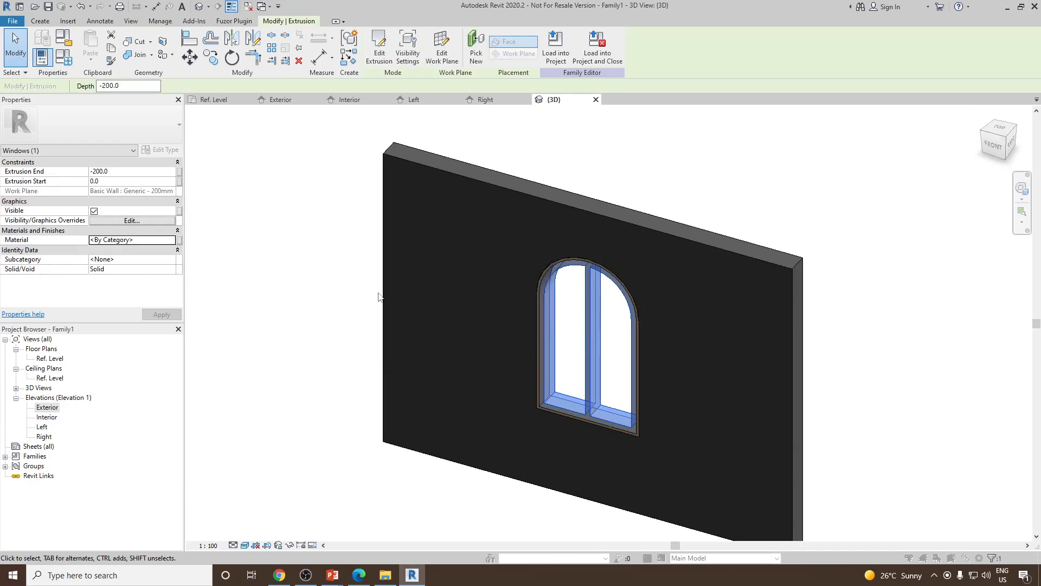
double_click(401, 382)
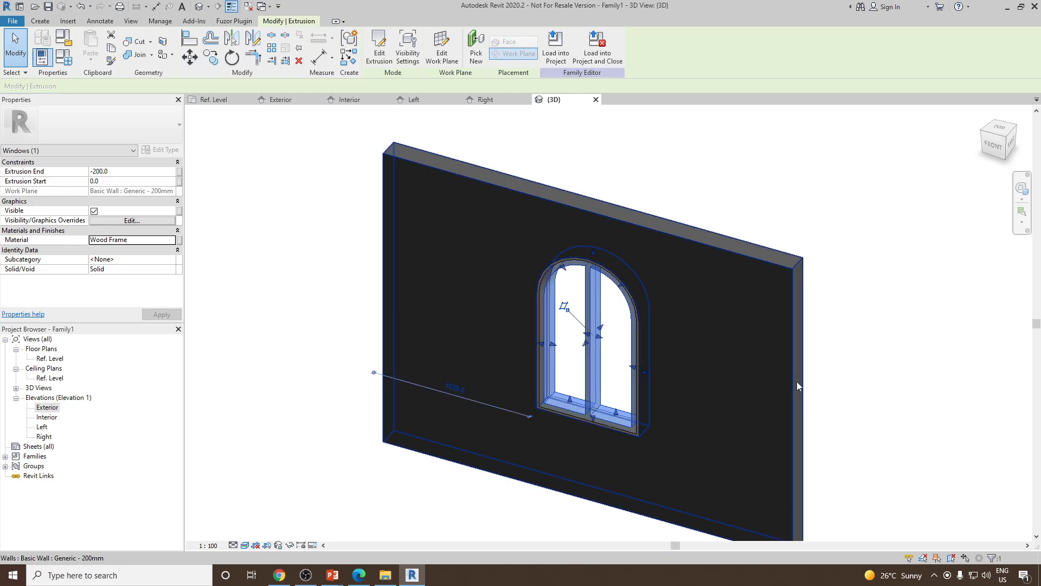
Orbit the 3D view to inspect the finished window from different sides
left_click(851, 391)
middle_click_drag(852, 392, 603, 296, "shift")
scroll(602, 295, "up", 3)
scroll(602, 295, "down", 4)
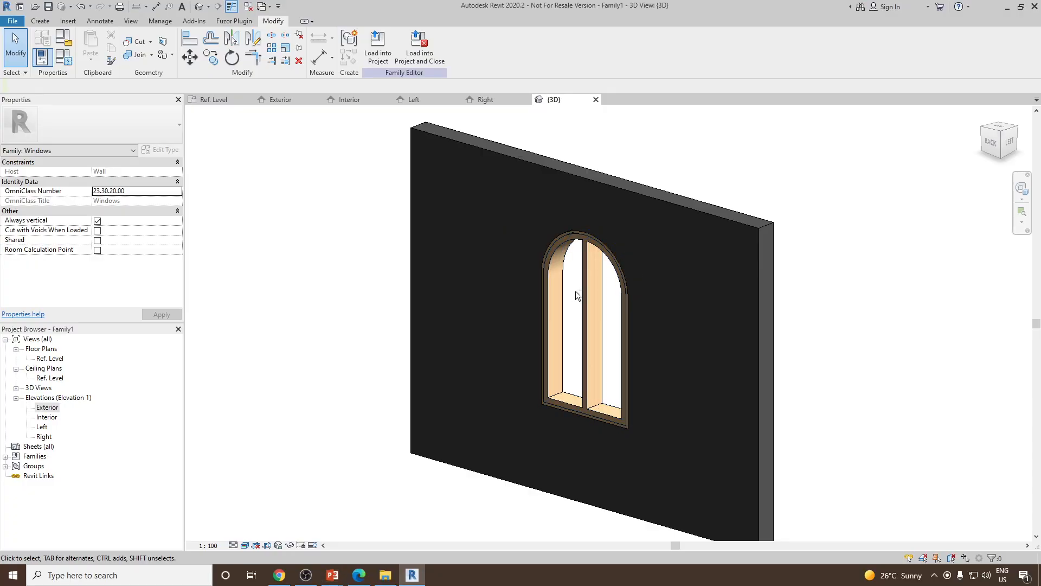
mouse_move(576, 294)
middle_mouse_down("shift")
mouse_move(691, 275)
mouse_move(596, 292)
middle_mouse_up("shift")
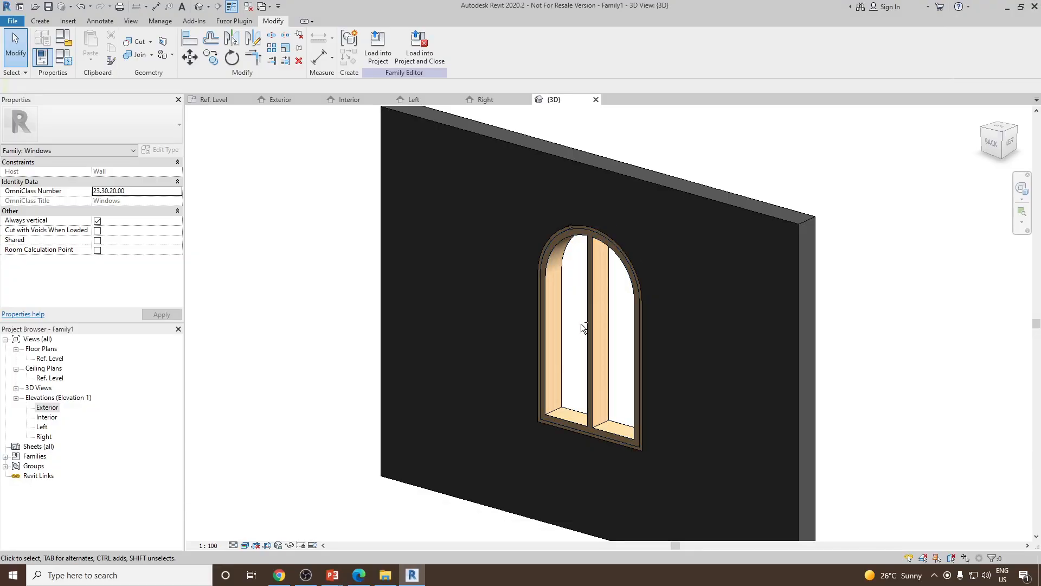
middle_click_drag(597, 292, 660, 256, "shift")
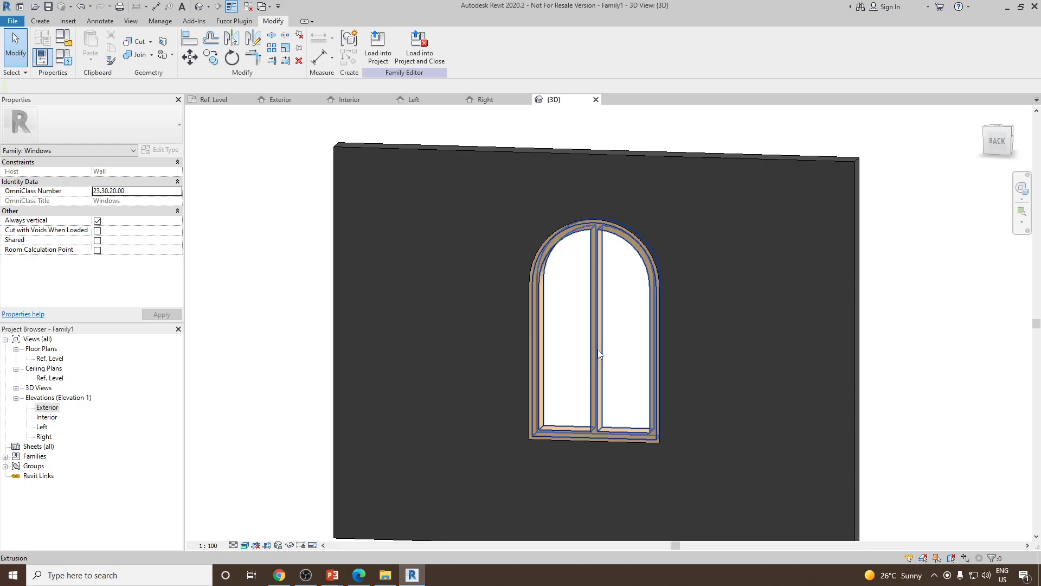
scroll(599, 323, "up", 2)
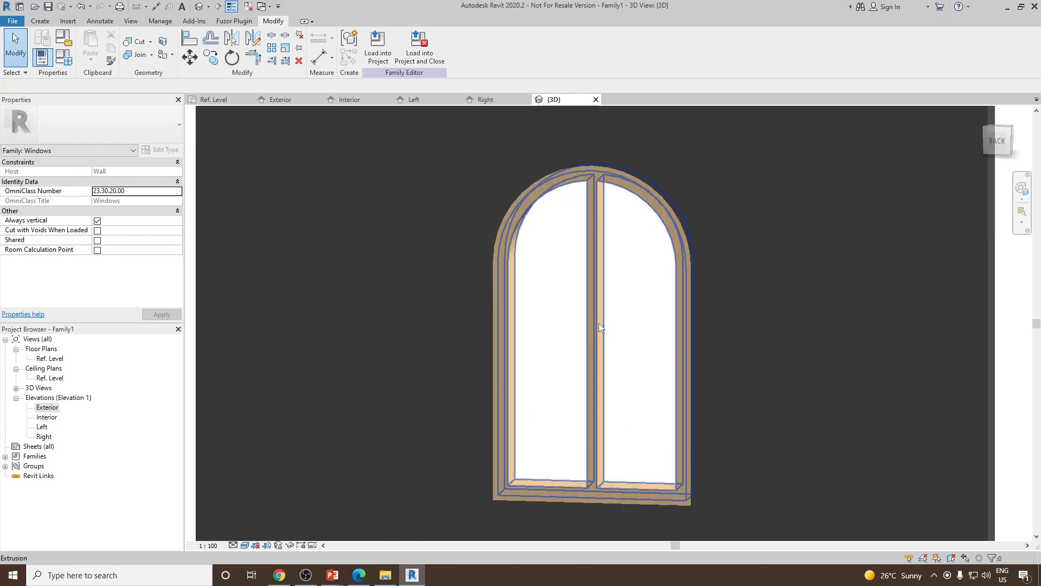
middle_click_drag(598, 323, 581, 271, "shift")
scroll(578, 343, "down", 3)
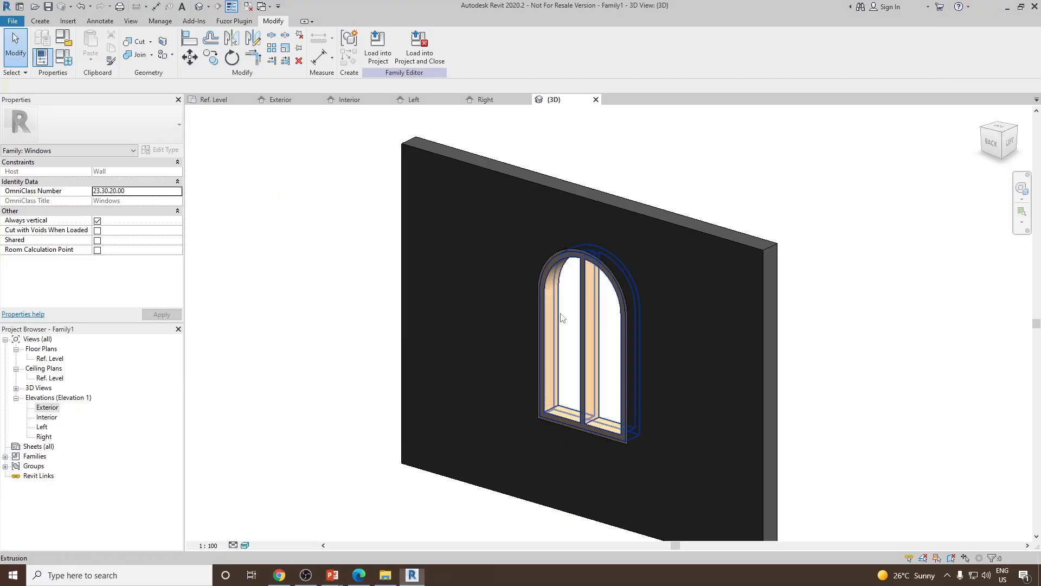
middle_click_drag(640, 271, 668, 317, "shift")
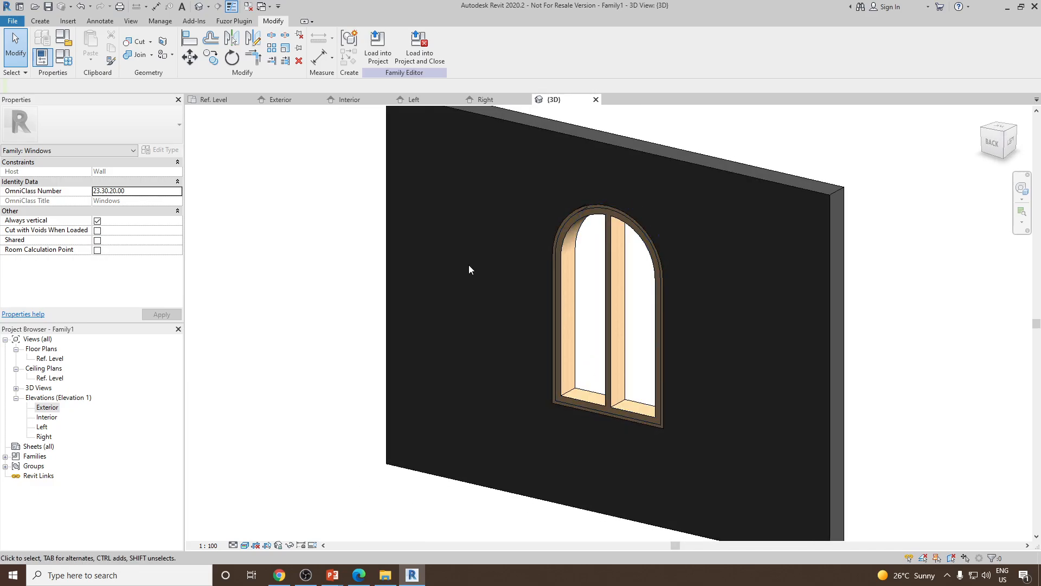
left_click(40, 21)
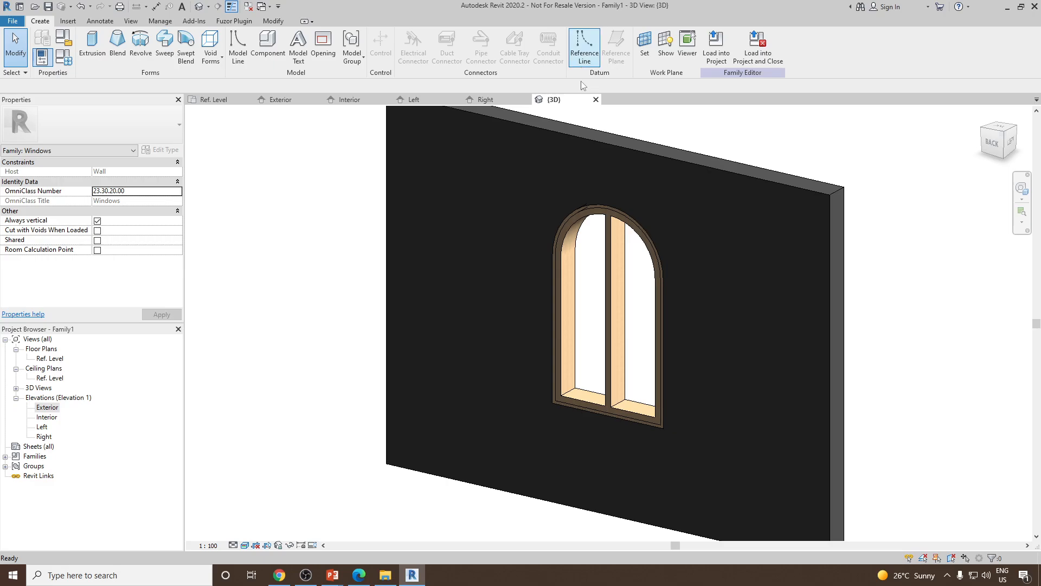
left_click(645, 46)
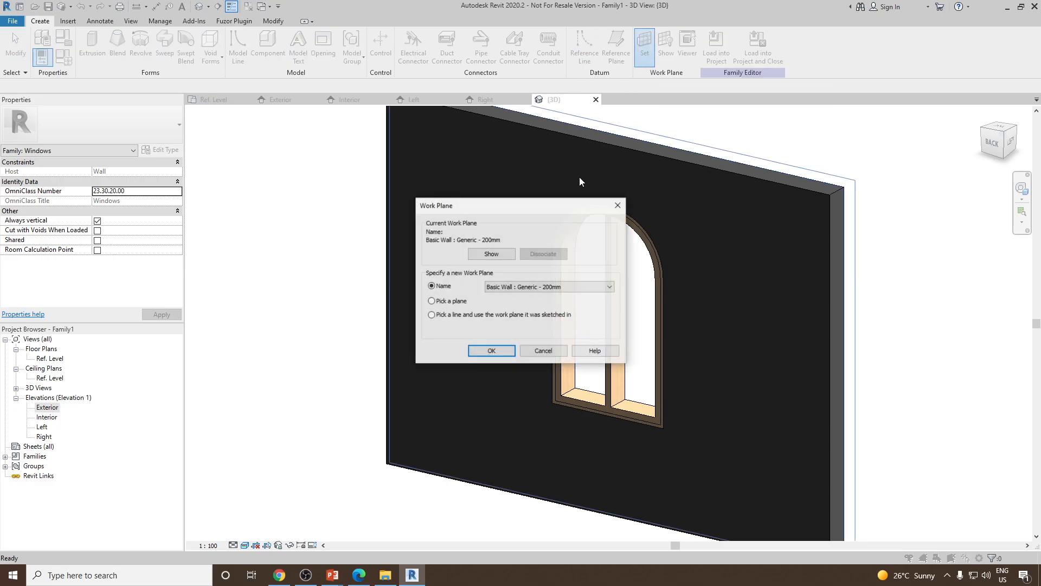
left_click(542, 354)
scroll(625, 255, "down", 2)
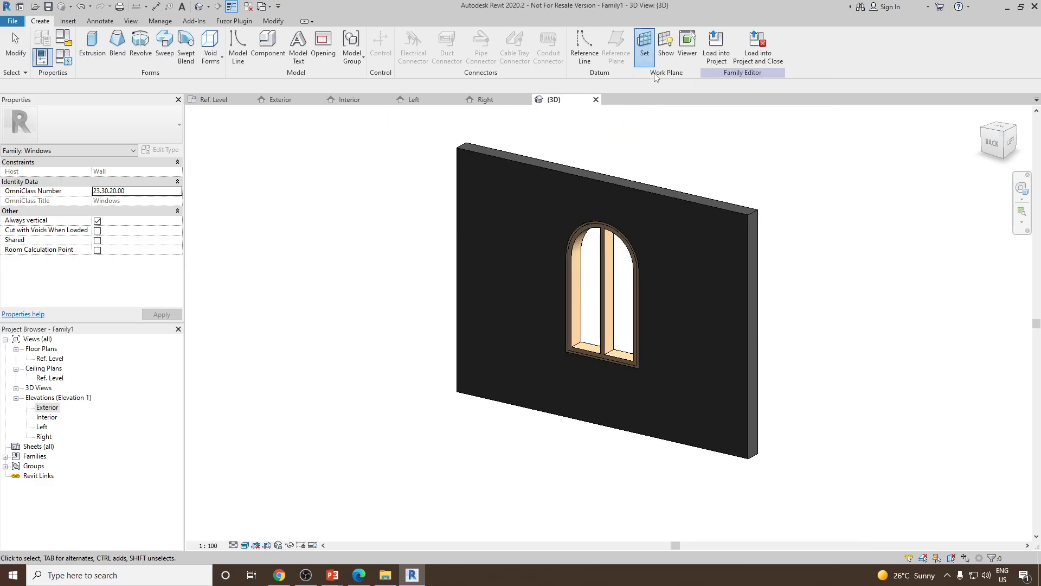
Show the work plane and set the work plane to the wall's face
left_click(666, 48)
middle_click_drag(819, 274, 664, 228, "shift")
middle_click_drag(664, 168, 646, 87, "shift")
left_click(645, 50)
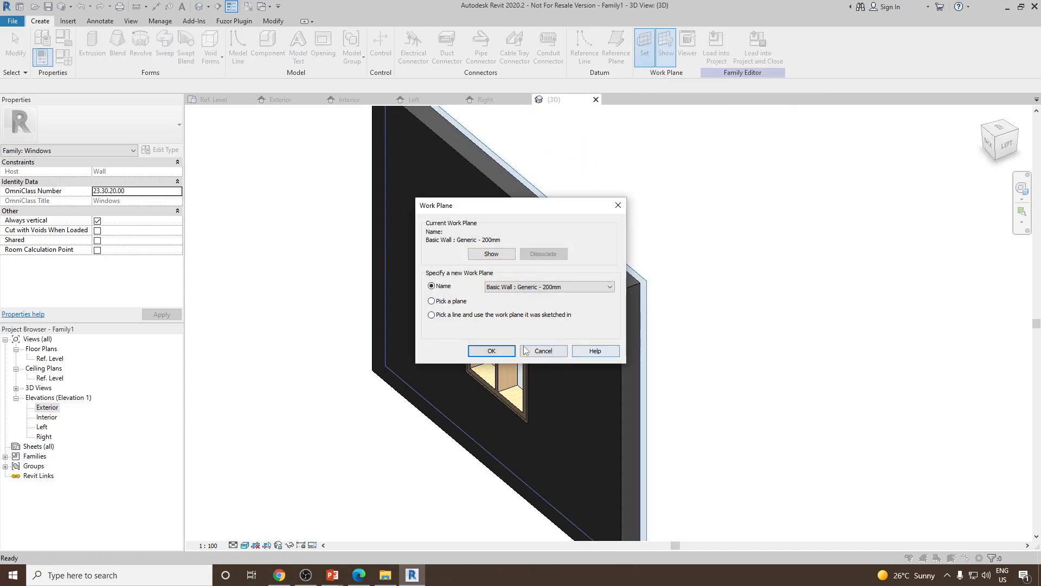
left_click(491, 350)
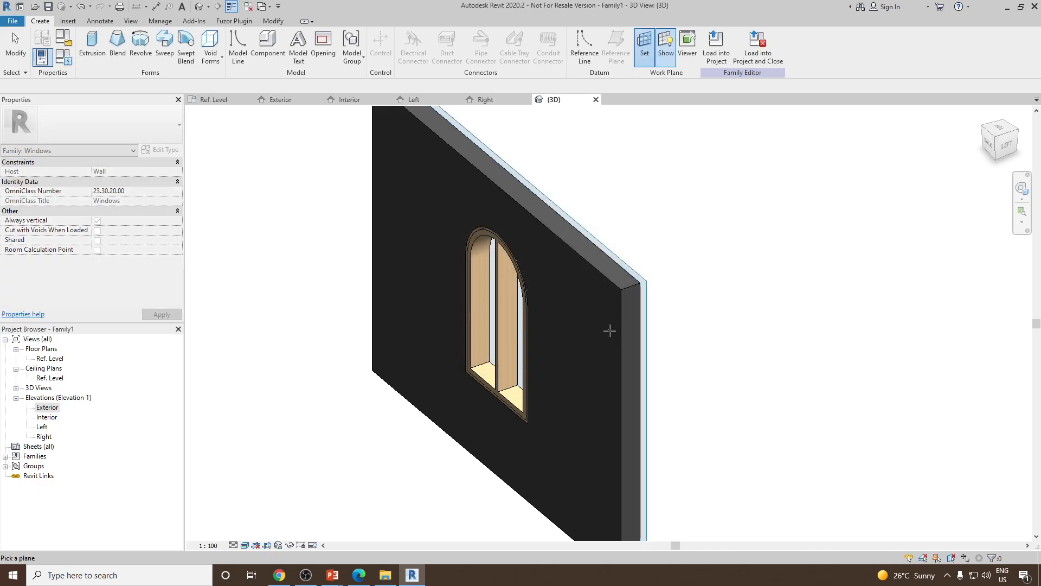
left_click(620, 325)
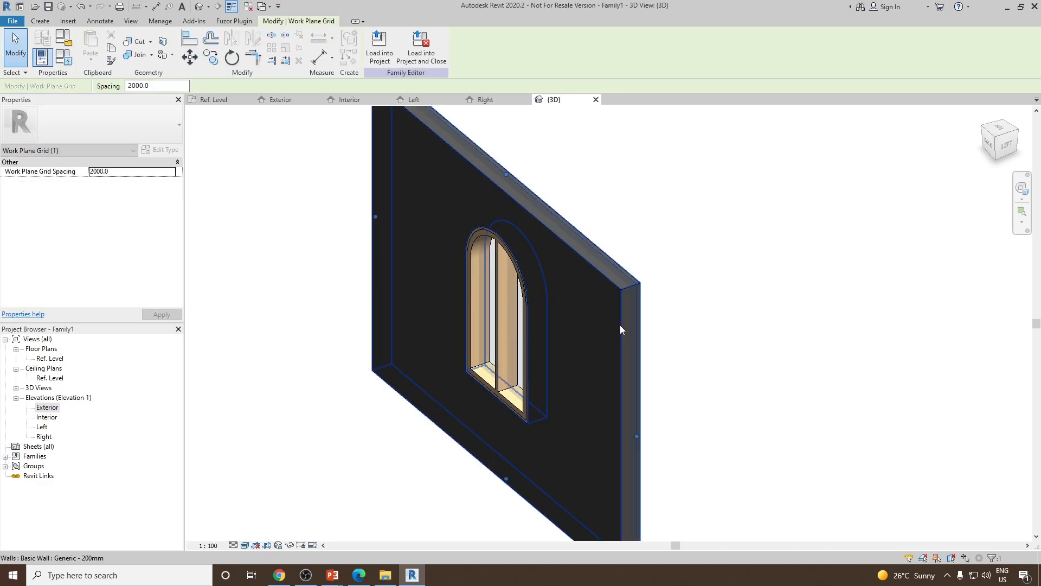
key("Escape")
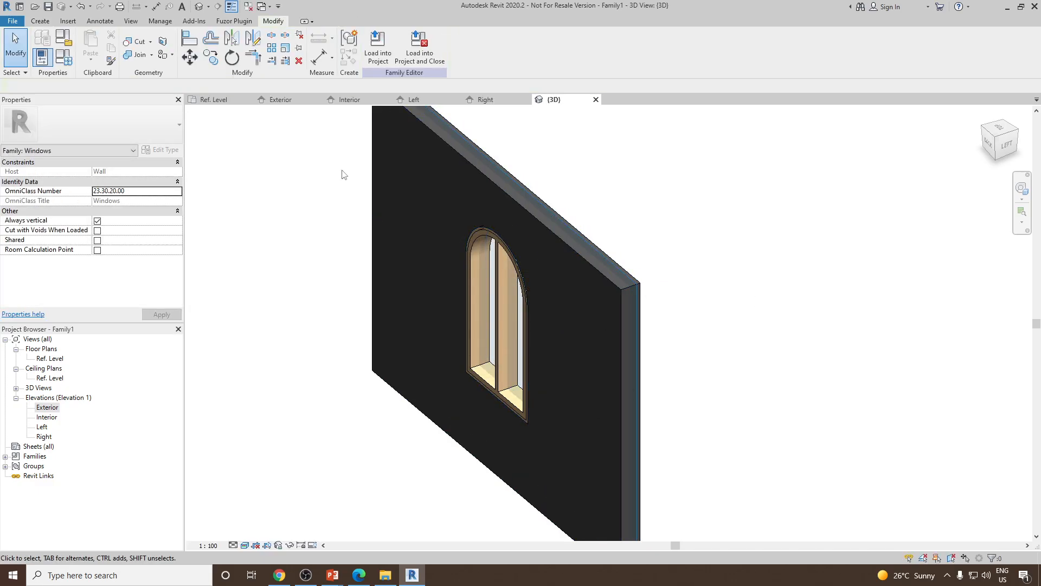
Switch the view to hidden-line display and face the window straight from the Back side
left_click(247, 544)
left_click(271, 488)
middle_click_drag(748, 374, 698, 291, "shift")
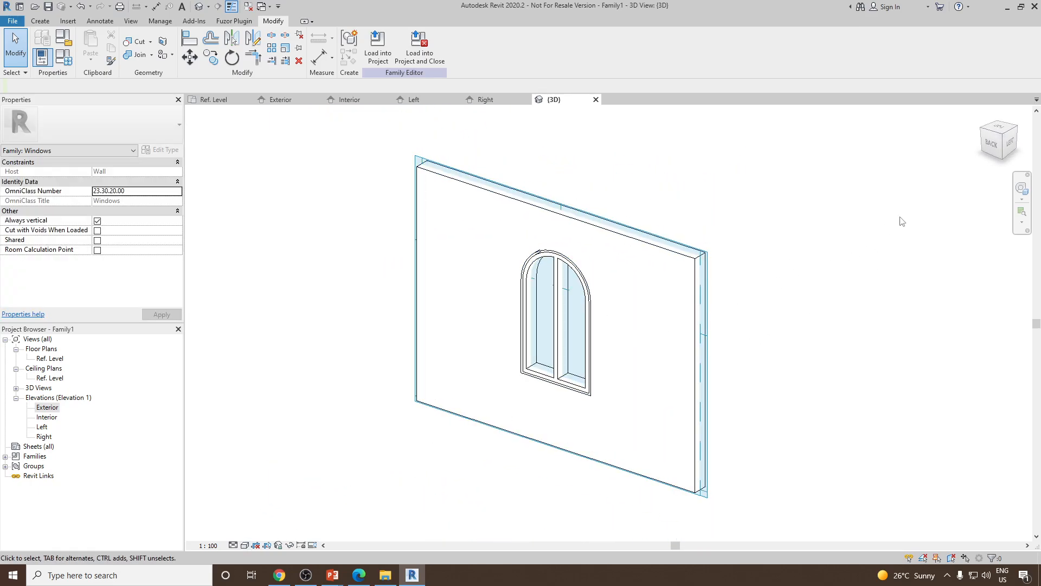
left_click(991, 145)
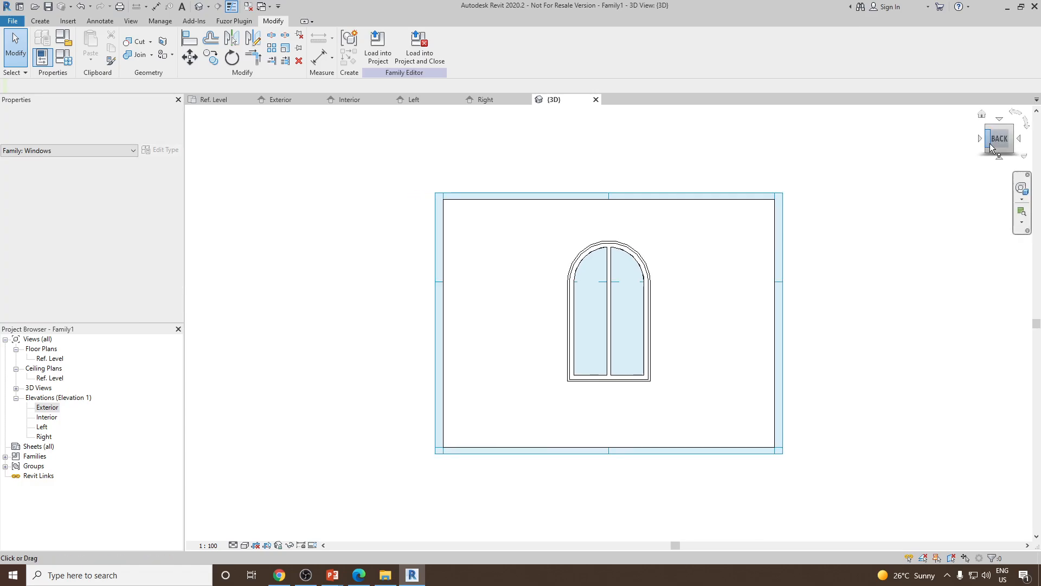
scroll(674, 357, "up", 4)
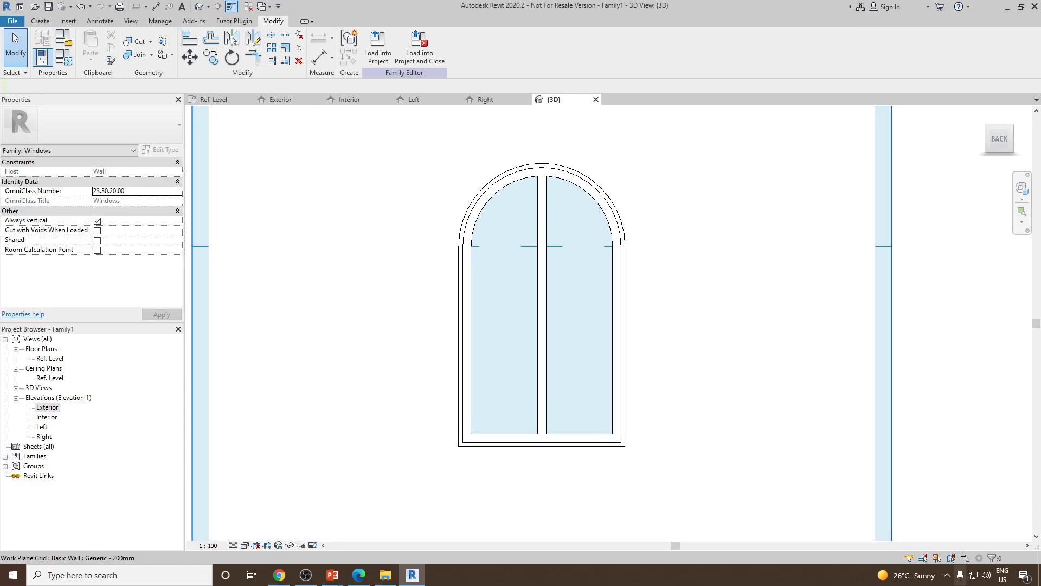
Create an extrusion by picking the inner edges of both sash openings to form the two glass panes
left_click(46, 22)
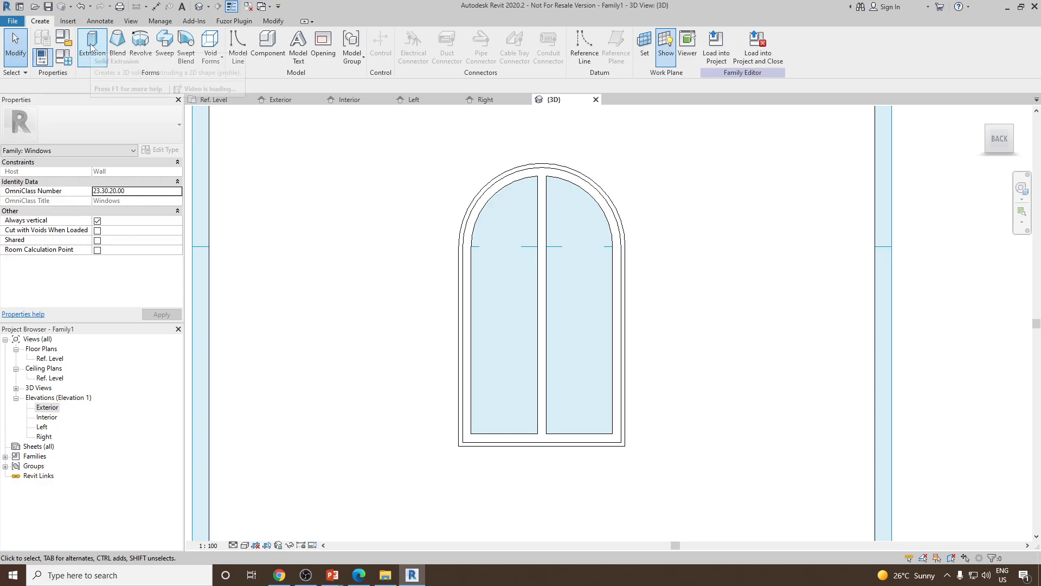
left_click(92, 48)
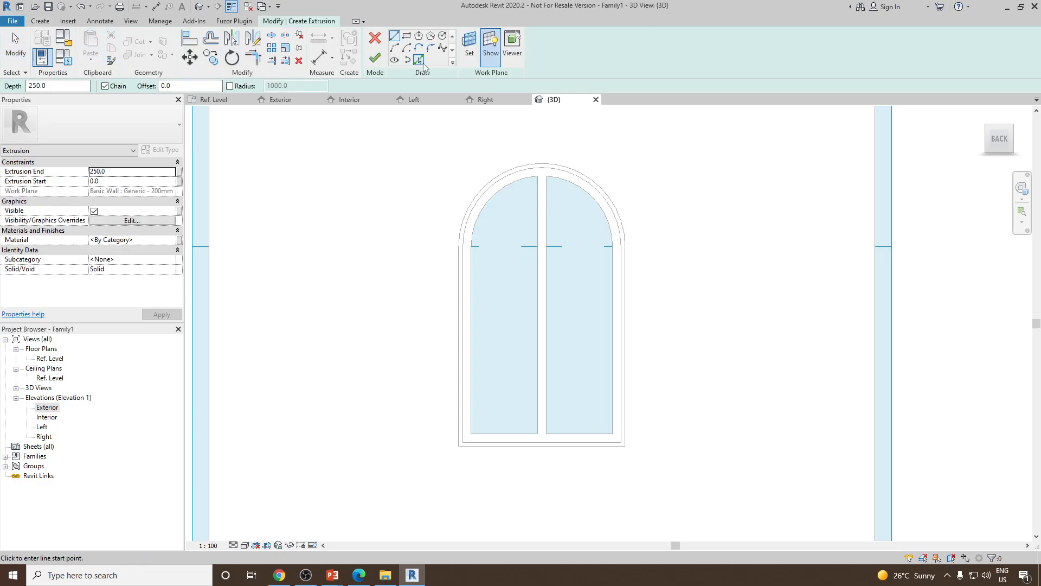
left_click(472, 304)
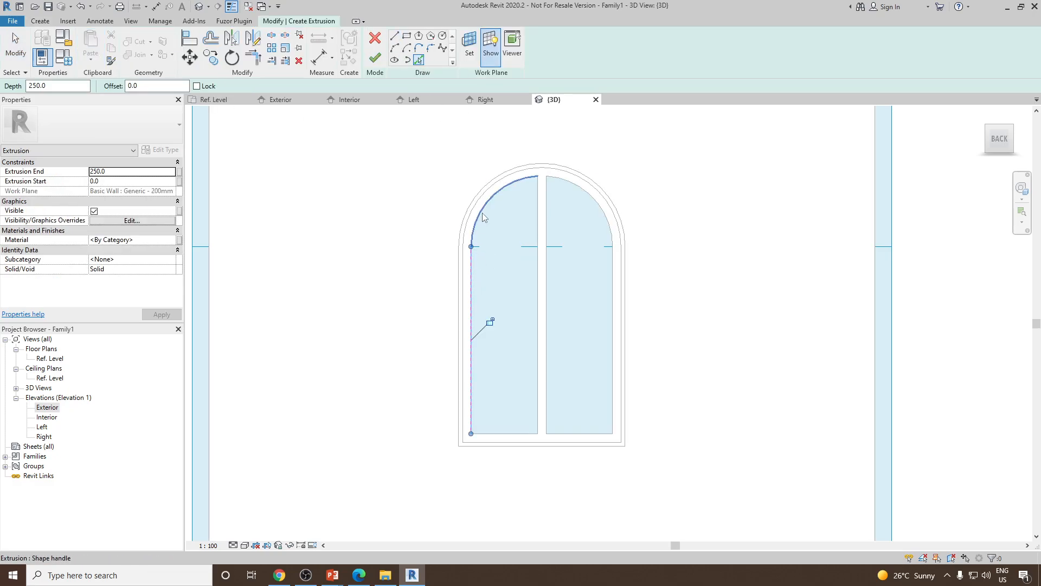
left_click(495, 194)
left_click(541, 213)
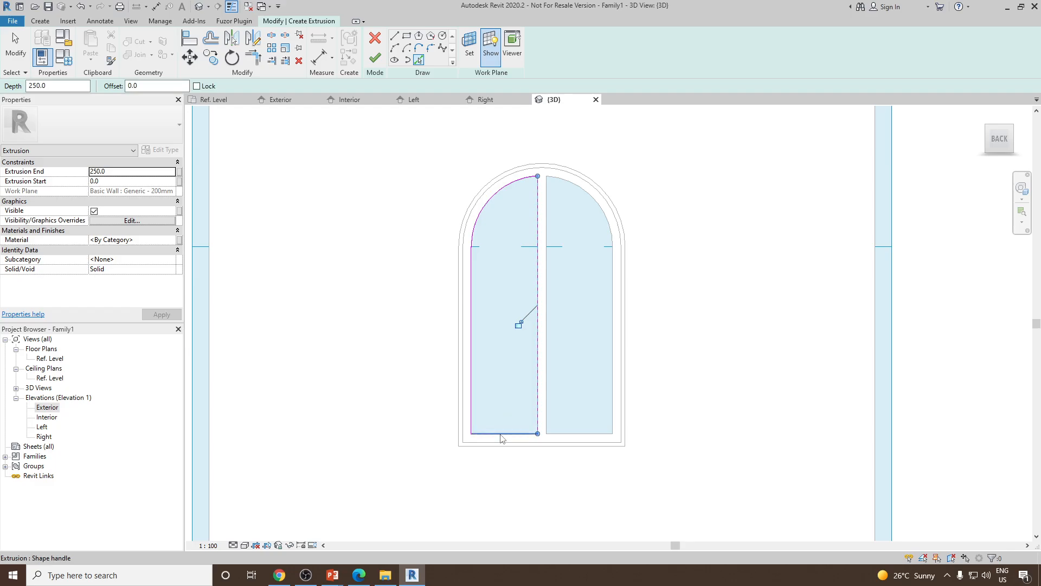
left_click(503, 433)
left_click(547, 304)
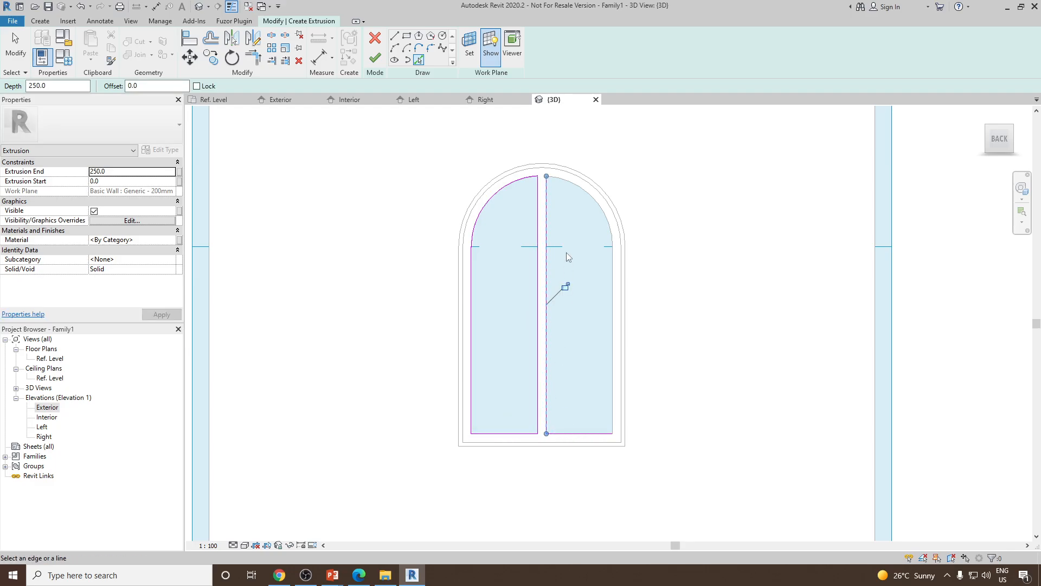
left_click(581, 191)
left_click(613, 292)
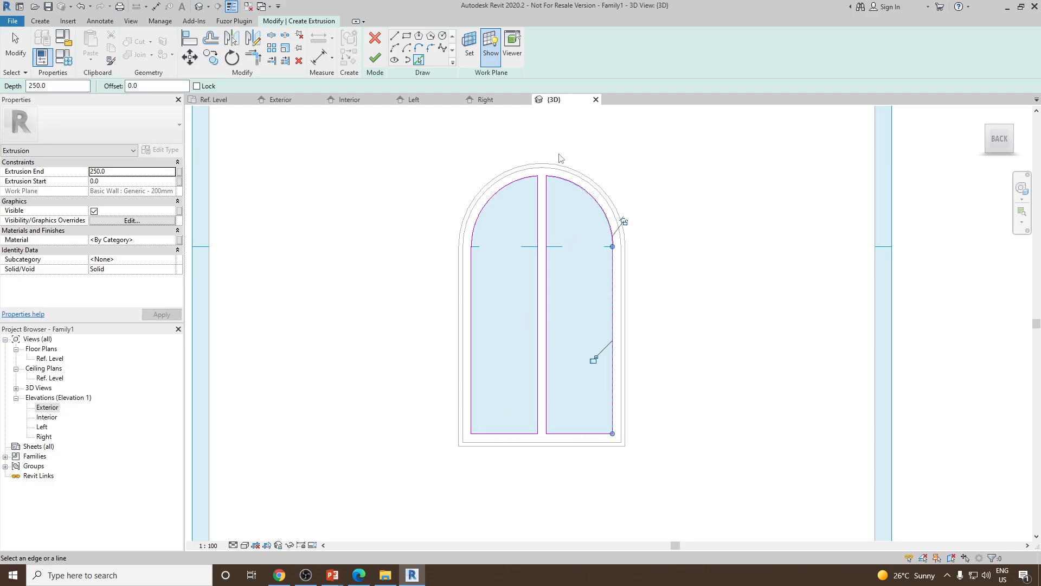
left_click(375, 58)
Set the glass extrusion's start to -10 and its end to 10
scroll(664, 279, "down", 3)
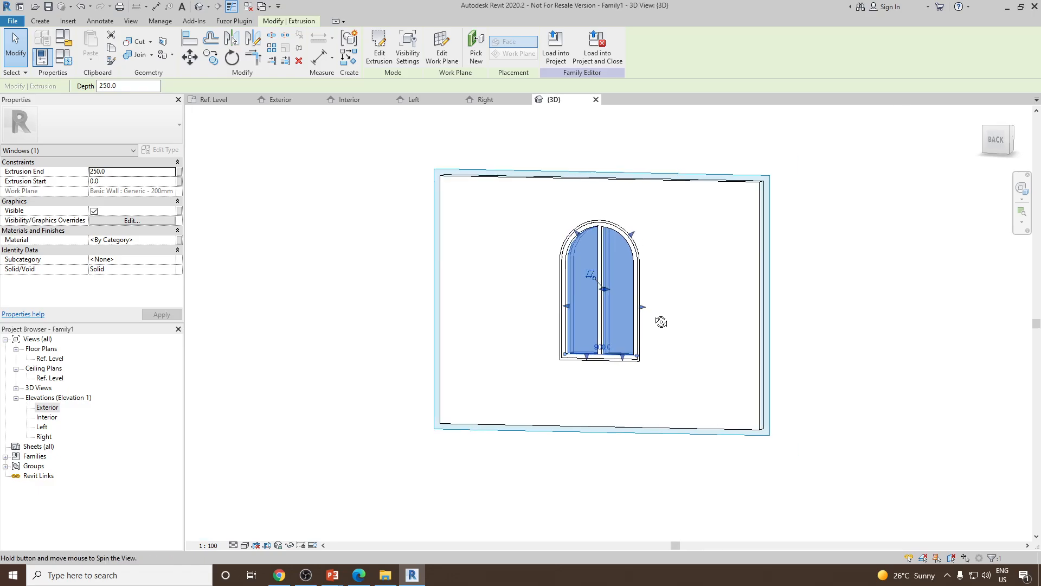
middle_click_drag(662, 318, 520, 414, "shift")
scroll(676, 279, "up", 1)
middle_click_drag(676, 279, 514, 308, "shift")
scroll(575, 219, "up", 2)
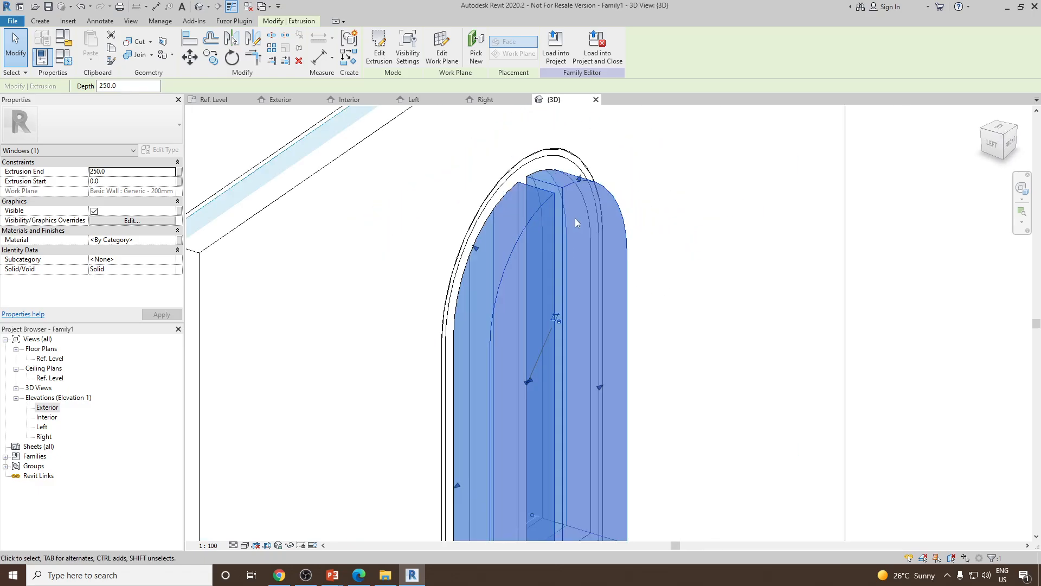
scroll(575, 220, "down", 1)
middle_click_drag(565, 224, 547, 231)
scroll(548, 305, "down", 2)
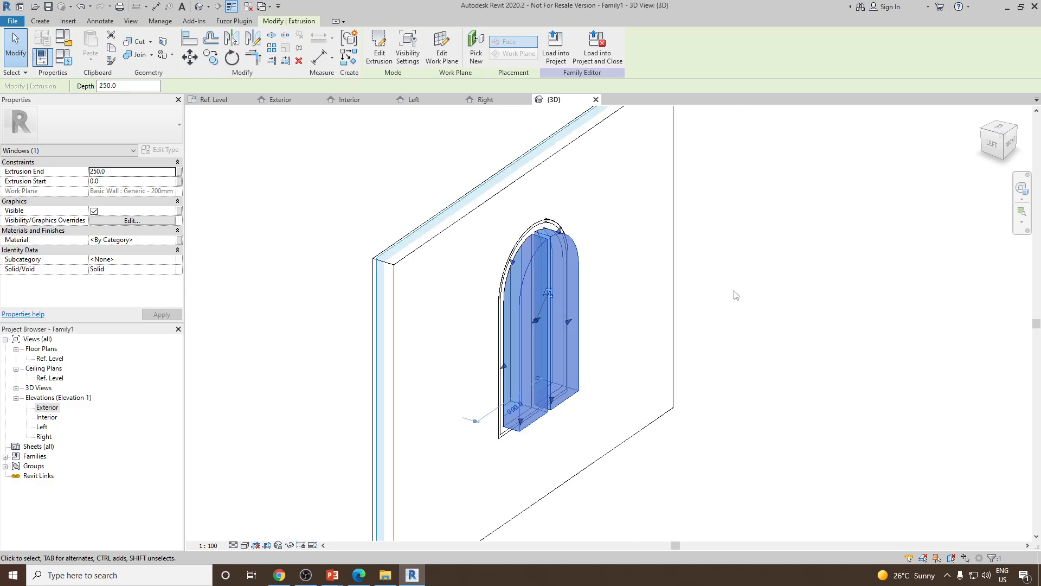
left_click(749, 290)
left_click(547, 251)
middle_click_drag(542, 304, 751, 298, "shift")
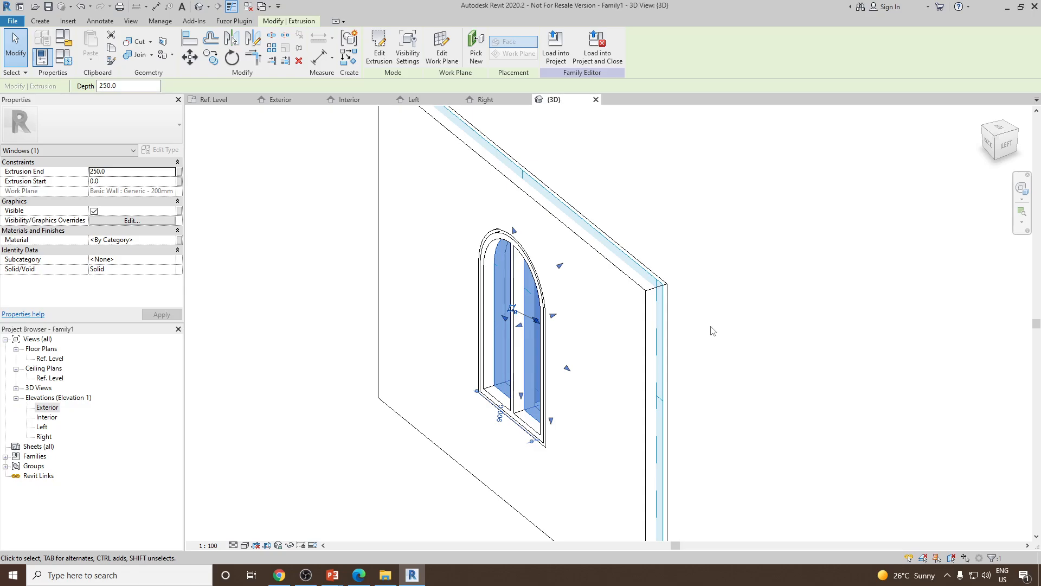
scroll(505, 325, "up", 2)
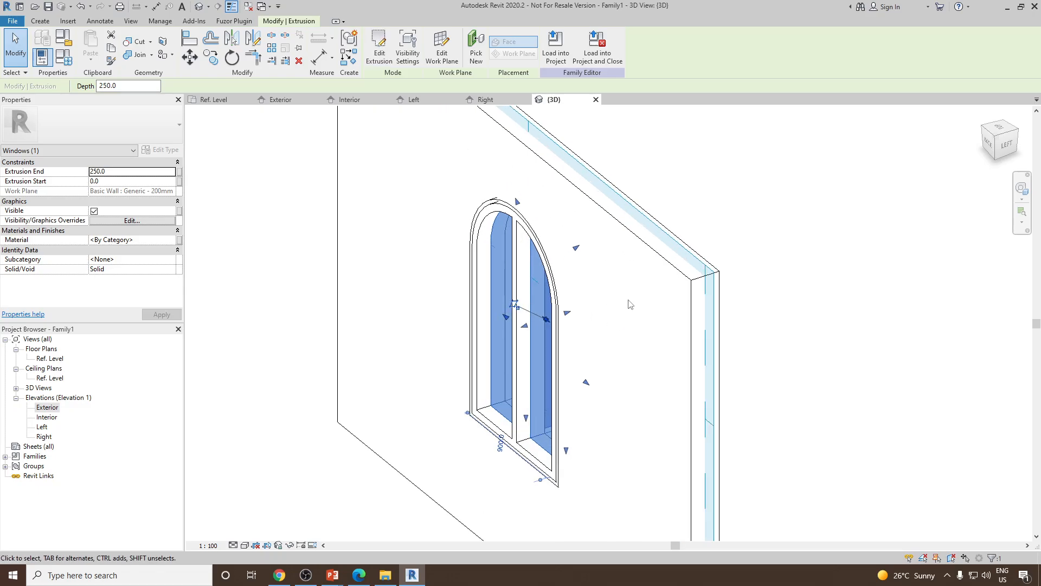
scroll(564, 321, "down", 2)
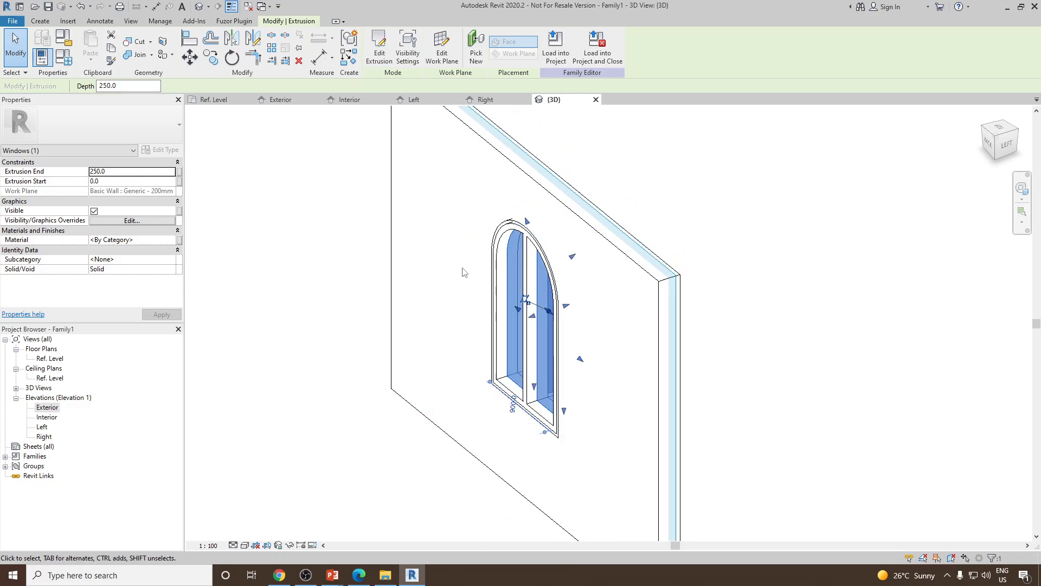
left_click(126, 171)
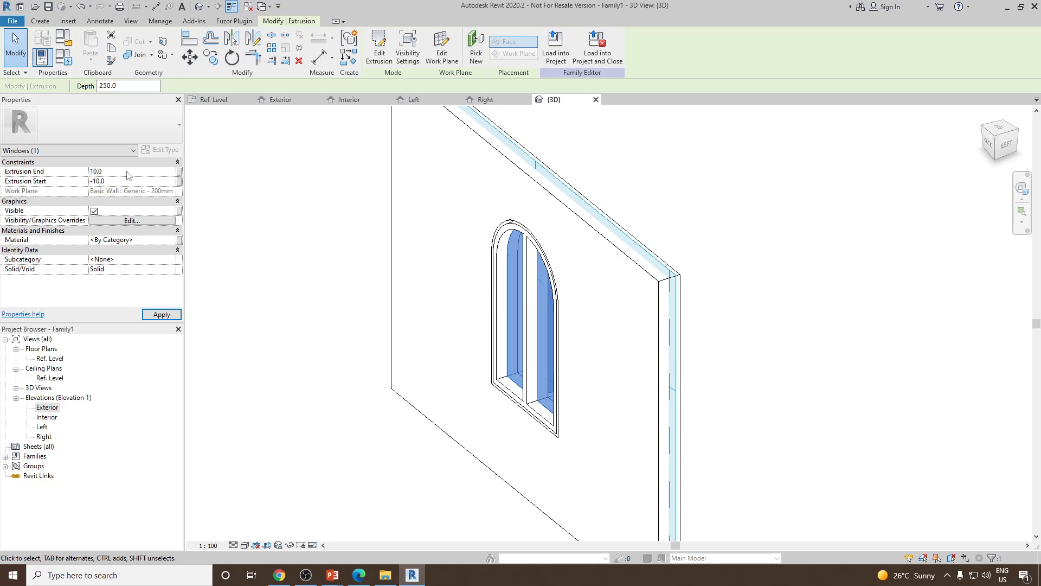
left_click(741, 237)
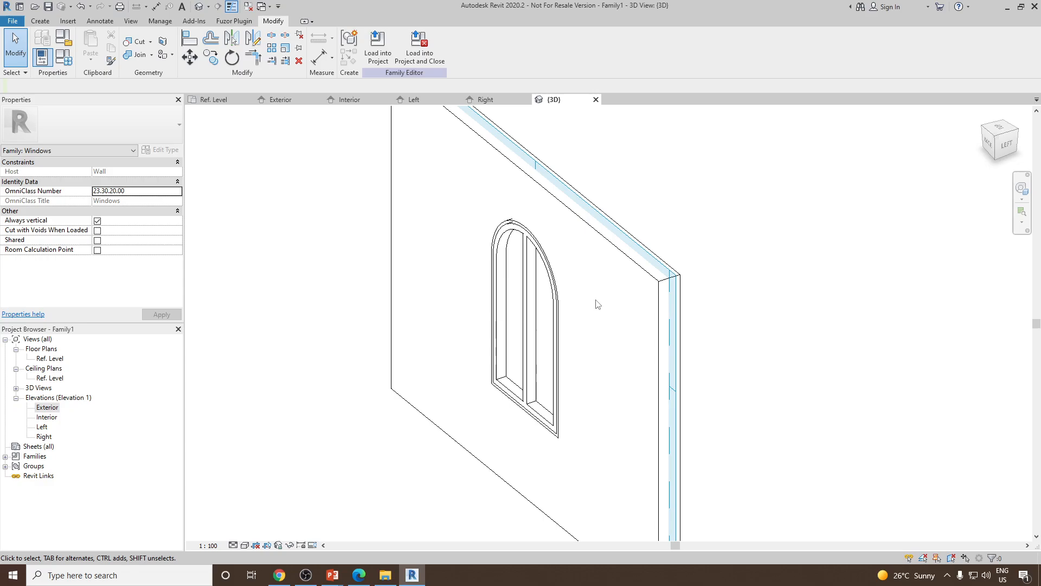
Inspect the glass extrusion in the wall and switch the view back to shaded display
left_click(510, 270)
scroll(515, 252, "up", 3)
middle_click_drag(515, 252, 588, 267, "shift")
scroll(512, 239, "down", 3)
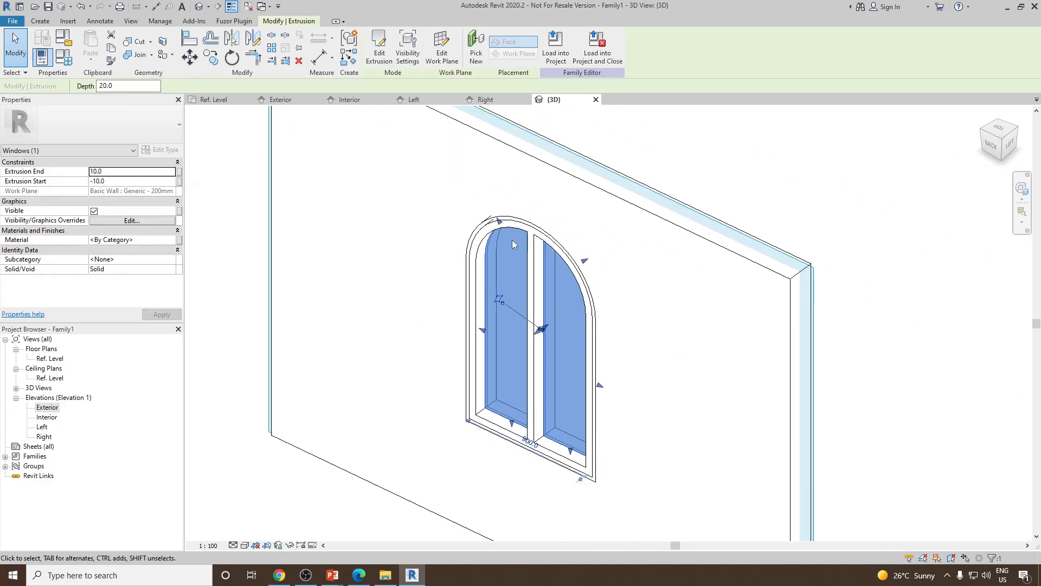
middle_click_drag(510, 322, 530, 296, "shift")
scroll(530, 295, "down", 3)
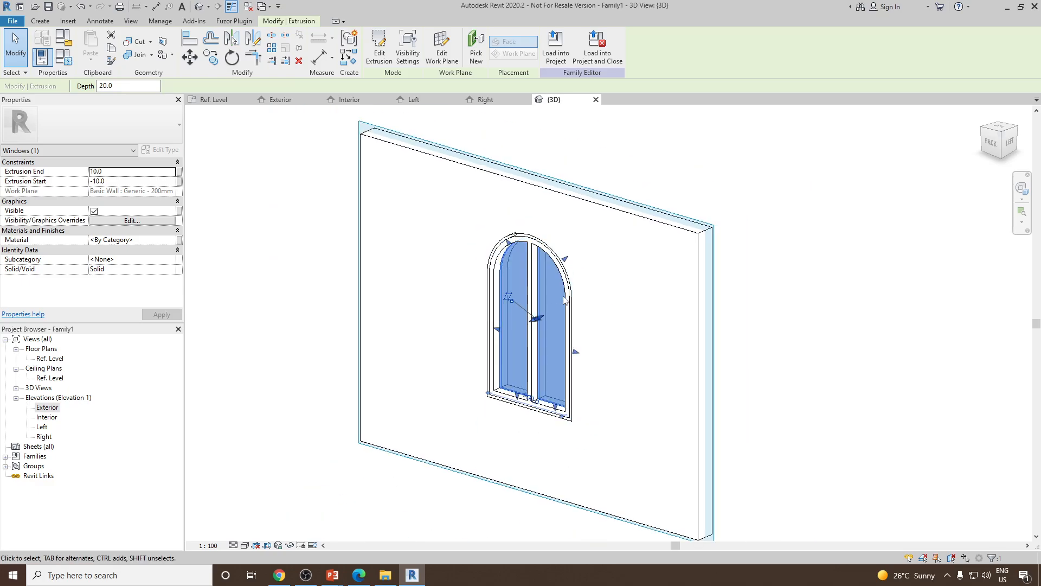
left_click(244, 545)
left_click(282, 518)
key("Escape")
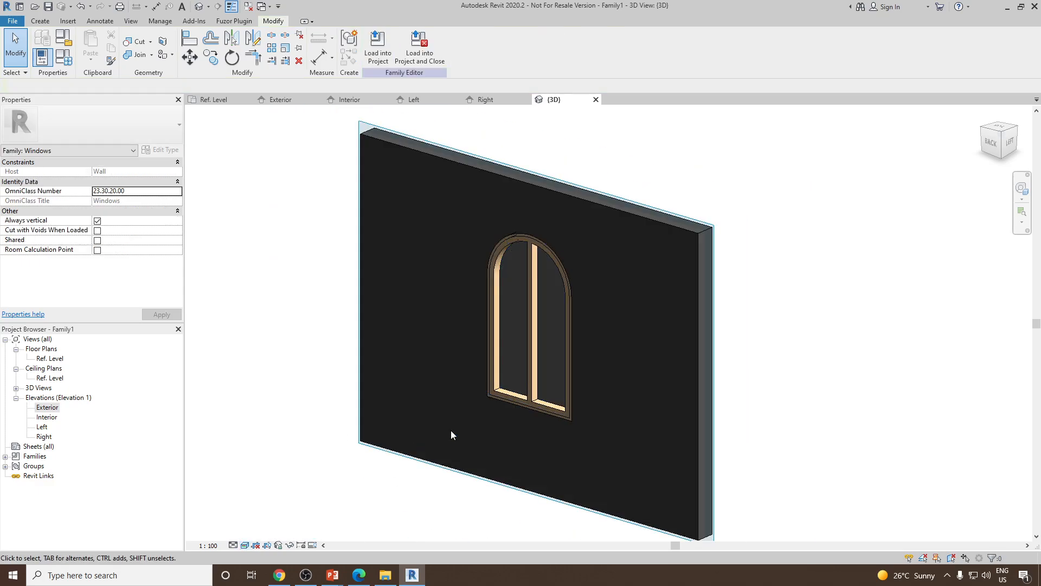
Assign the Glass subcategory to the glass extrusion
left_click(508, 398)
mouse_move(507, 397)
middle_mouse_down("shift")
mouse_move(430, 344)
mouse_move(603, 379)
middle_mouse_up("shift")
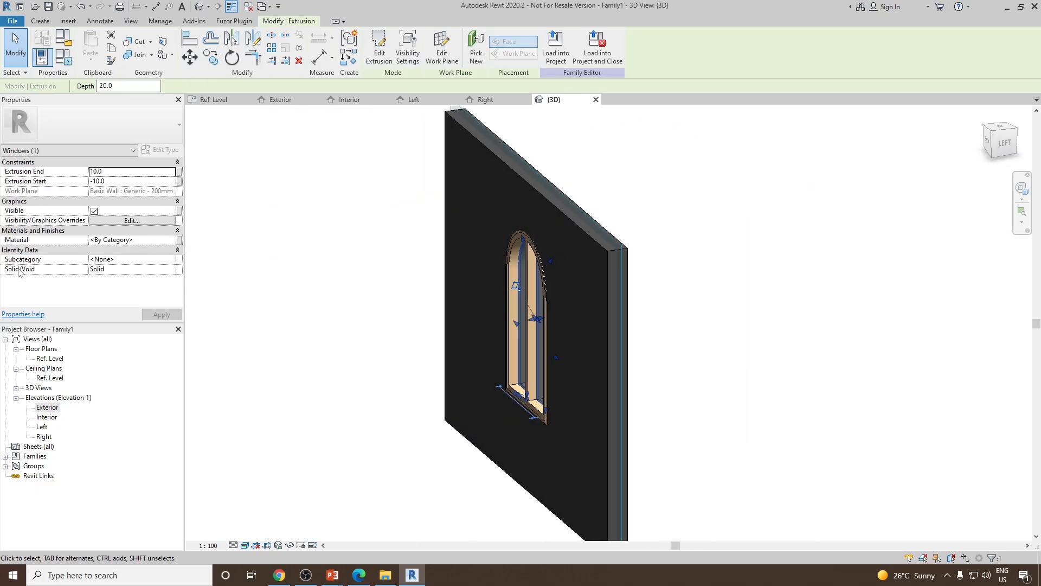
left_click(171, 261)
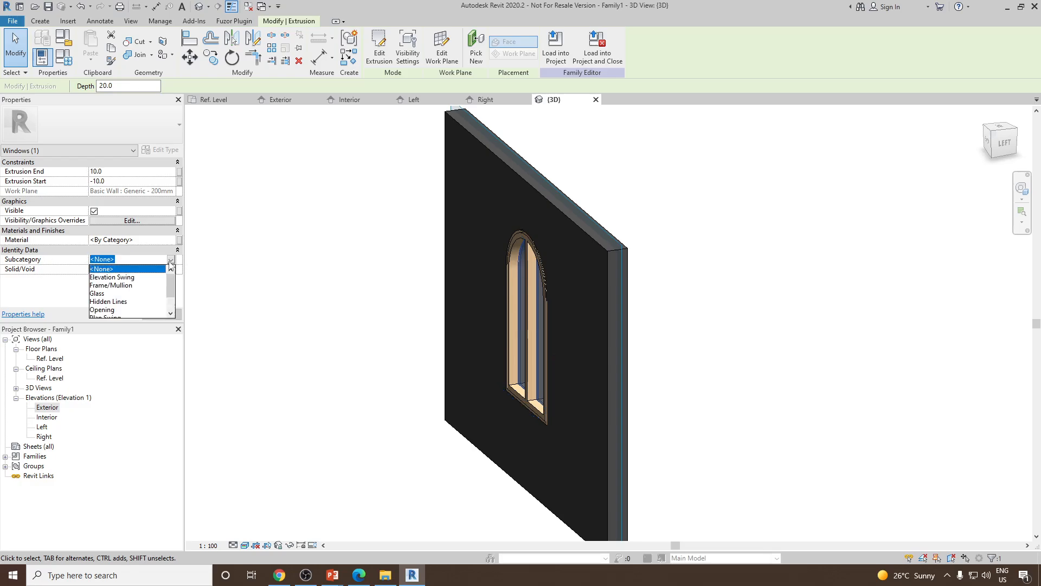
left_click(101, 294)
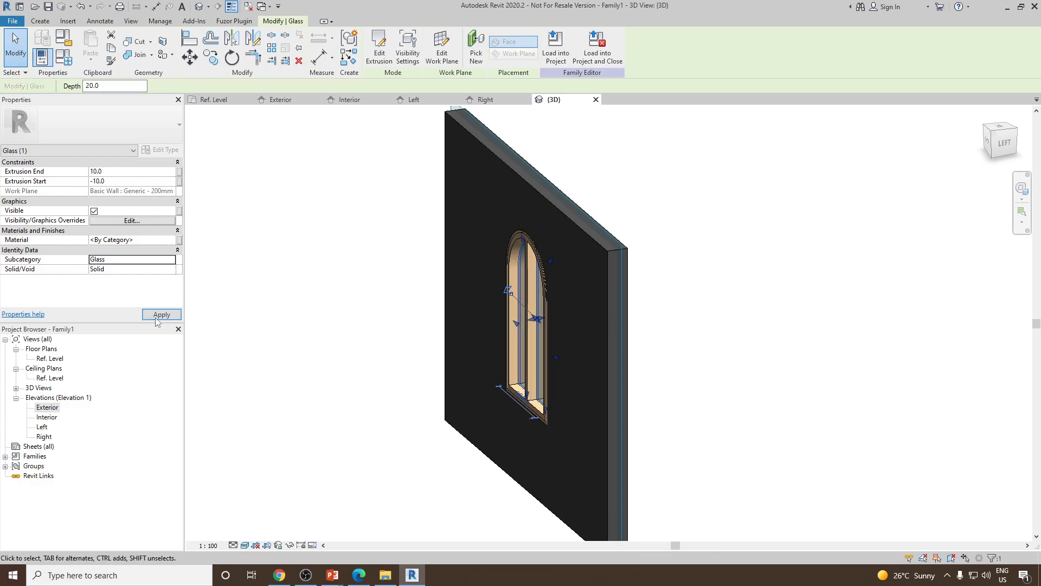
left_click(297, 317)
middle_click_drag(498, 334, 575, 356, "shift")
scroll(501, 334, "up", 1)
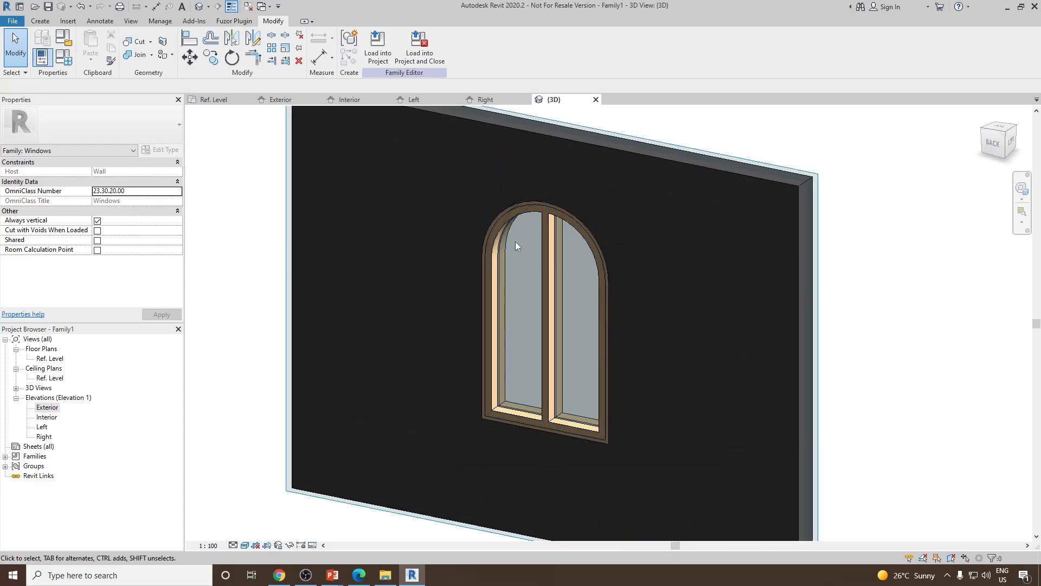
left_click(499, 262)
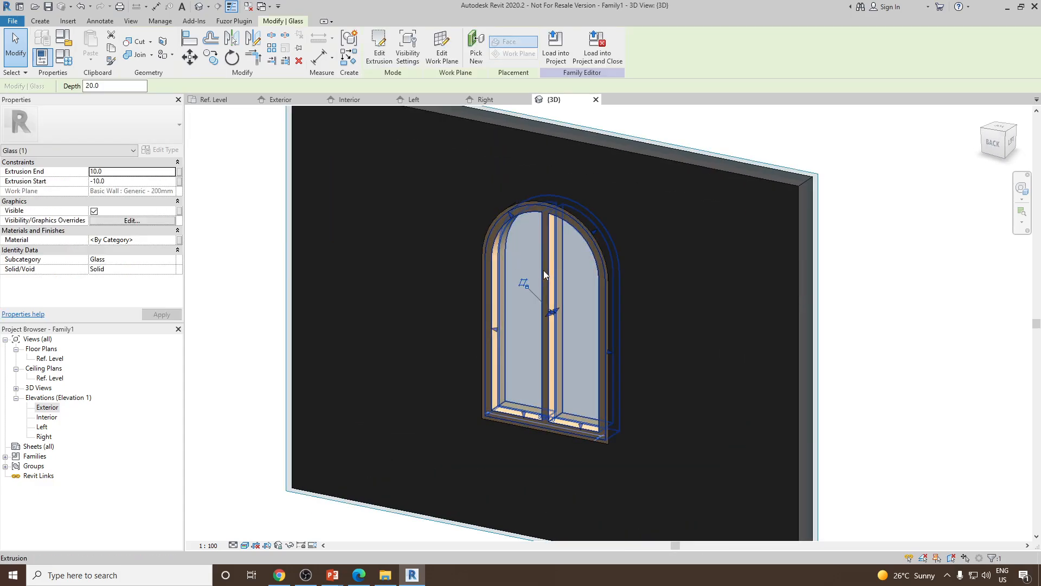
Save the window family as Arch Window in the Revit > Families > Window folder on the D: drive
key("Escape")
middle_click_drag(529, 245, 589, 317, "shift")
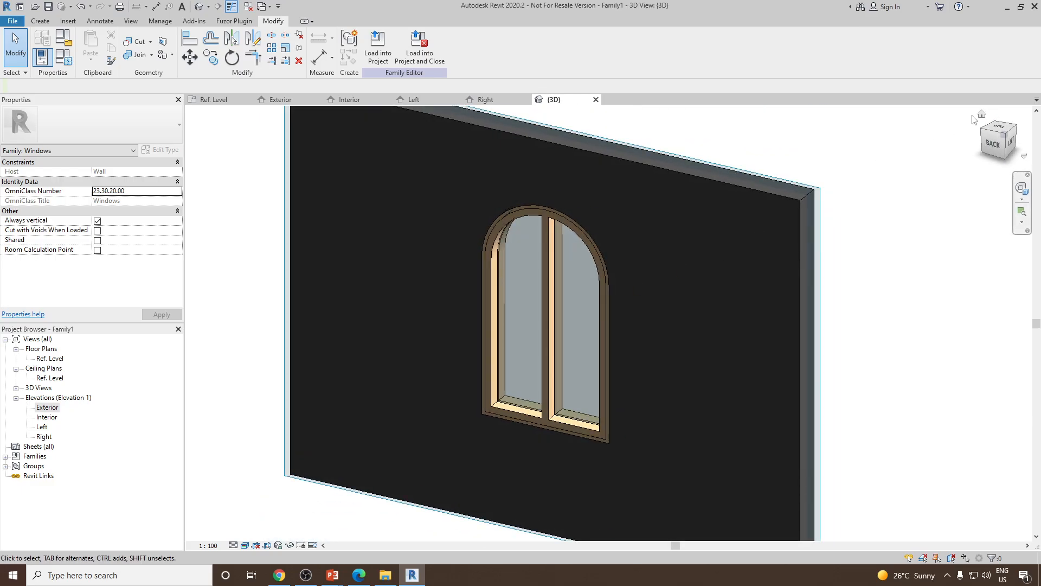
left_click(976, 118)
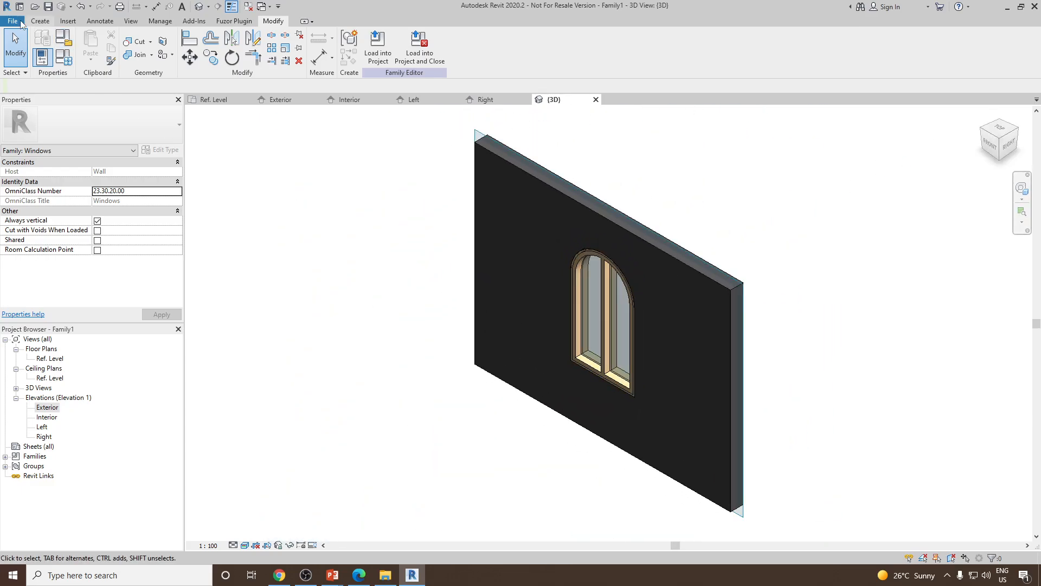
left_click(22, 24)
mouse_move(37, 148)
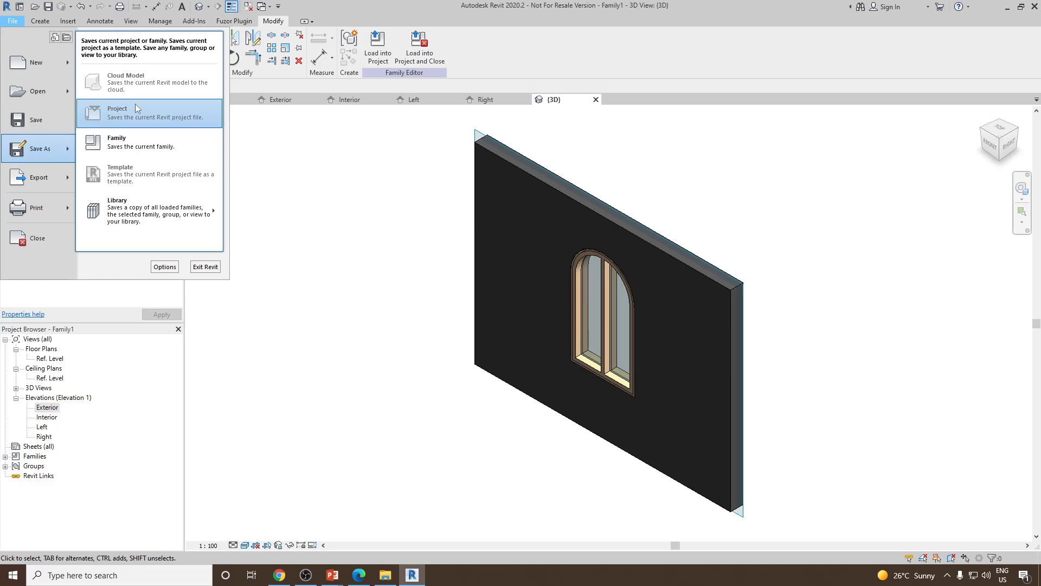
left_click(135, 142)
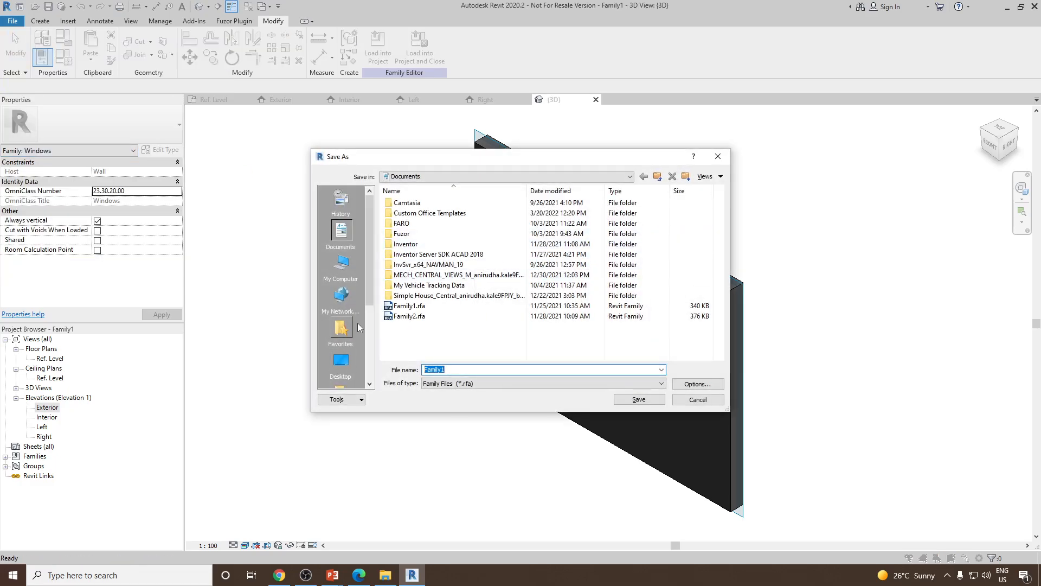
left_click(341, 263)
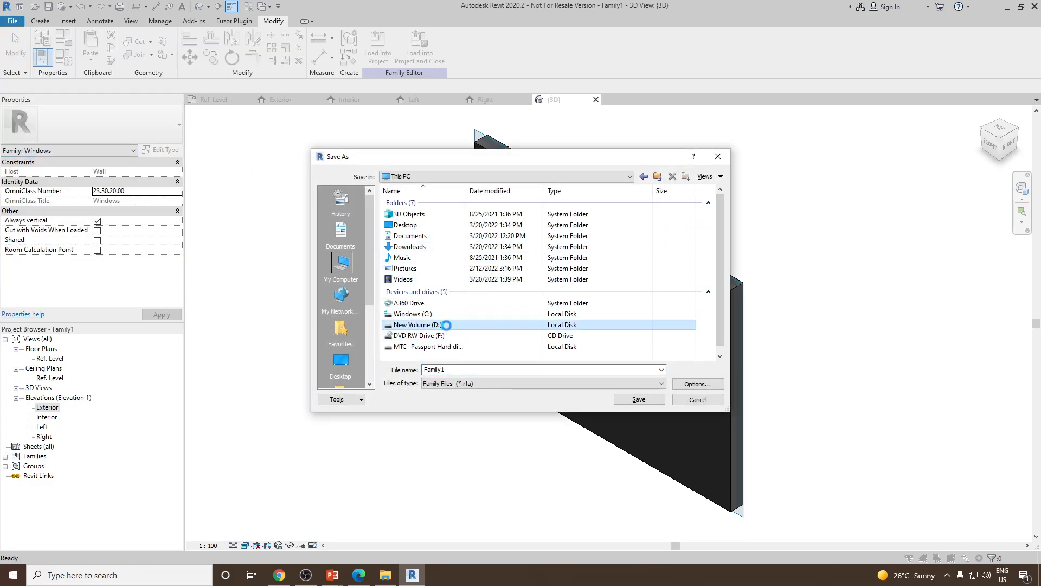
double_click(446, 325)
double_click(412, 203)
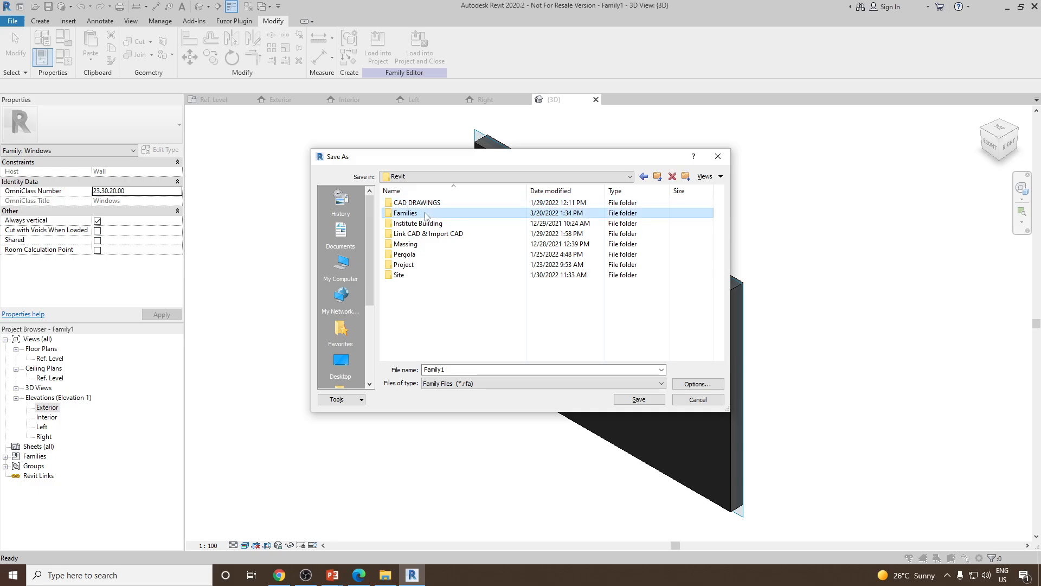
double_click(426, 213)
double_click(412, 244)
double_click(453, 370)
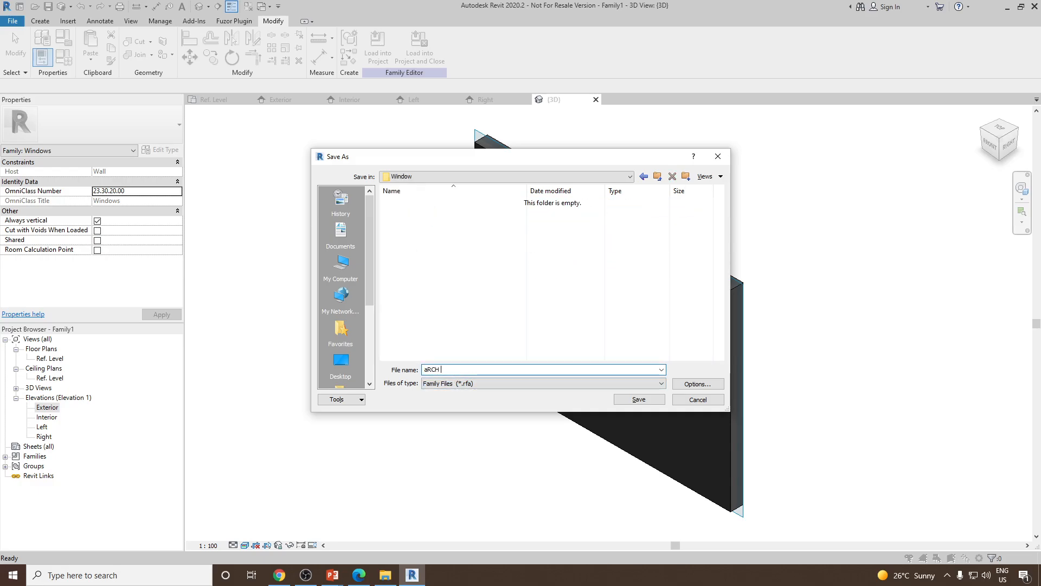
type("s")
key("BackSpace")
key("BackSpace")
left_click(639, 400)
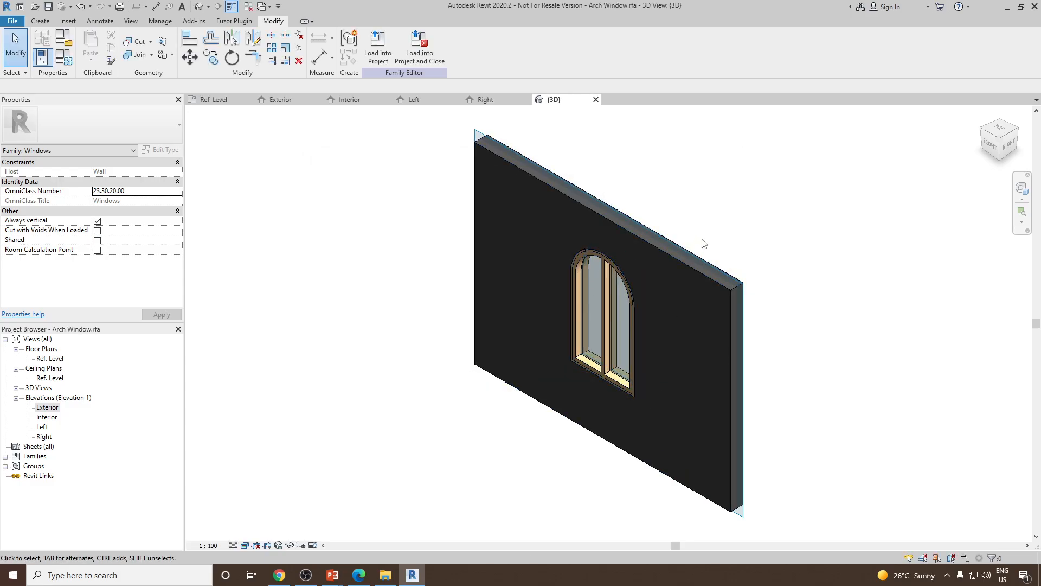
Close the family's inactive views and create a new project from the default template
left_click(249, 7)
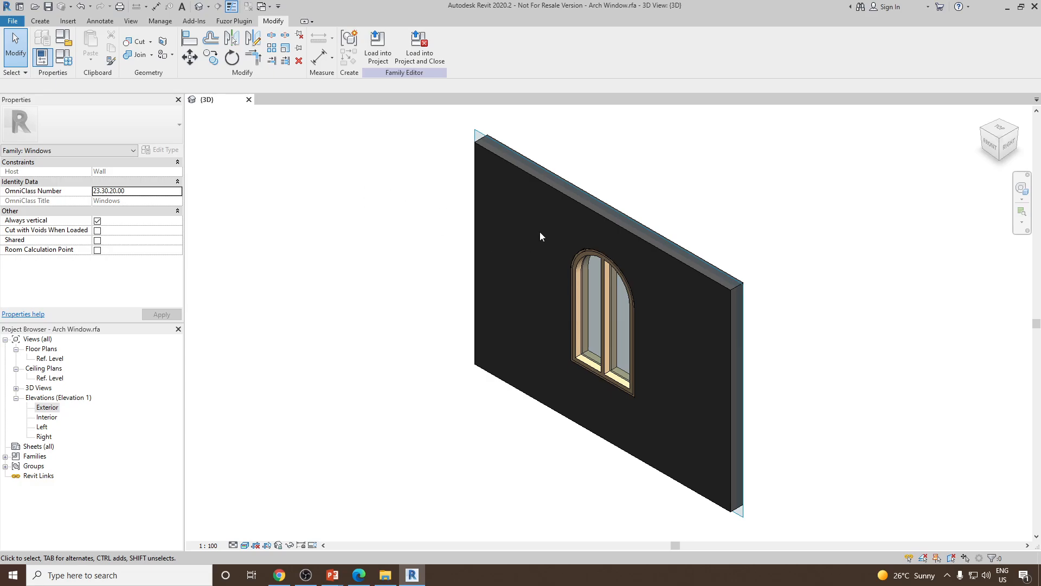
left_click(13, 21)
mouse_move(69, 64)
left_click(109, 66)
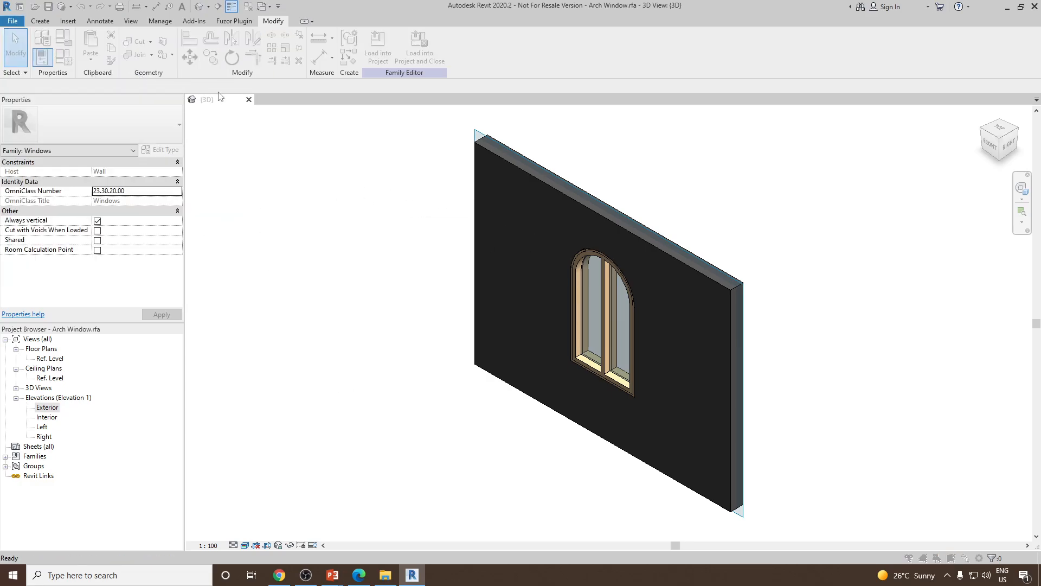
left_click(493, 325)
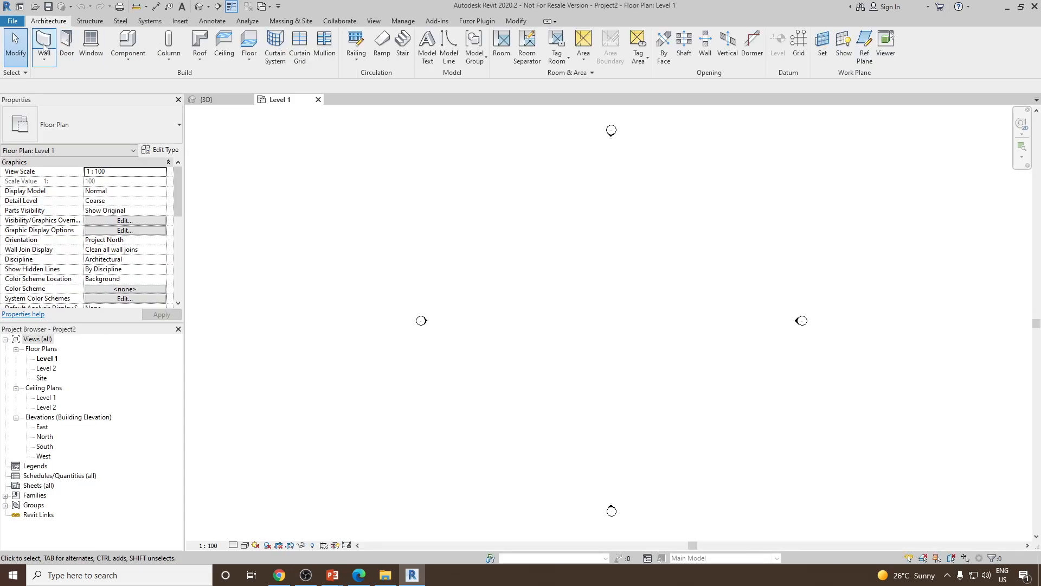
Draw a rectangular set of walls about 11400 by 5900 mm on Level 1
left_click(44, 46)
left_click(444, 36)
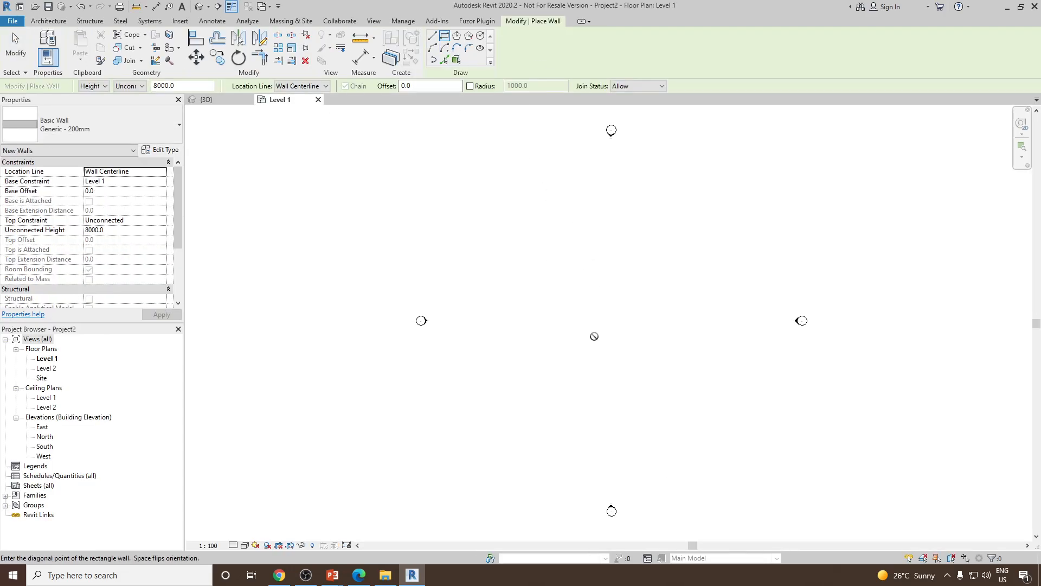
left_click(558, 275)
scroll(634, 316, "up", 2)
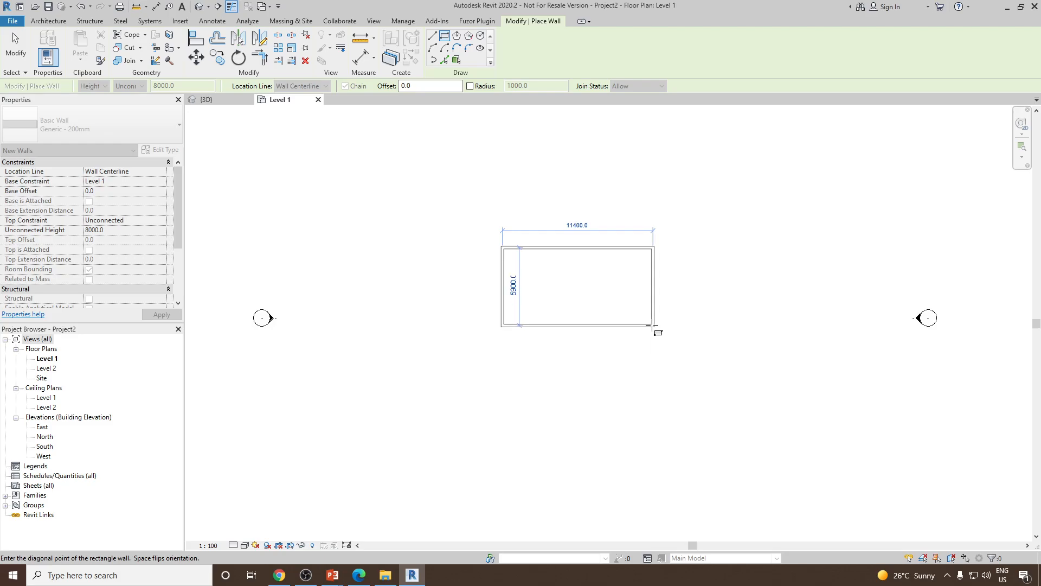
left_click(653, 326)
right_click(593, 214)
left_click(624, 219)
Hide the Elevations annotation category in the Level 1 plan's visibility/graphics overrides
scroll(564, 296, "up", 2)
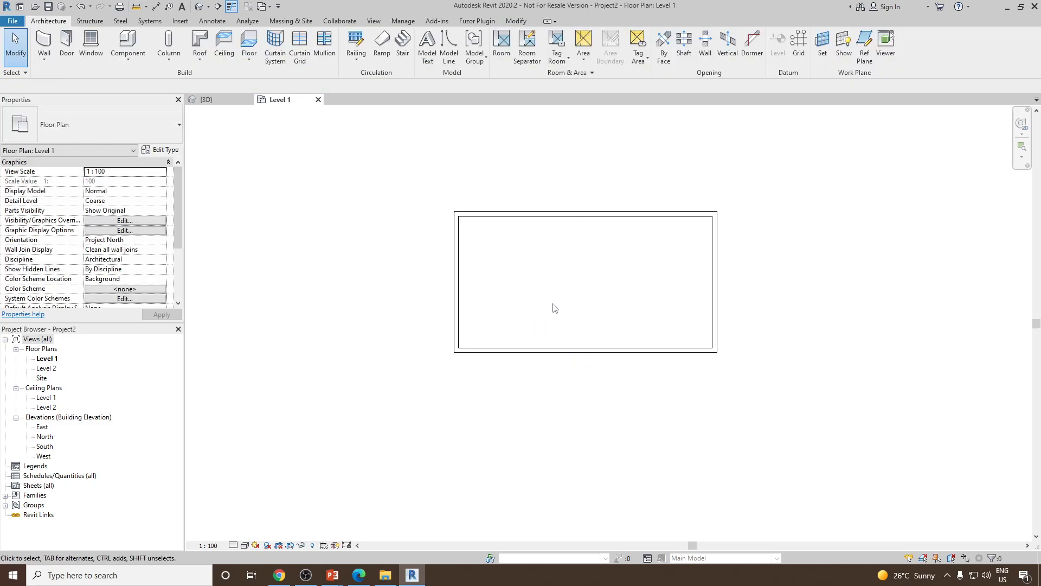
scroll(586, 314, "down", 3)
key("v")
key("g")
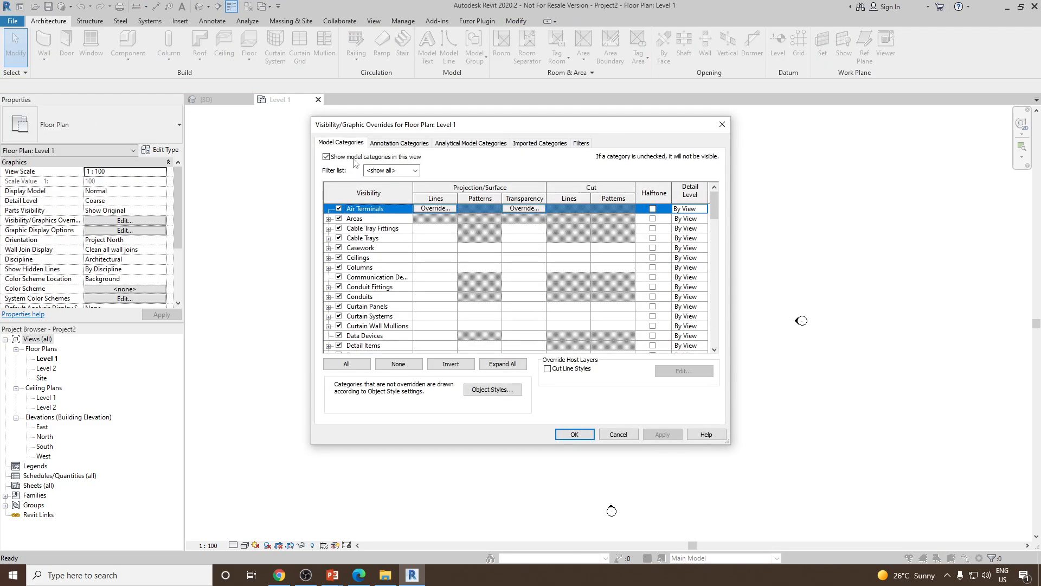
left_click(413, 144)
left_click(405, 269)
key("e")
scroll(362, 323, "down", 1)
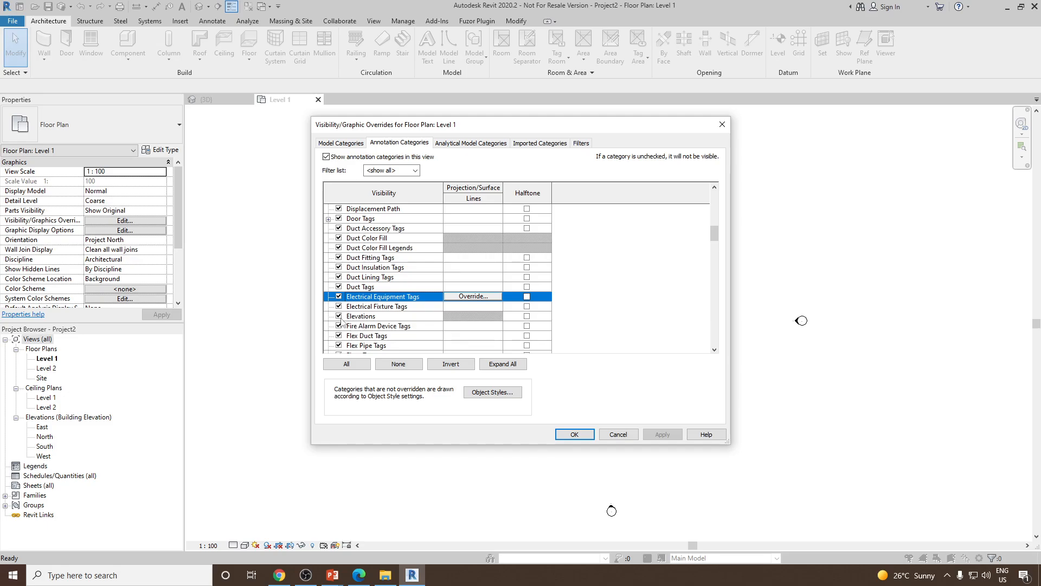
left_click(339, 316)
left_click(574, 434)
key("z")
key("f")
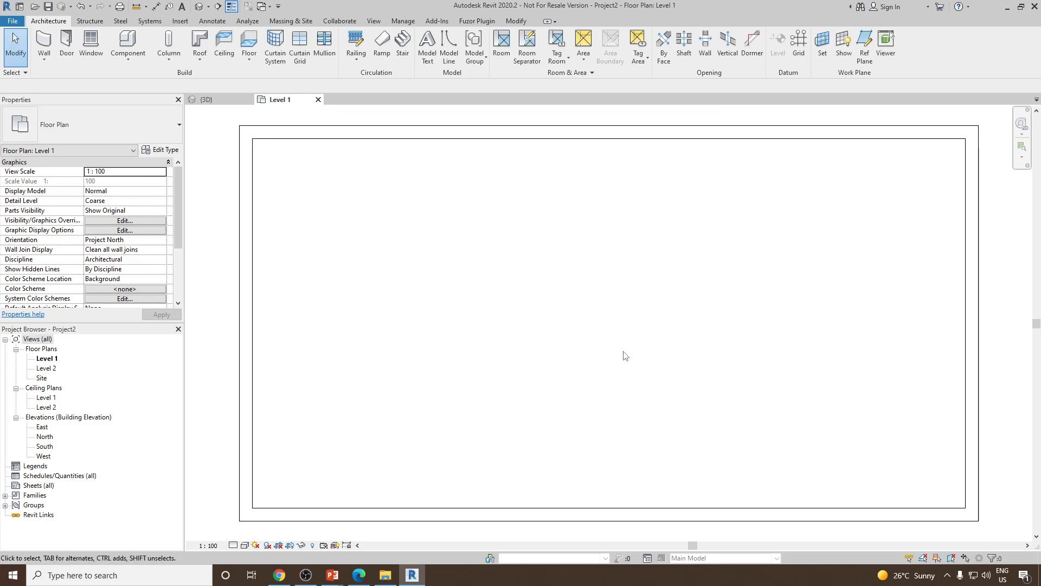
scroll(813, 318, "down", 2)
left_click(903, 314)
left_click_drag(903, 314, 787, 317)
left_click(865, 333)
left_click(723, 206)
left_click_drag(723, 206, 719, 270)
key("z")
key("f")
left_click(488, 191)
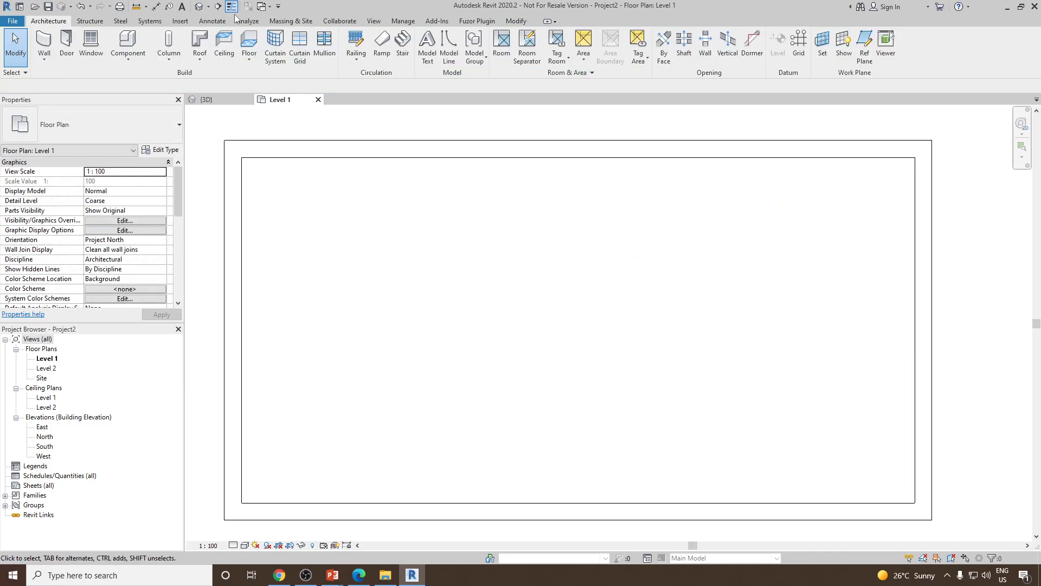
Load the Arch Window family into the project and place three windows along the lower wall
left_click(261, 7)
left_click(320, 48)
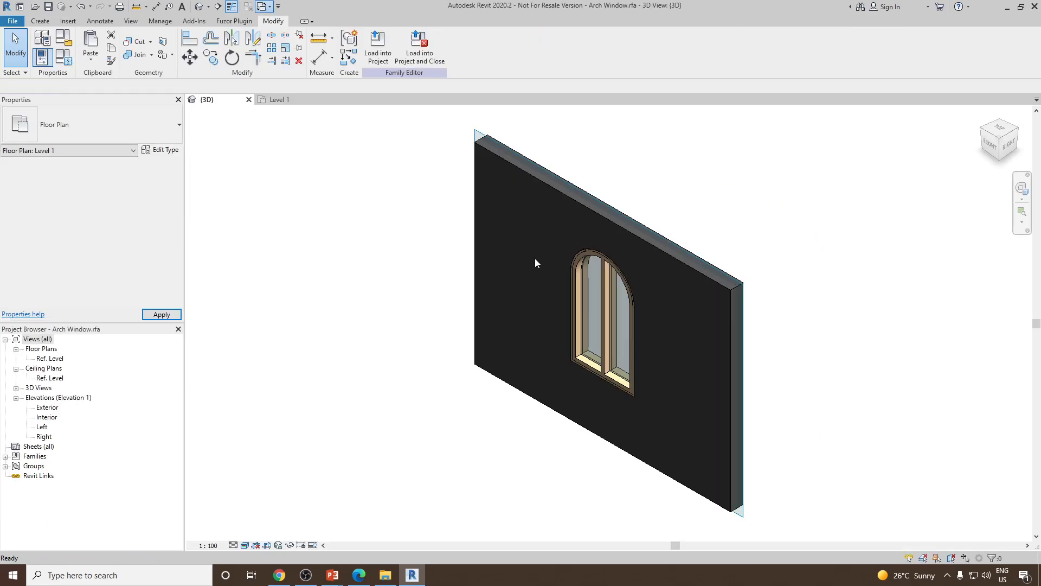
scroll(606, 308, "up", 2)
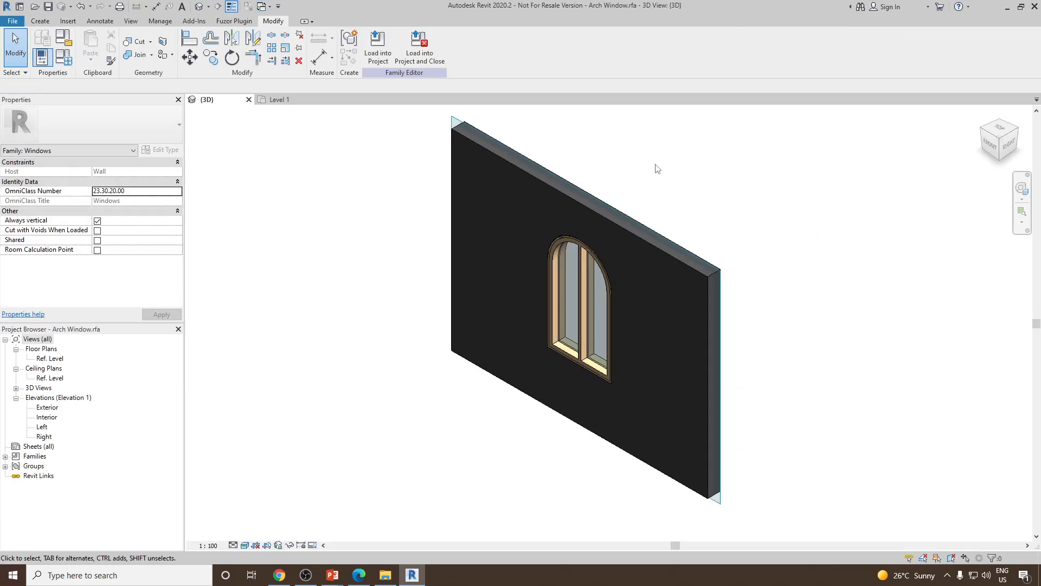
left_click(371, 52)
middle_click_drag(563, 325, 674, 227)
scroll(601, 264, "down", 2)
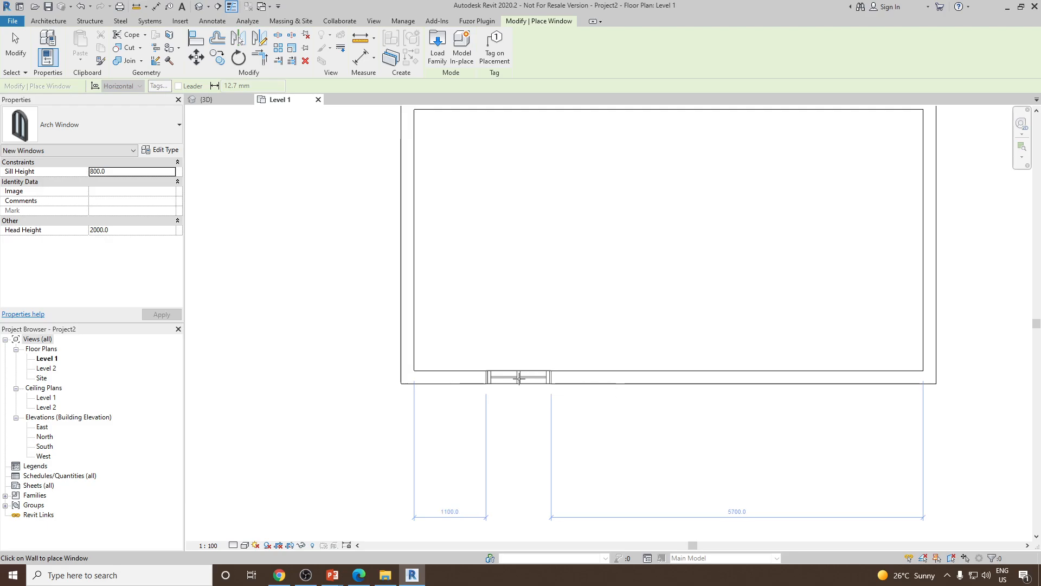
left_click(519, 378)
left_click(682, 379)
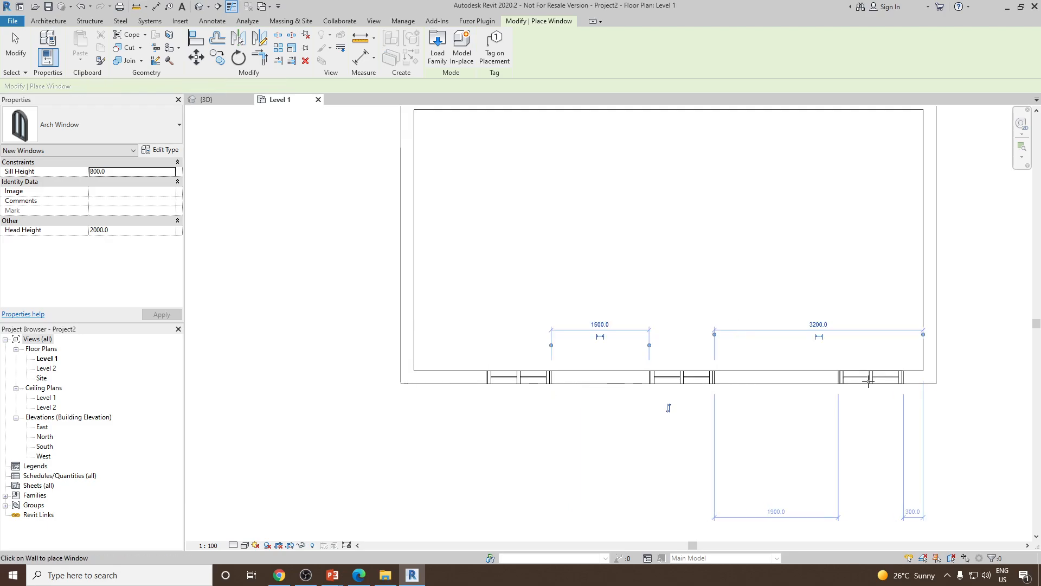
left_click(866, 380)
key("Escape")
key("Escape")
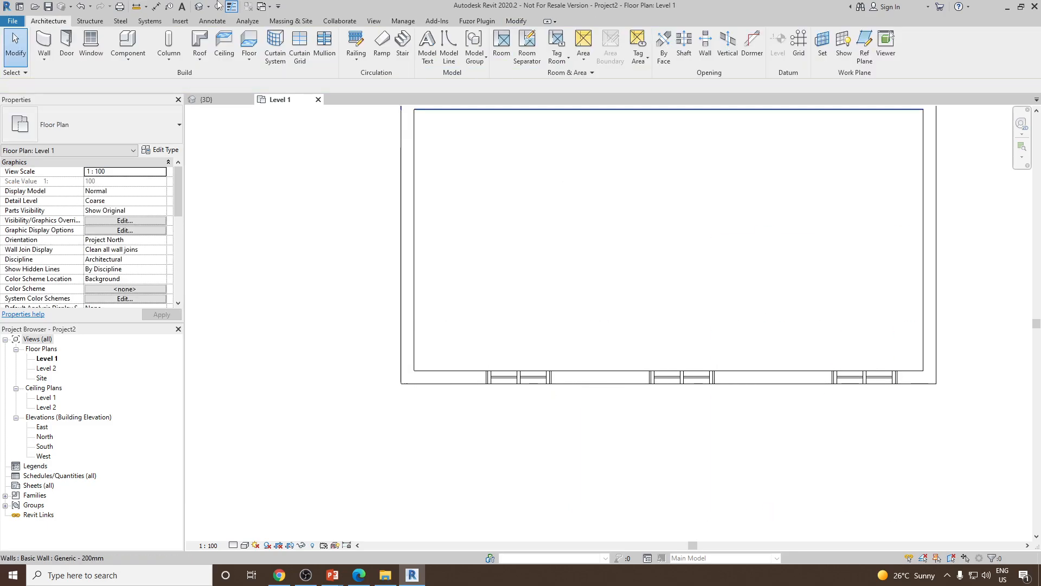
Open the default 3D view and set it to Fine detail level with shaded visual style
left_click(199, 6)
scroll(564, 338, "up", 5)
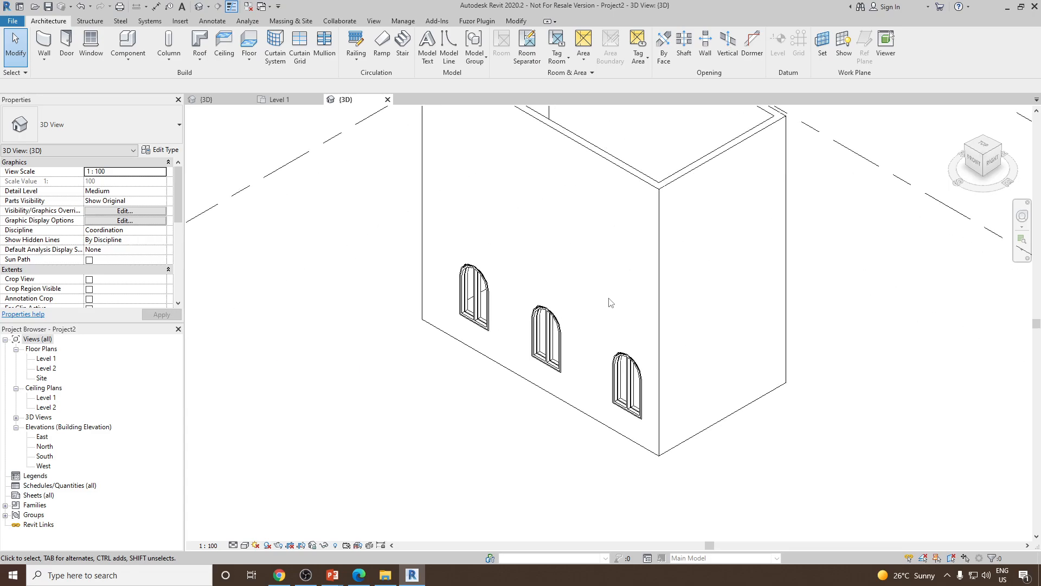
left_click(244, 535)
left_click(245, 545)
left_click(259, 522)
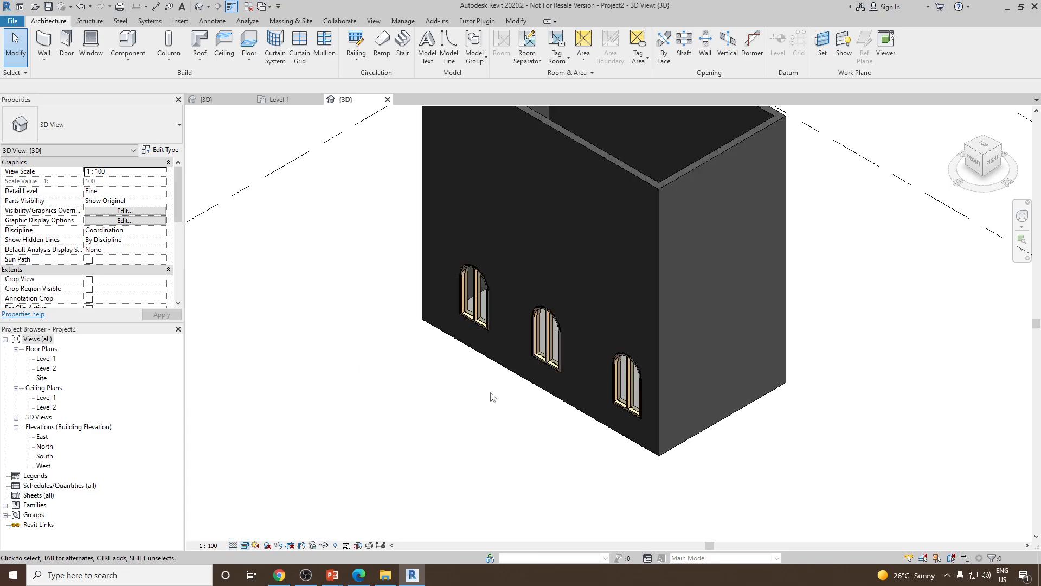
Orbit and zoom around the 3D view to inspect the placed arch windows
middle_click_drag(475, 432, 570, 317, "shift")
scroll(480, 362, "up", 4)
middle_click_drag(574, 390, 588, 297)
middle_click_drag(621, 345, 567, 374, "shift")
scroll(648, 348, "down", 1)
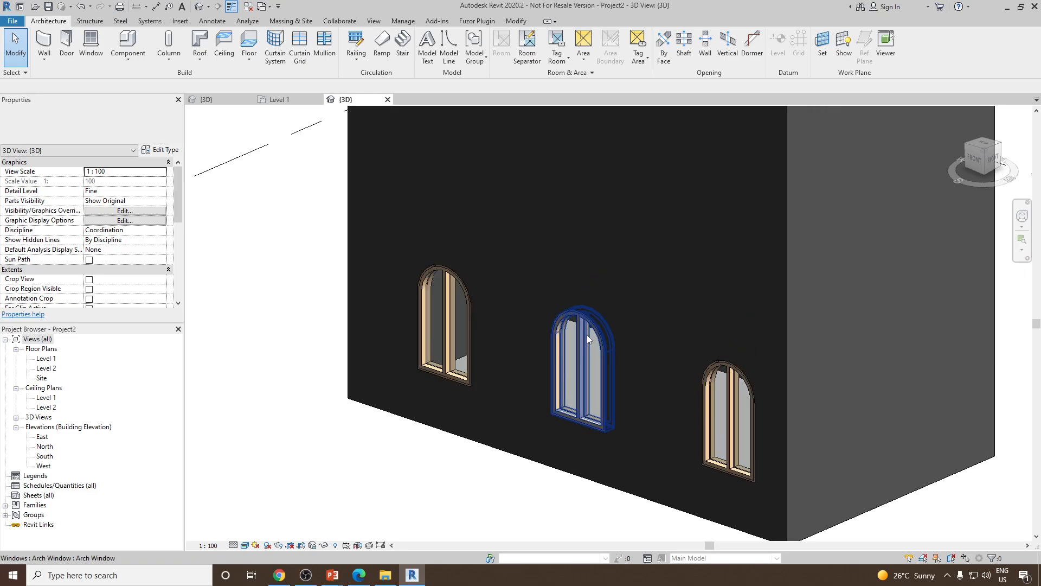
scroll(495, 429, "up", 1)
middle_click_drag(498, 428, 435, 449)
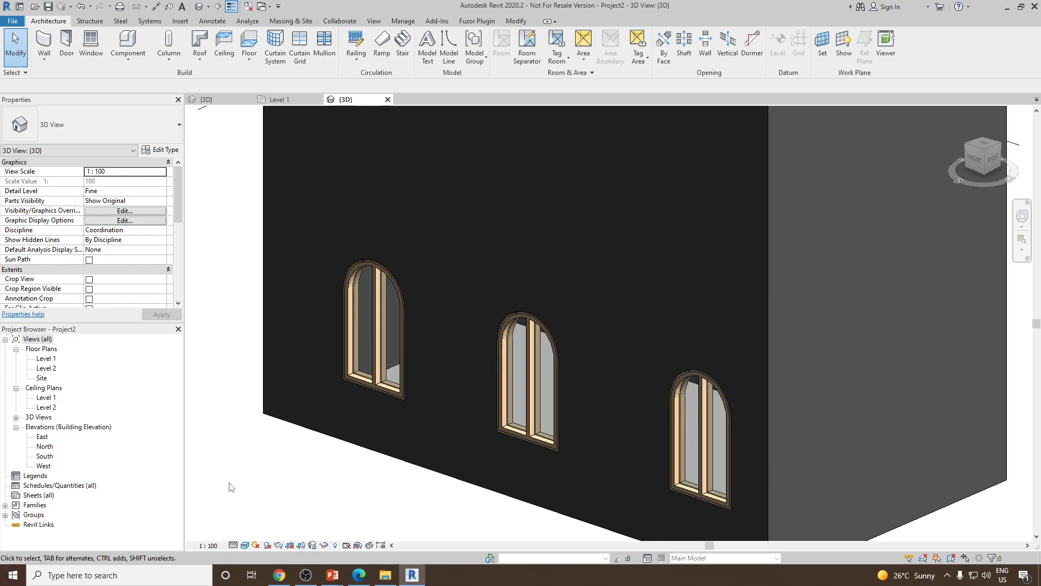